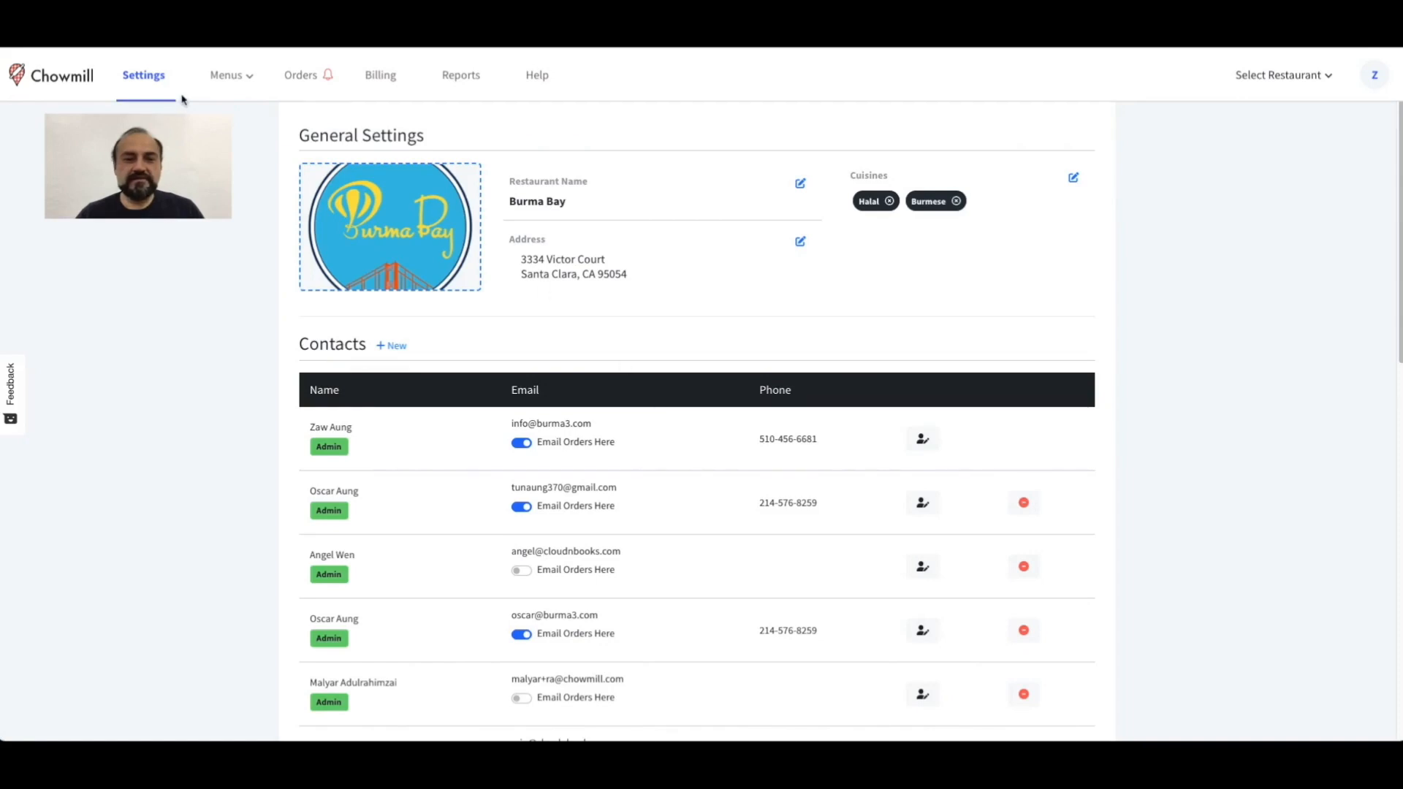
Open the file chooser for replacing the restaurant logo and cancel it without choosing an image
{"action": "left_click", "coordinate": [387, 224]}
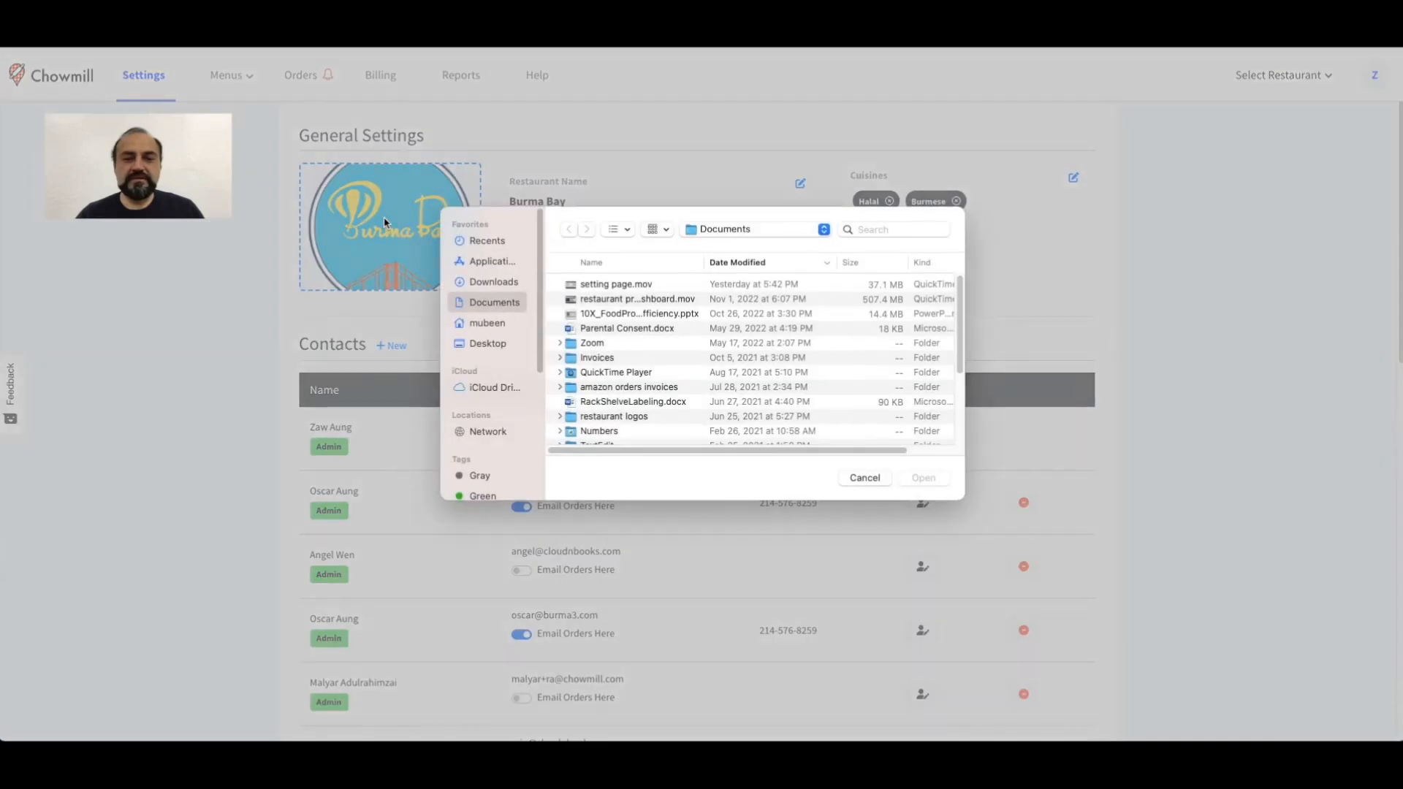
{"action": "left_click", "coordinate": [865, 478]}
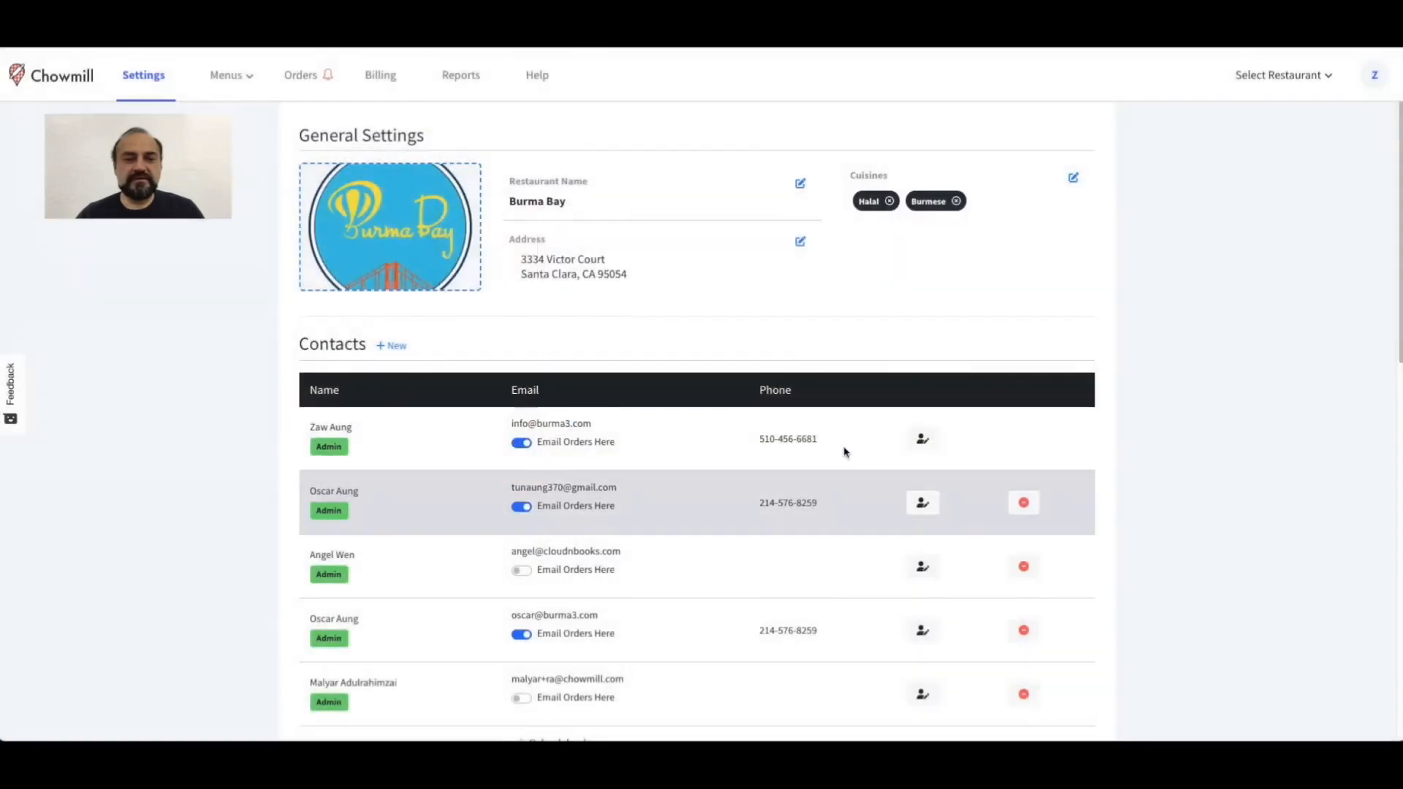
Open the general settings for editing and examine the restaurant name and address fields
{"action": "left_click", "coordinate": [724, 190]}
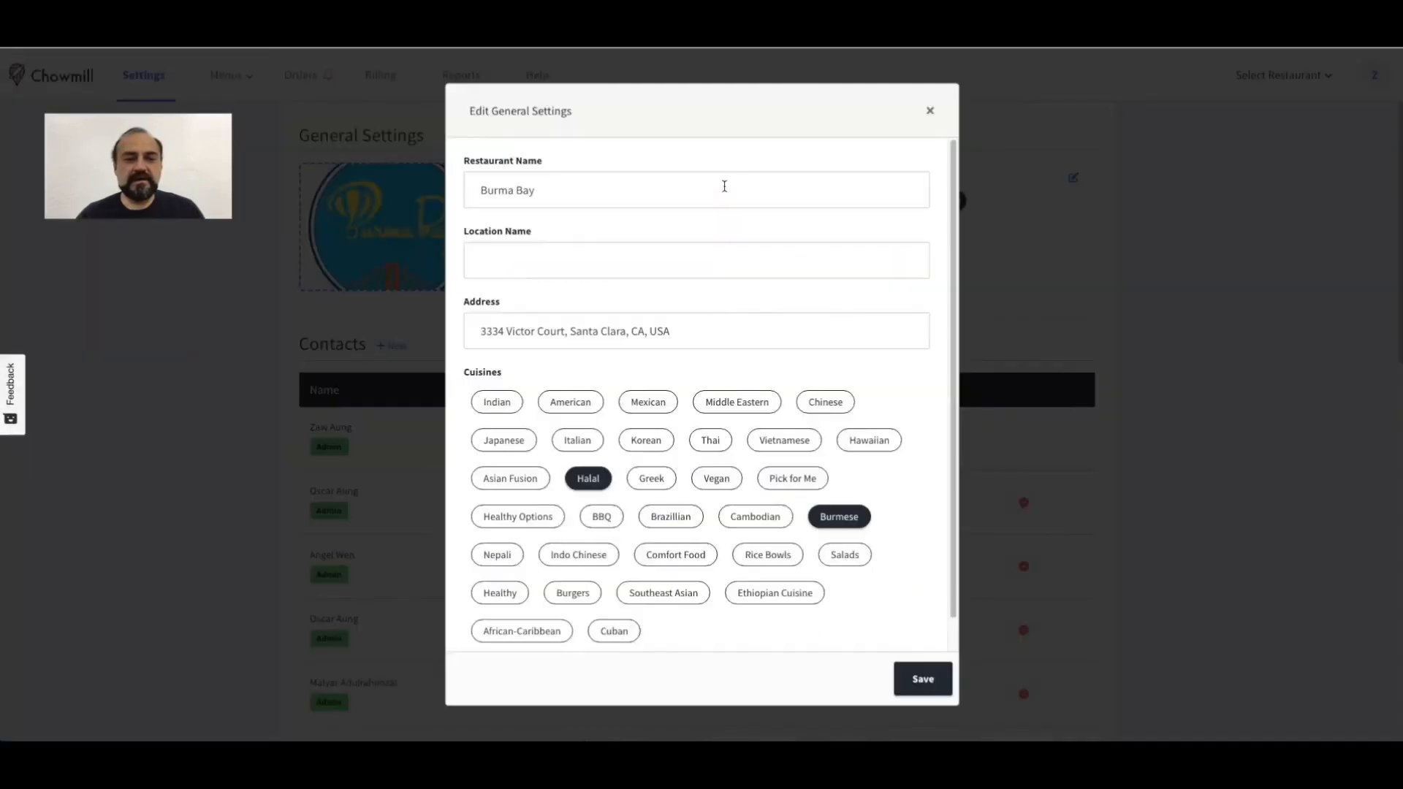
{"action": "triple_click", "coordinate": [647, 198]}
{"action": "left_click", "coordinate": [619, 331]}
{"action": "triple_click", "coordinate": [620, 332]}
Add the Korean, Thai and Vegan cuisines, deselect all three again, and save the general settings
{"action": "left_click", "coordinate": [646, 440]}
{"action": "left_click", "coordinate": [710, 440]}
{"action": "left_click", "coordinate": [717, 479]}
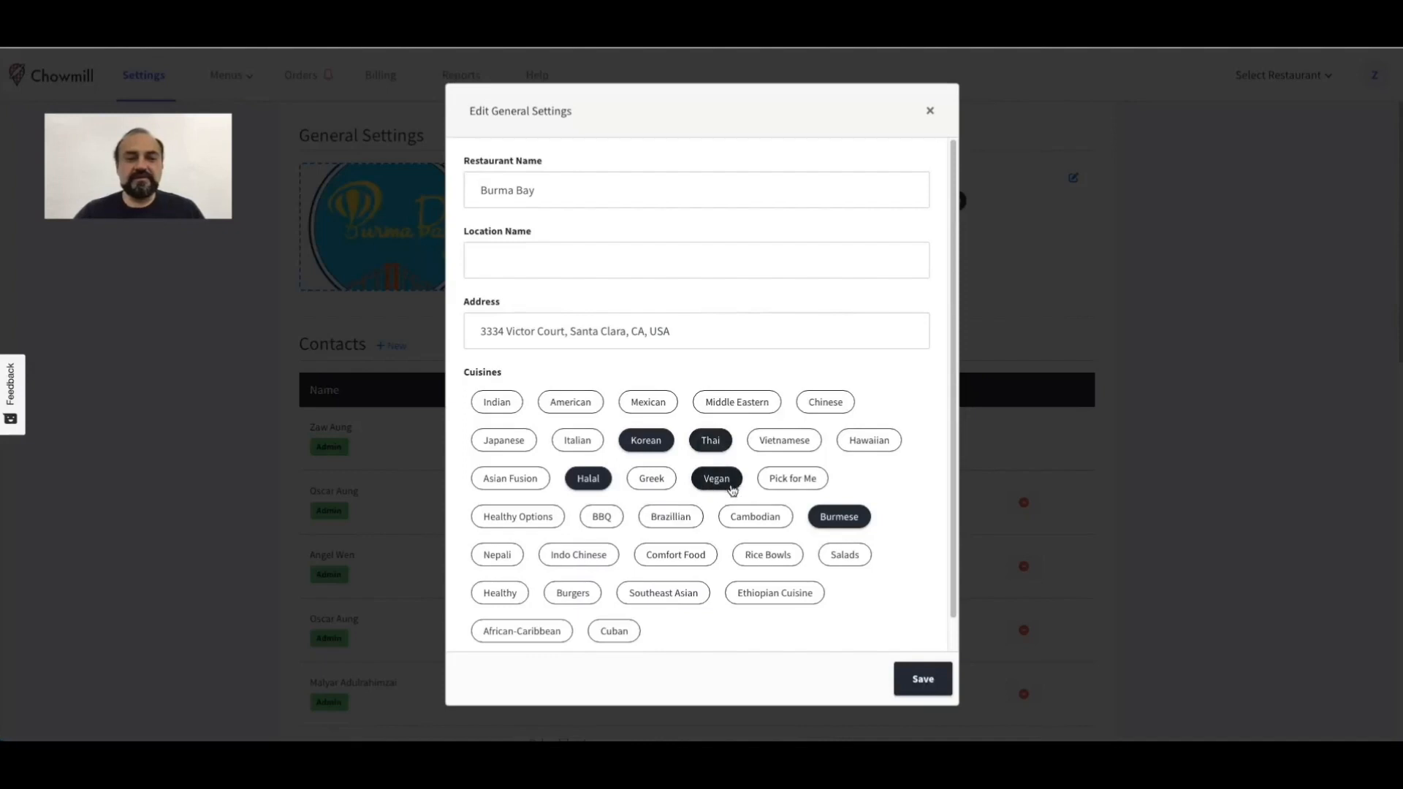
{"action": "left_click", "coordinate": [718, 480]}
{"action": "left_click", "coordinate": [712, 441]}
{"action": "left_click", "coordinate": [646, 440]}
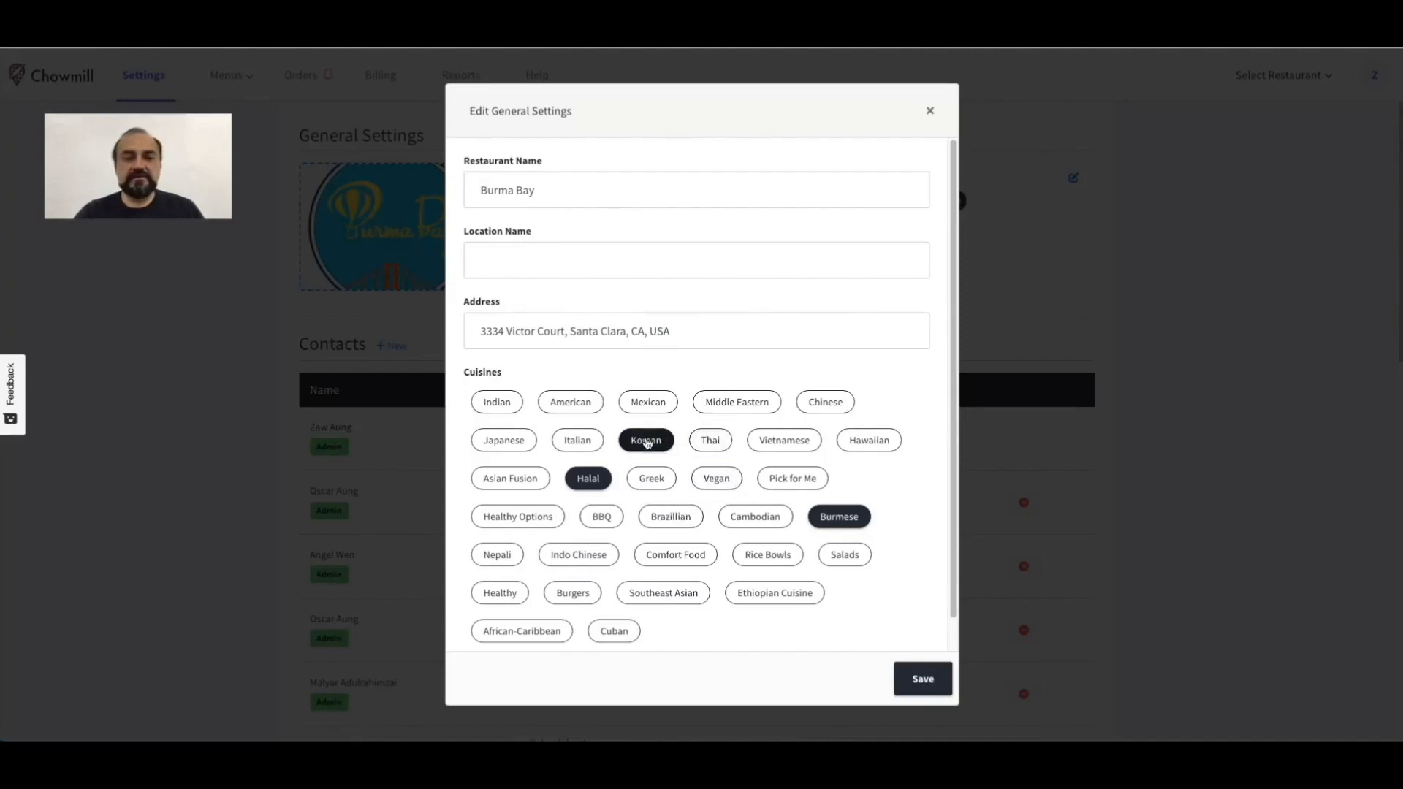
{"action": "left_click", "coordinate": [916, 678]}
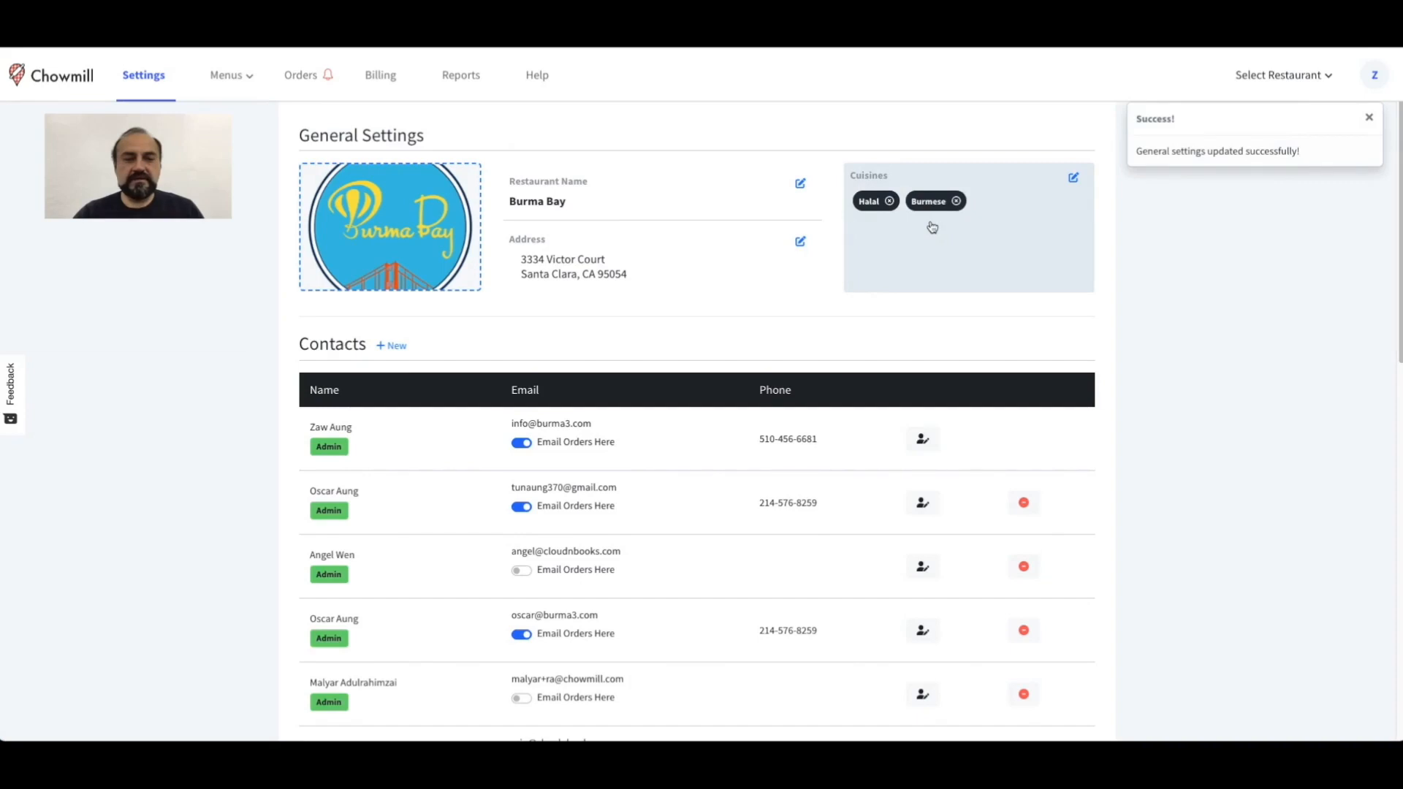
Review the restaurant's contacts list, comparing the admin contacts with those that have no admin role
{"action": "scroll", "coordinate": [462, 338], "scroll_direction": "down", "scroll_amount": 2}
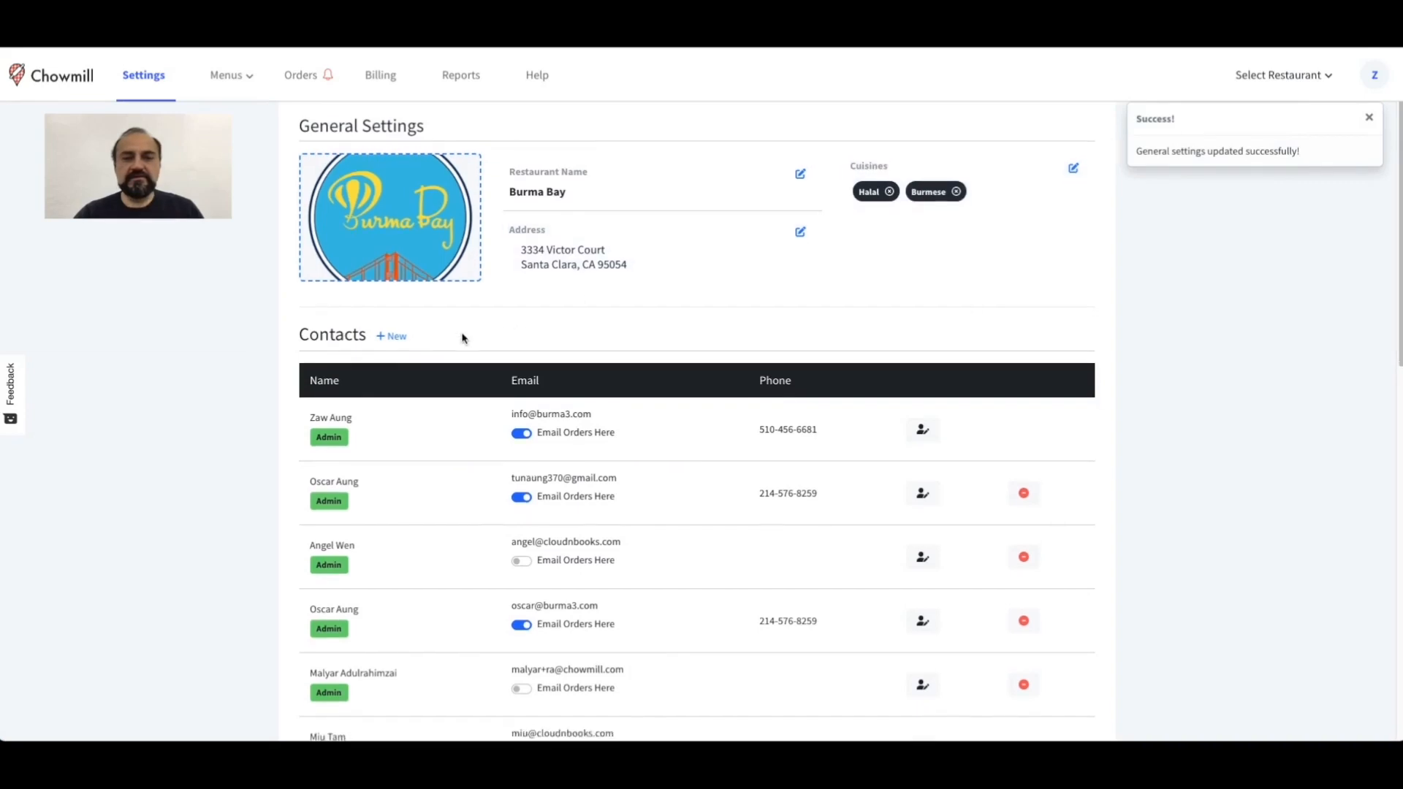
{"action": "scroll", "coordinate": [462, 338], "scroll_direction": "down", "scroll_amount": 4}
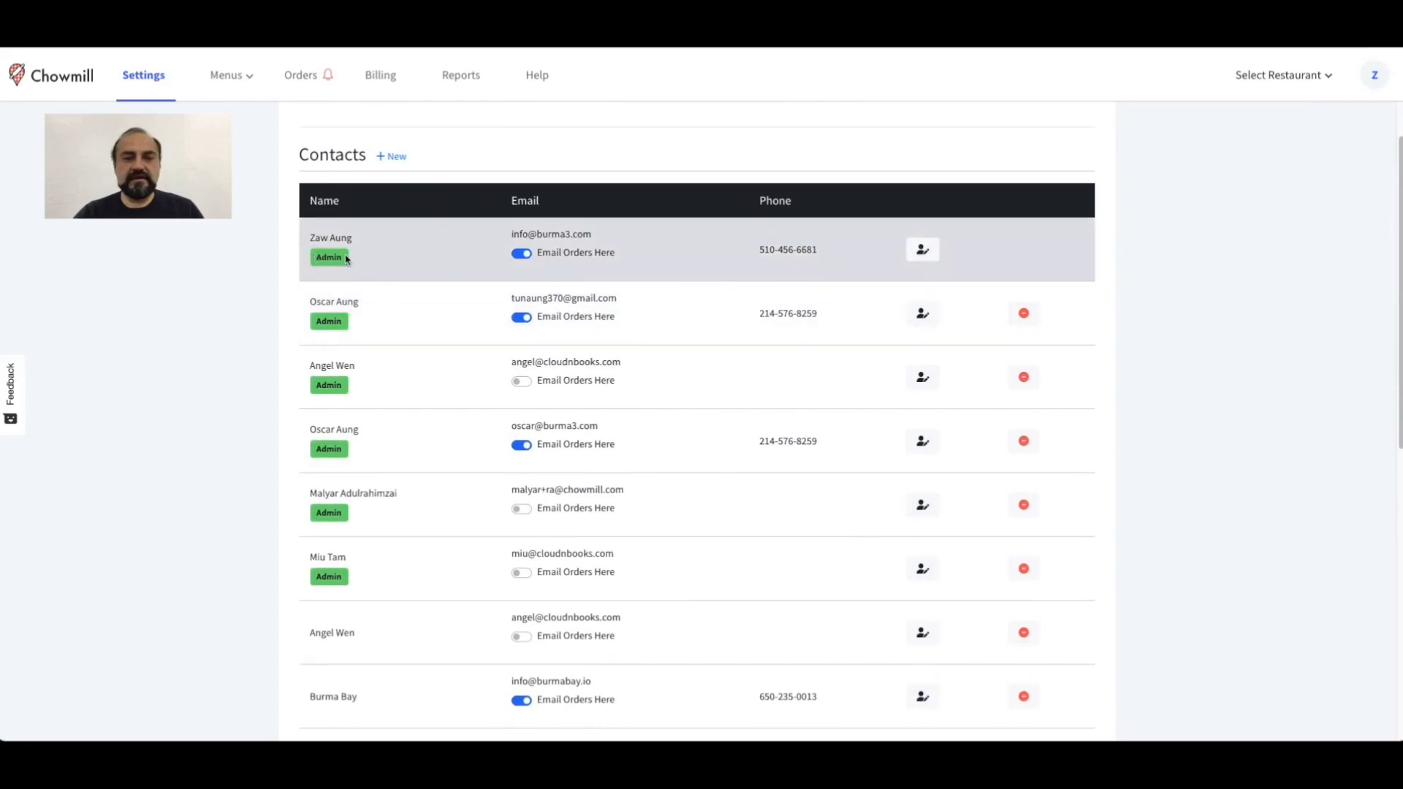
{"action": "left_click_drag", "start_coordinate": [313, 632], "coordinate": [344, 631]}
{"action": "left_click", "coordinate": [377, 577]}
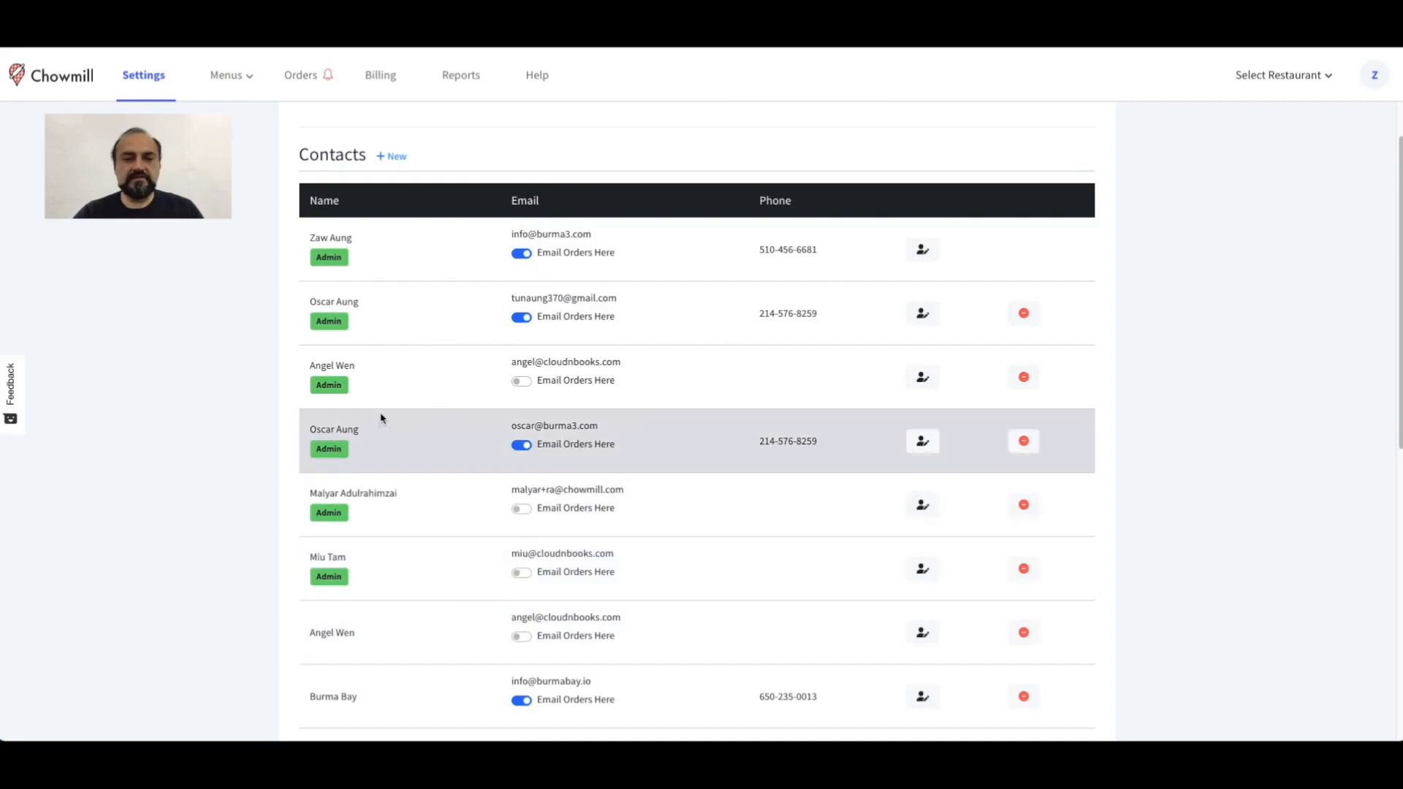
Switch the order emails of the first contact in the list off and back on
{"action": "left_click_drag", "start_coordinate": [513, 236], "coordinate": [599, 243]}
{"action": "left_click", "coordinate": [606, 261]}
{"action": "left_click", "coordinate": [575, 261]}
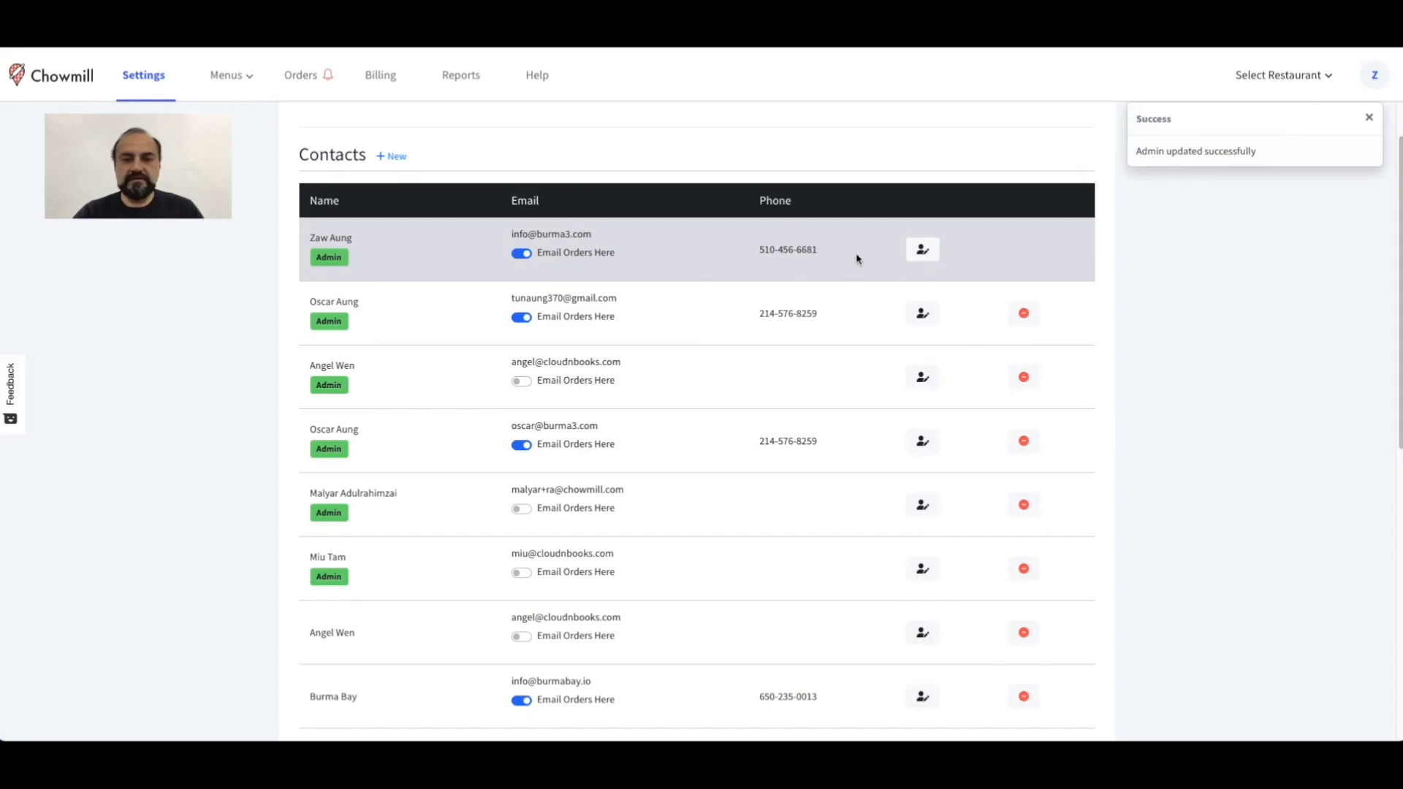
Open the first contact's admin profile, examine its name fields and the order summary and label options, and close it without submitting
{"action": "left_click", "coordinate": [918, 255]}
{"action": "left_click", "coordinate": [681, 319]}
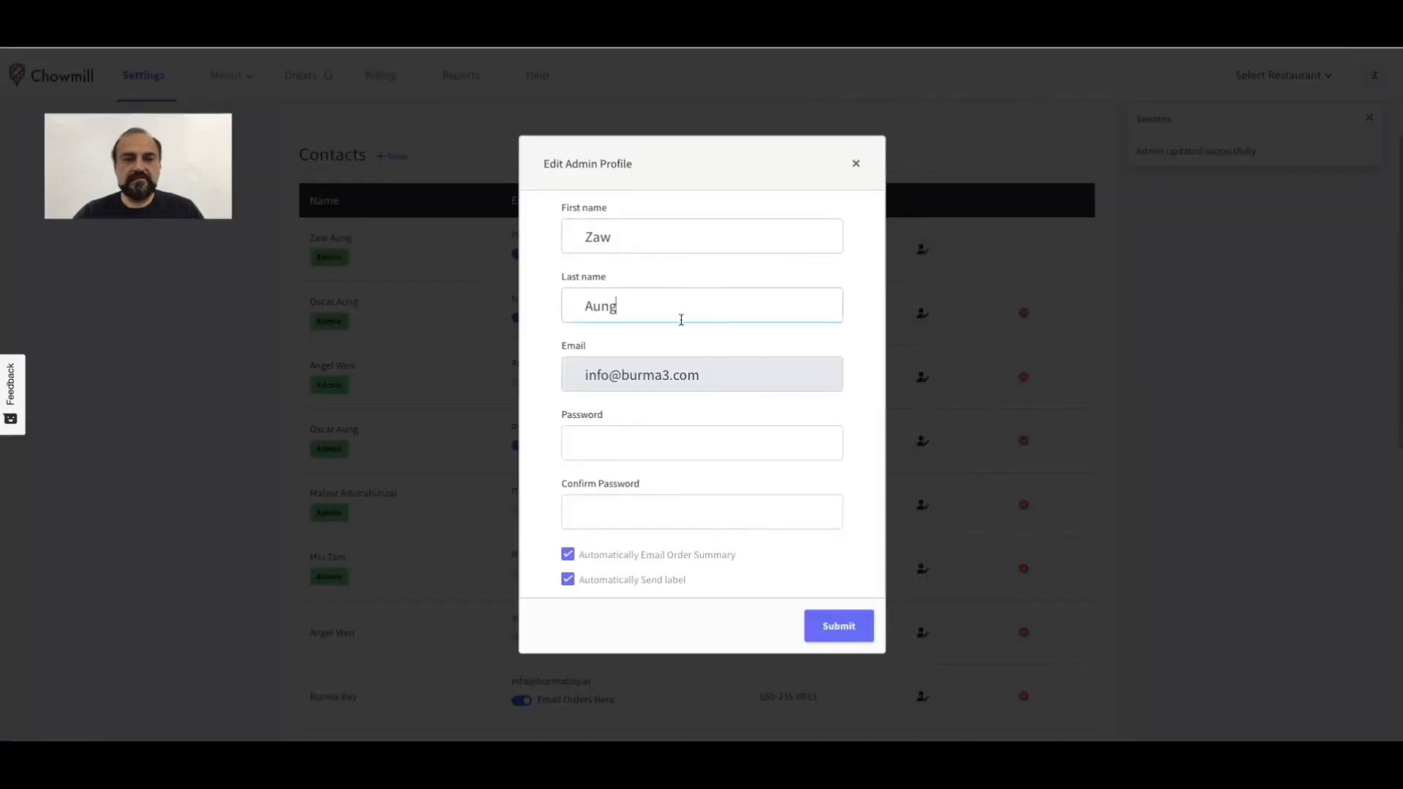
{"action": "left_click", "coordinate": [639, 582]}
{"action": "left_click", "coordinate": [637, 579]}
{"action": "left_click", "coordinate": [638, 559]}
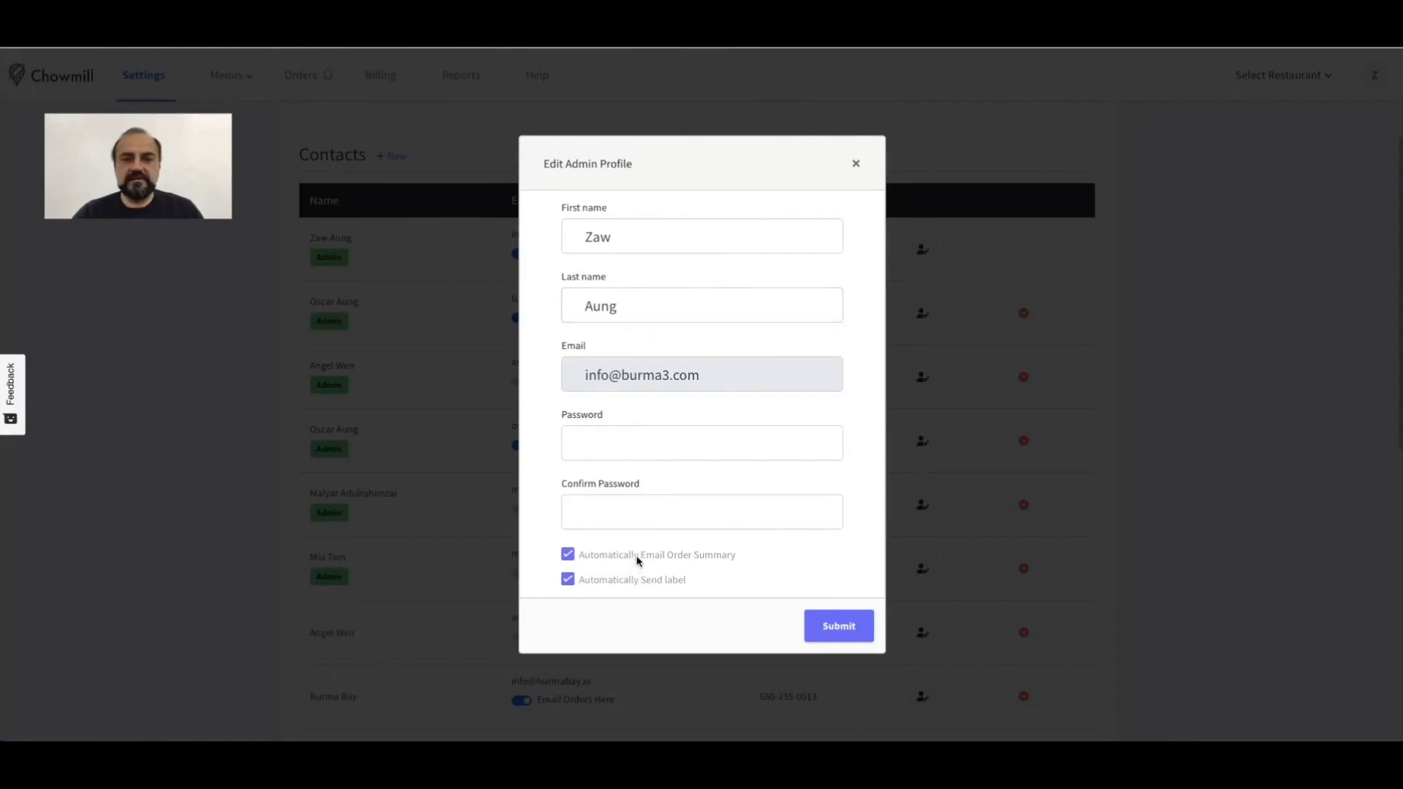
{"action": "left_click", "coordinate": [856, 165]}
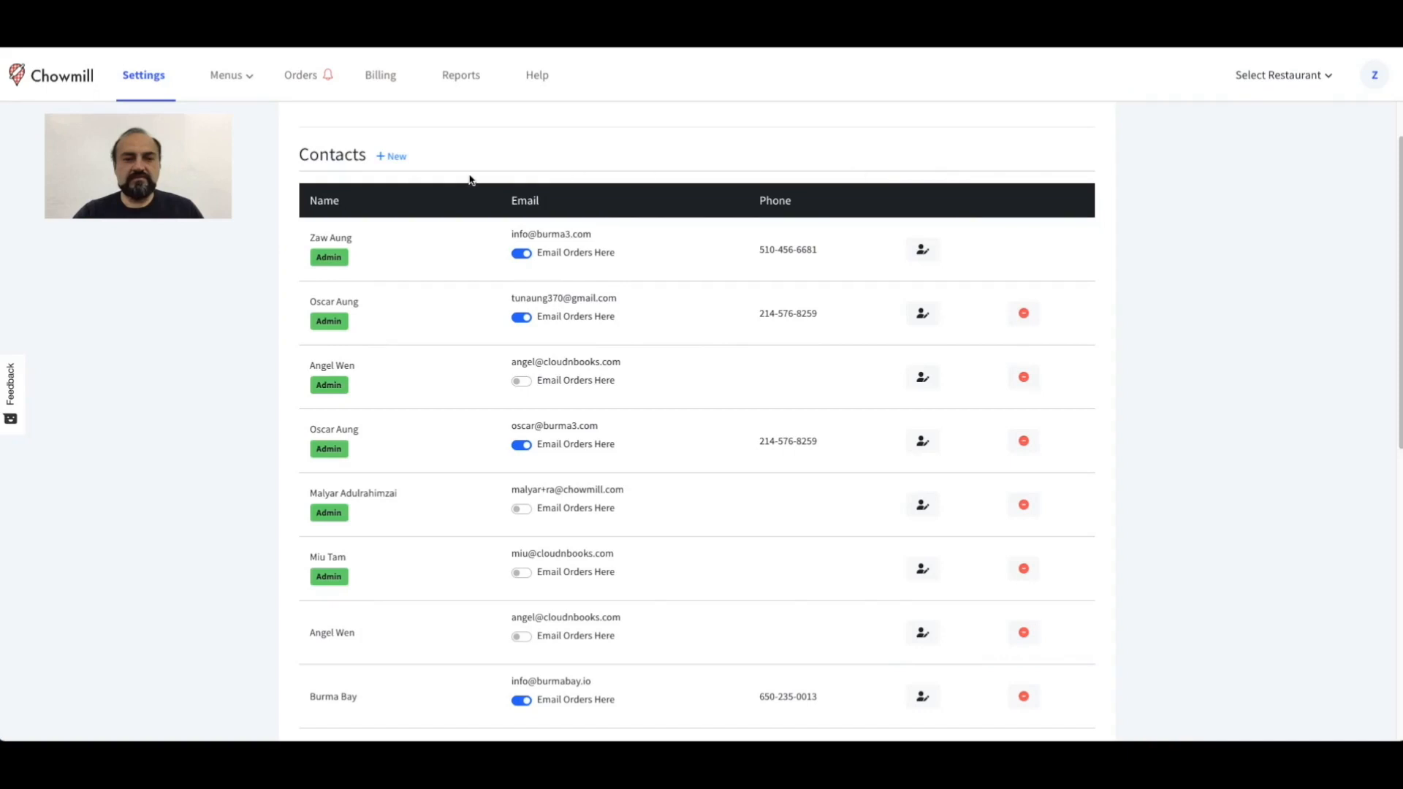
Open the form for adding a contact, examine its email and phone number fields, and close it without submitting
{"action": "left_click", "coordinate": [397, 157]}
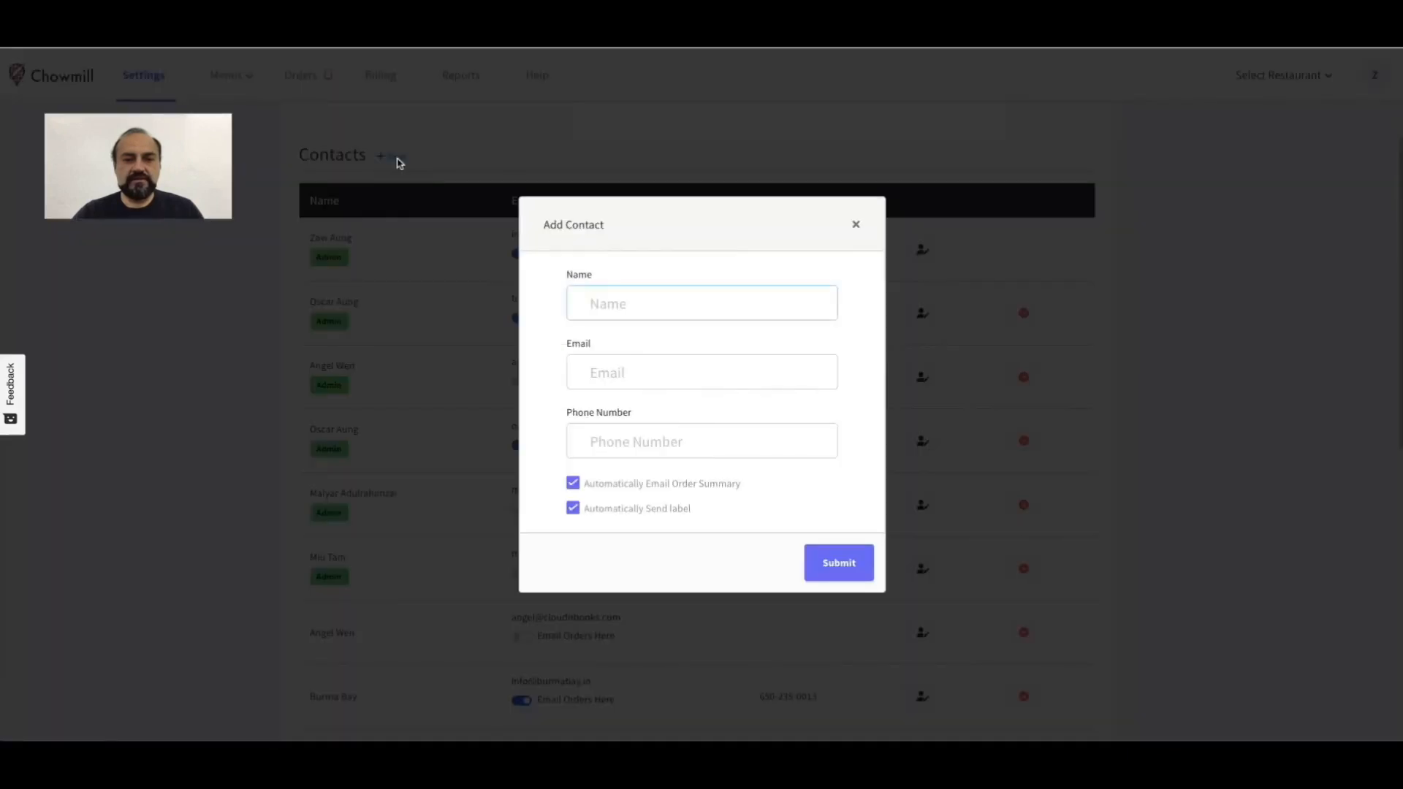
{"action": "left_click", "coordinate": [594, 370]}
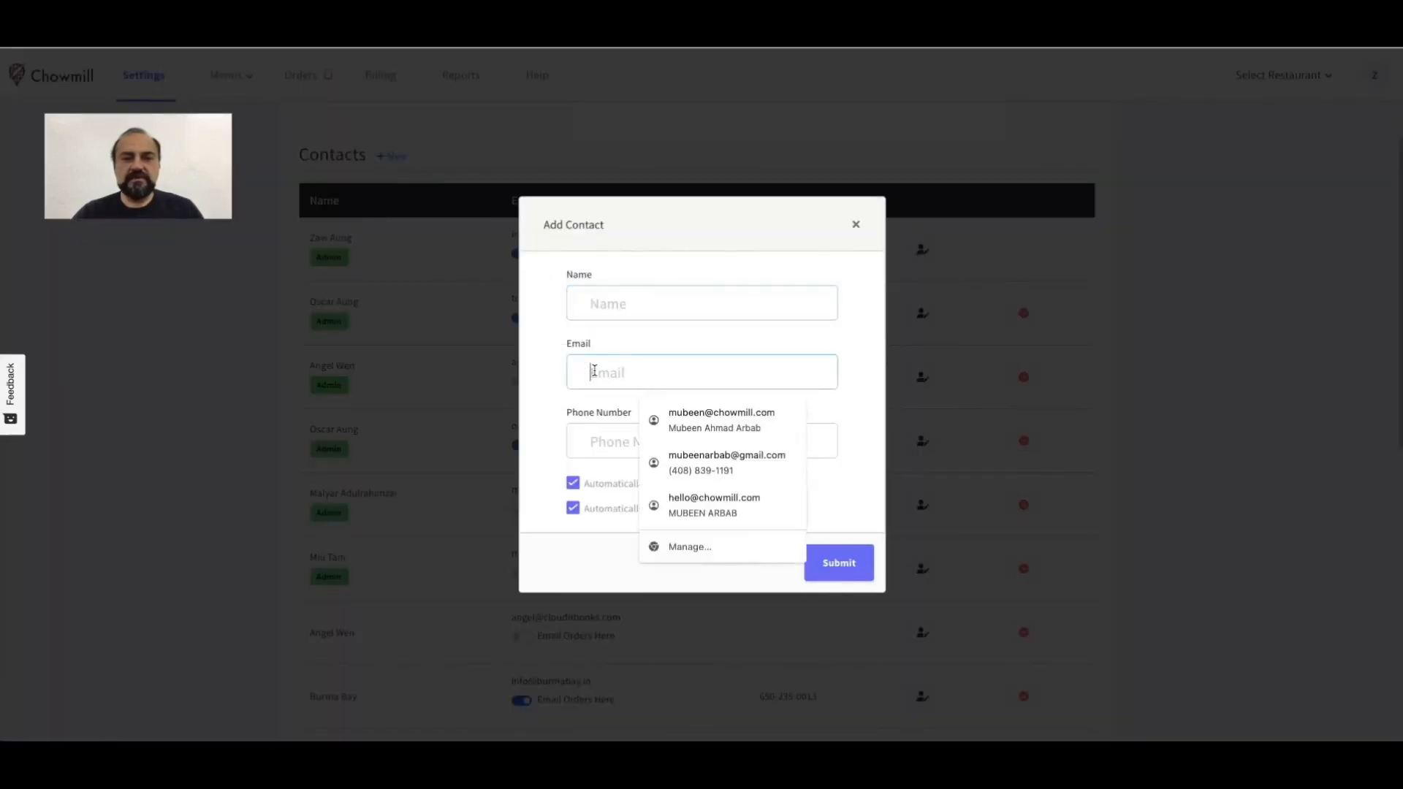
{"action": "left_click", "coordinate": [593, 442]}
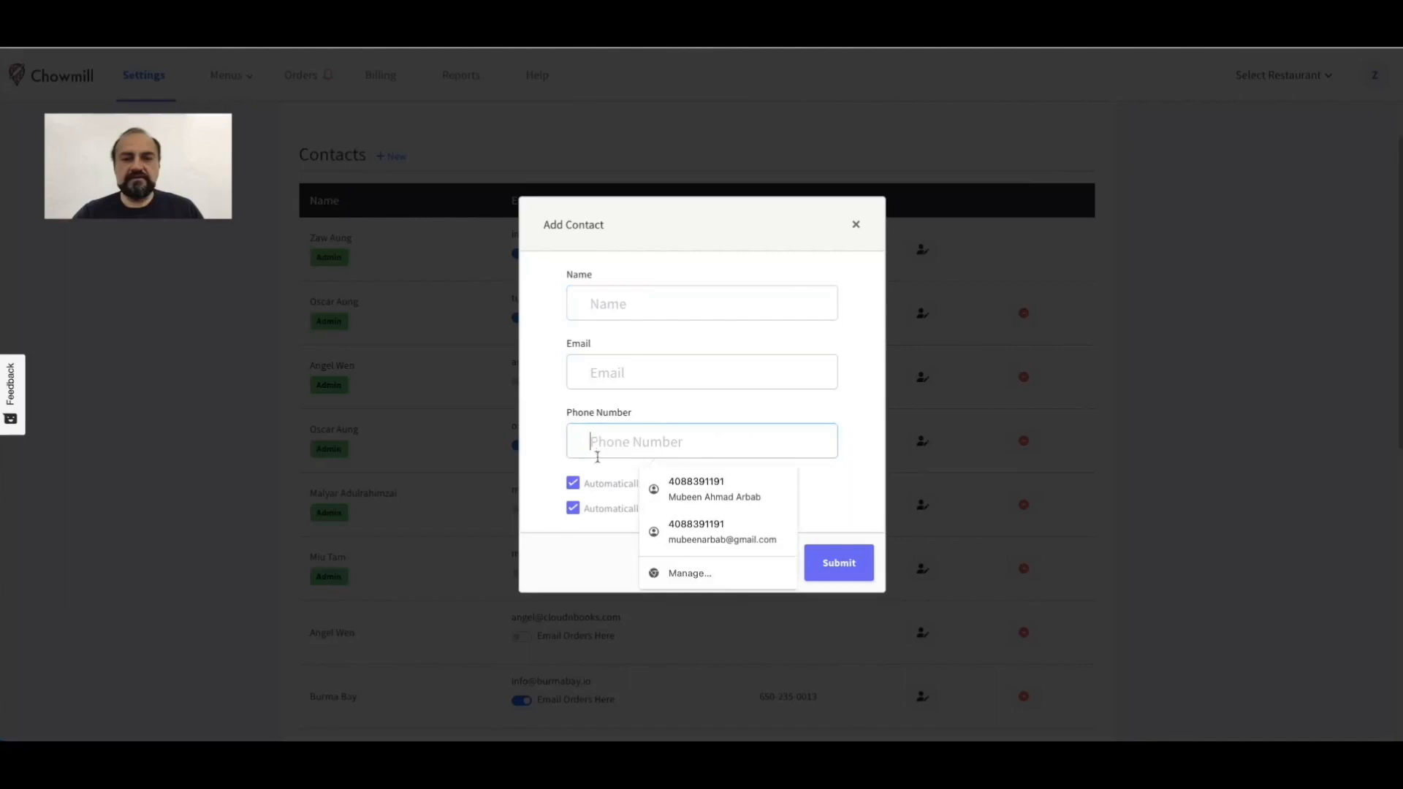
{"action": "left_click", "coordinate": [539, 511]}
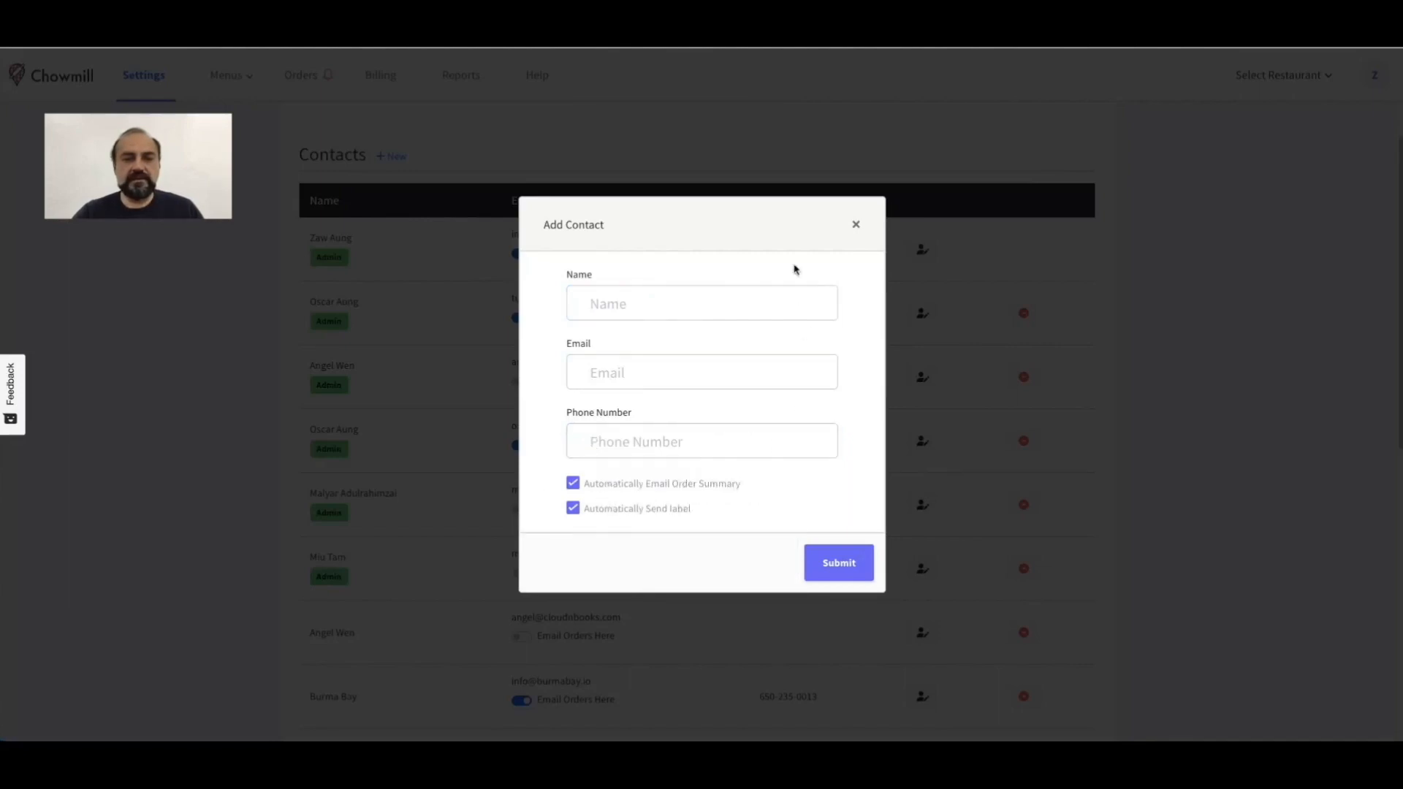
{"action": "left_click", "coordinate": [855, 224]}
In the hours of operation, mark Monday as closed all day and reopen it
{"action": "scroll", "coordinate": [826, 292], "scroll_direction": "down", "scroll_amount": 5}
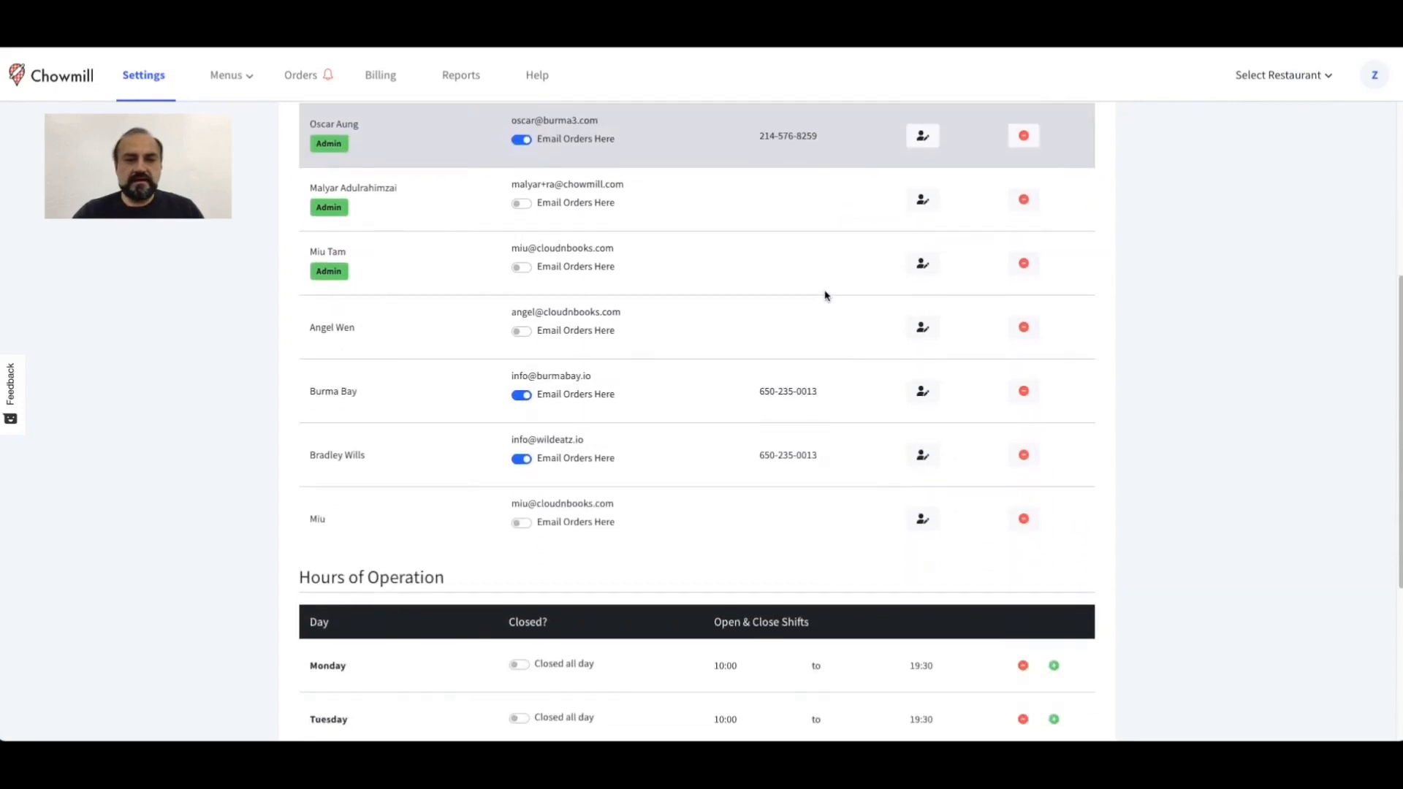
{"action": "scroll", "coordinate": [825, 294], "scroll_direction": "down", "scroll_amount": 5}
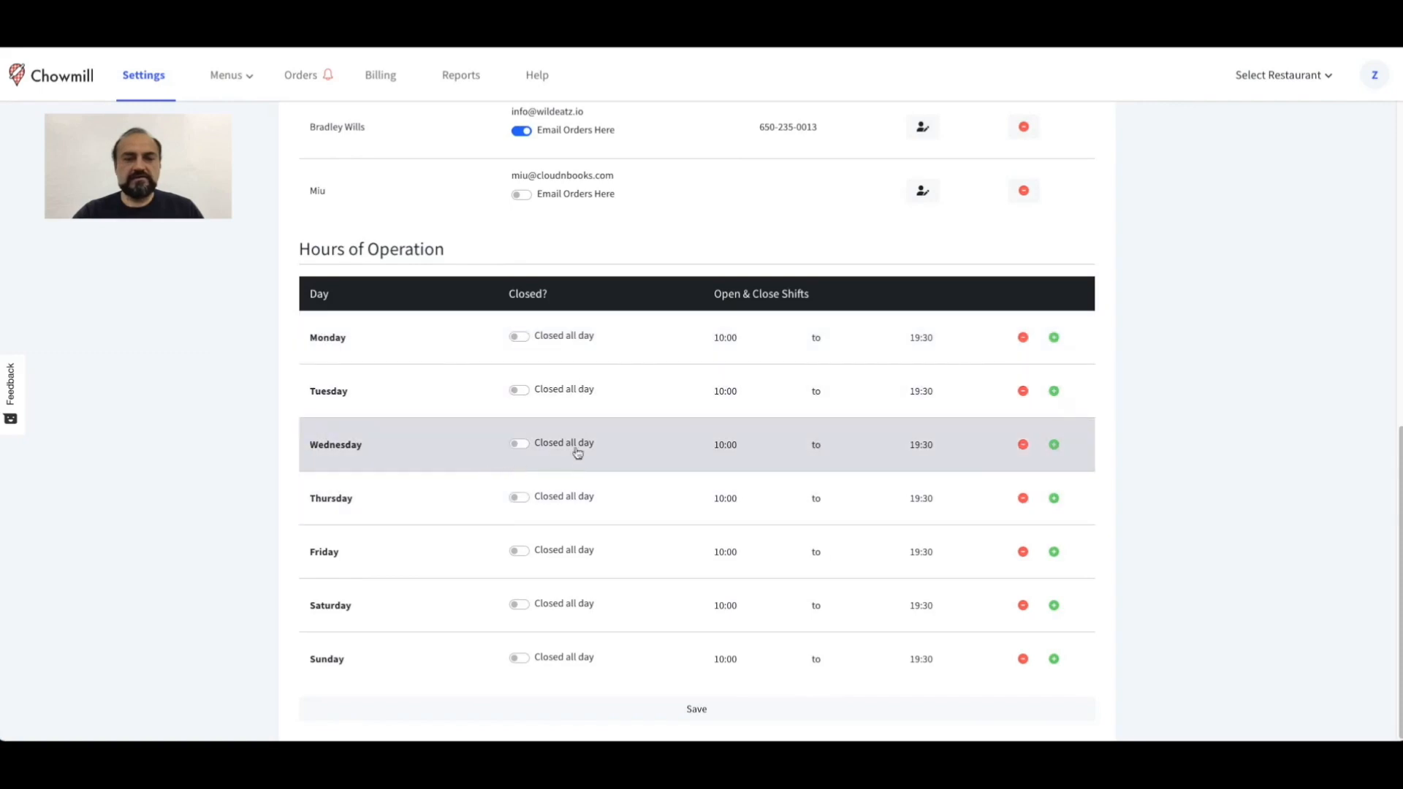
{"action": "left_click", "coordinate": [575, 344]}
{"action": "left_click", "coordinate": [574, 344]}
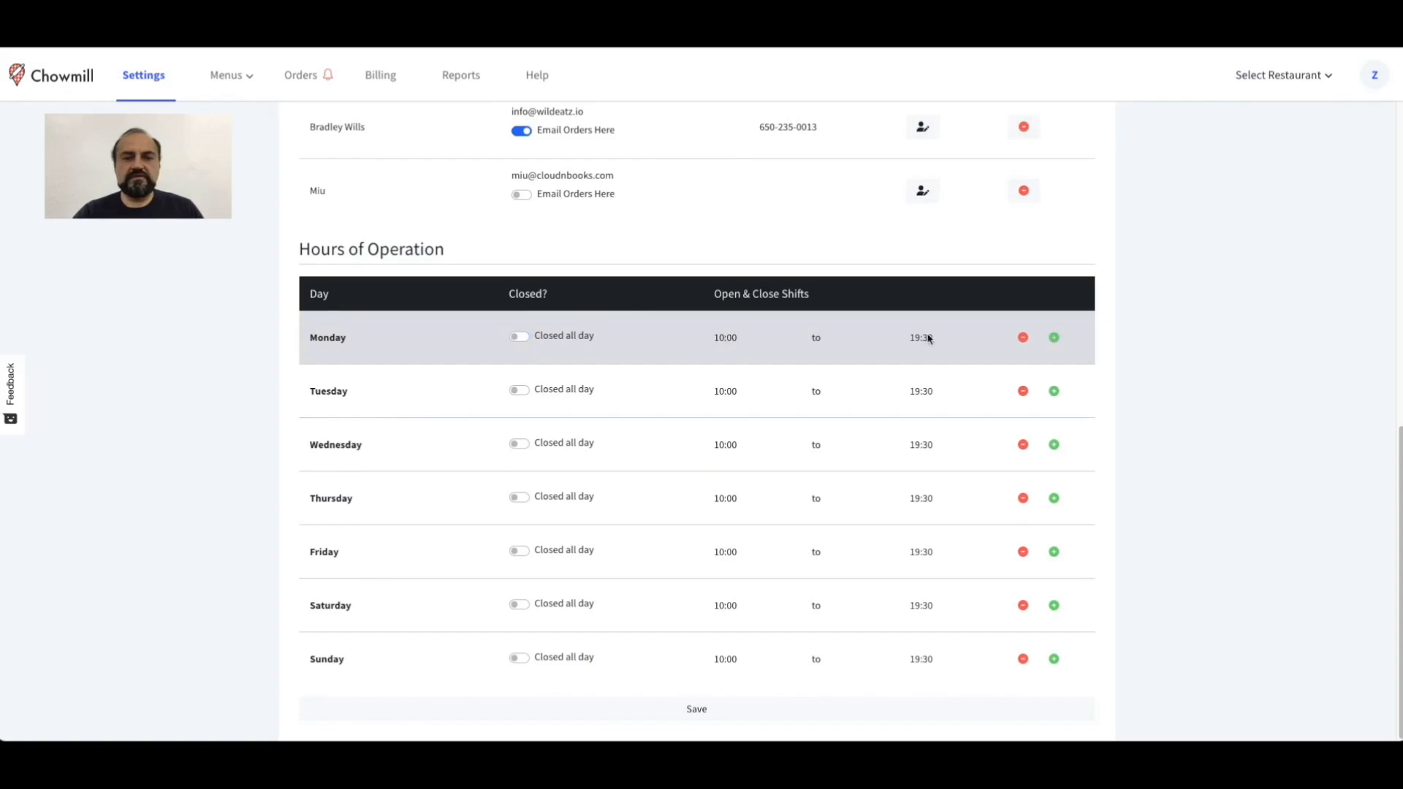
Try to add another open and close shift for Monday, save the hours of operation, and dismiss the notification
{"action": "left_click", "coordinate": [1055, 338]}
{"action": "left_click", "coordinate": [681, 710]}
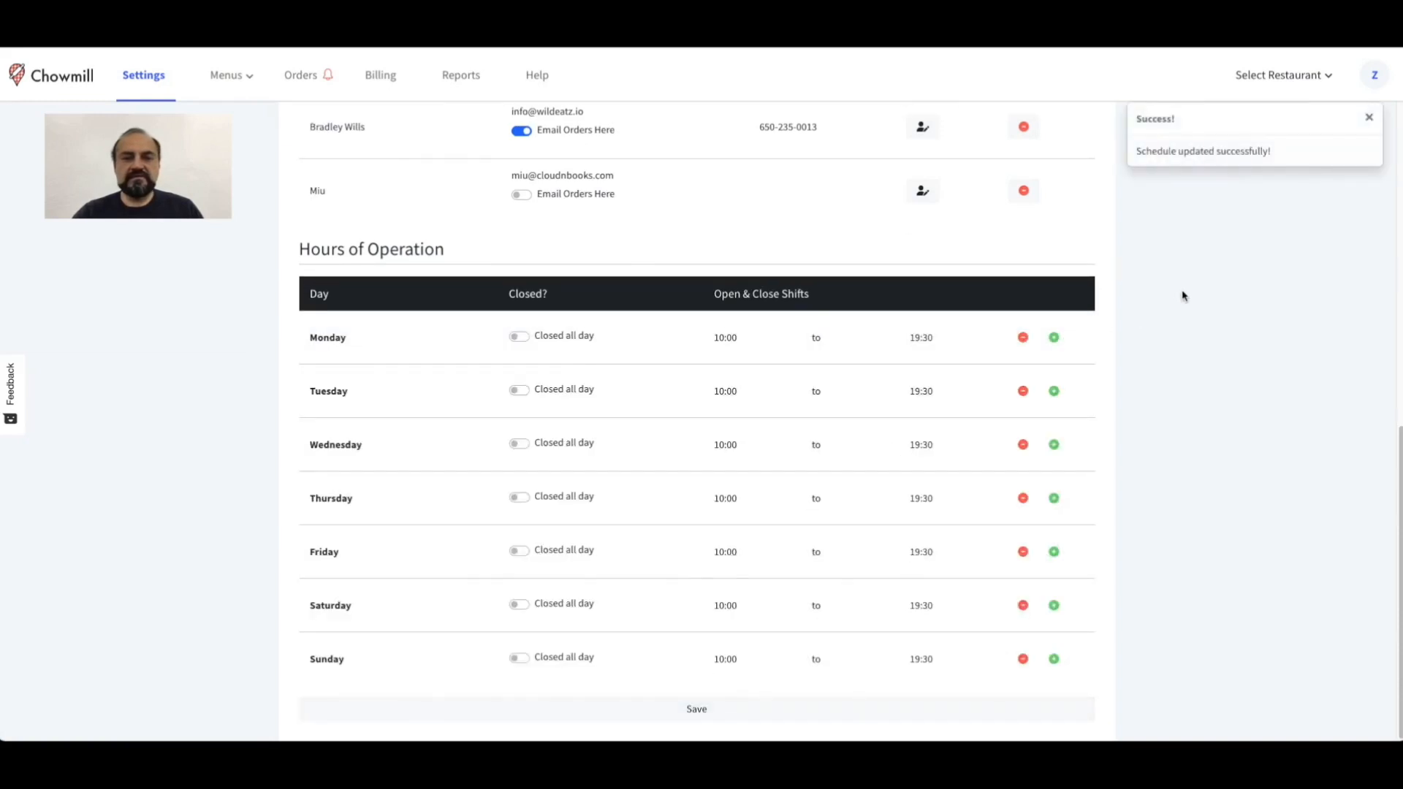
{"action": "left_click", "coordinate": [1369, 117]}
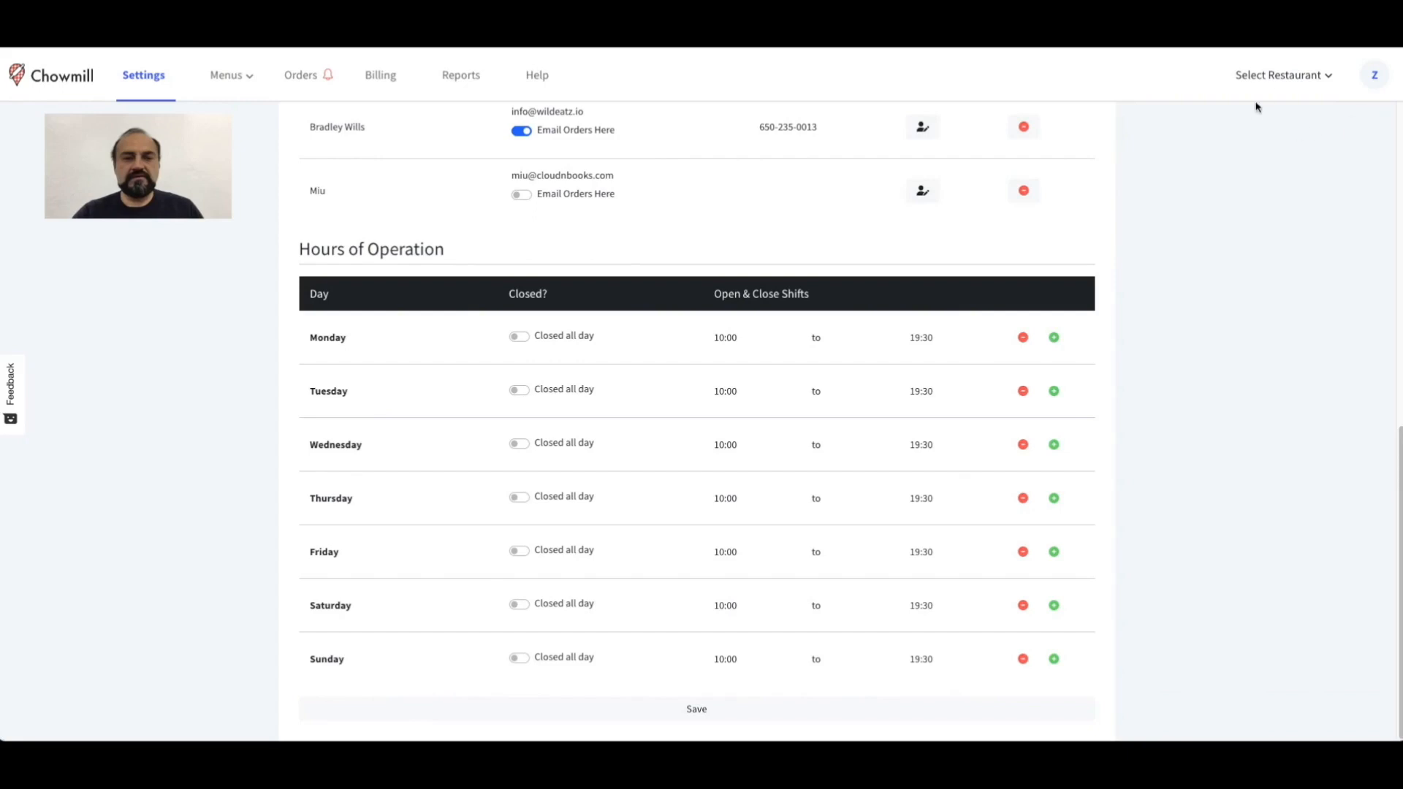
Switch to the Southeast Asian Plates restaurant to view its settings, and switch back to Burma Bay
{"action": "left_click", "coordinate": [1319, 81]}
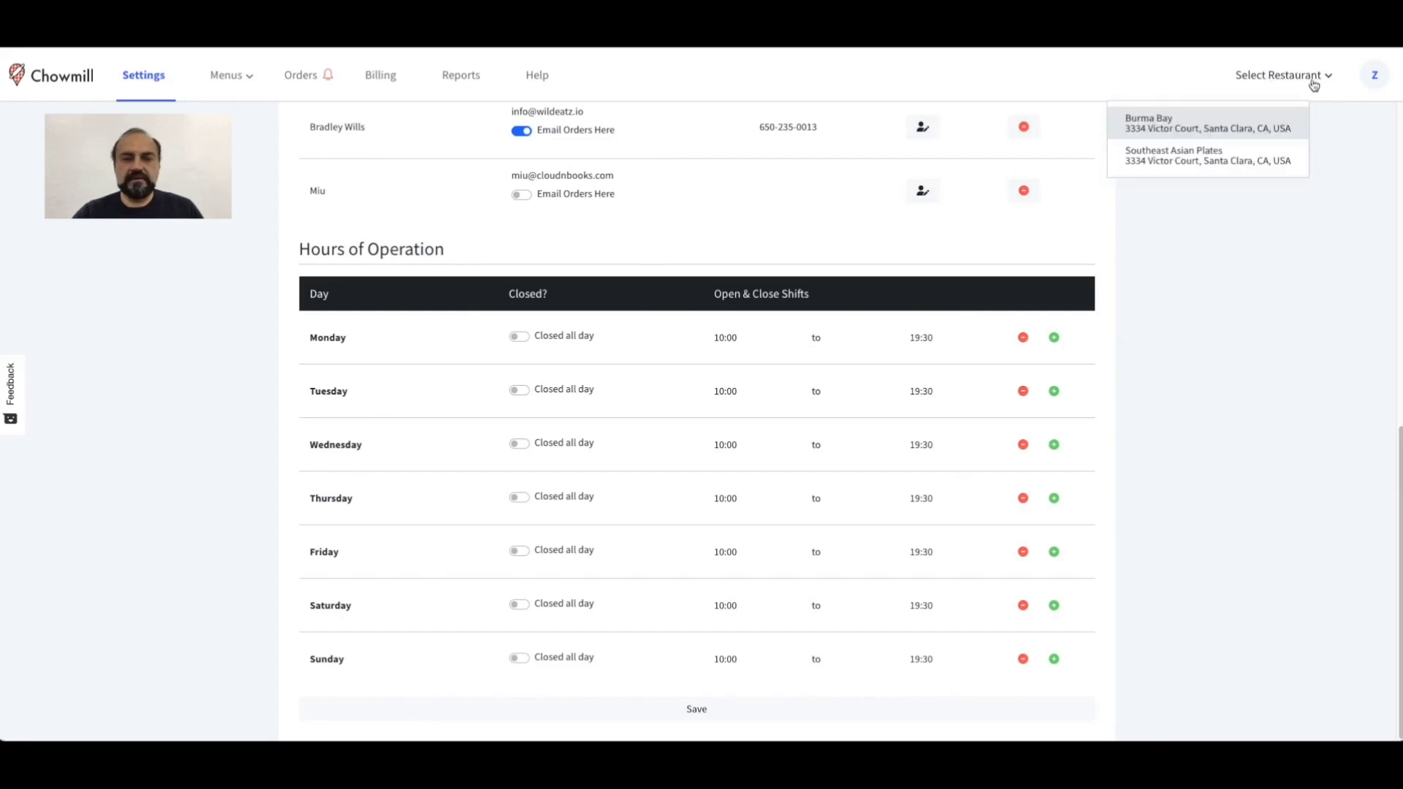
{"action": "left_click", "coordinate": [1219, 159]}
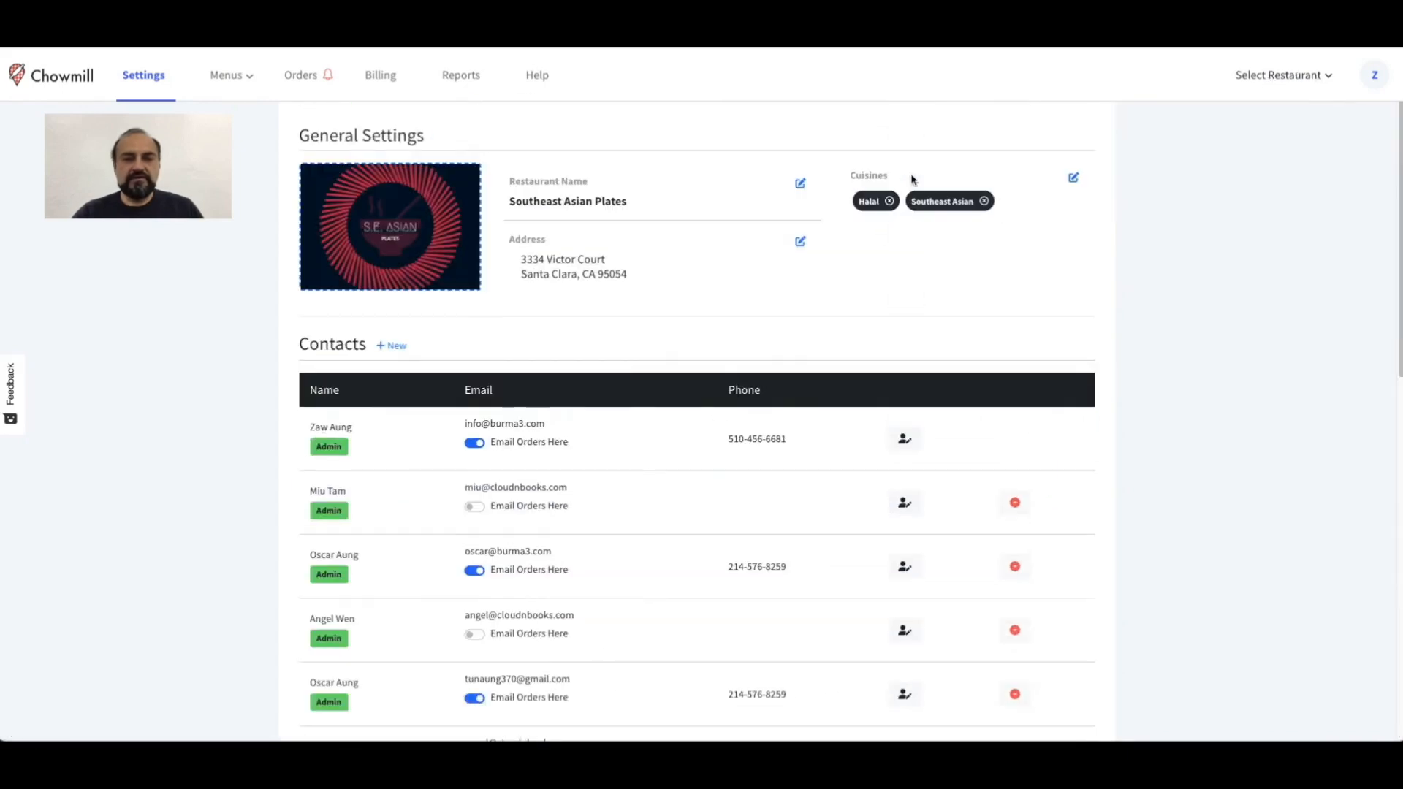
{"action": "left_click", "coordinate": [1273, 79]}
{"action": "left_click", "coordinate": [1219, 117]}
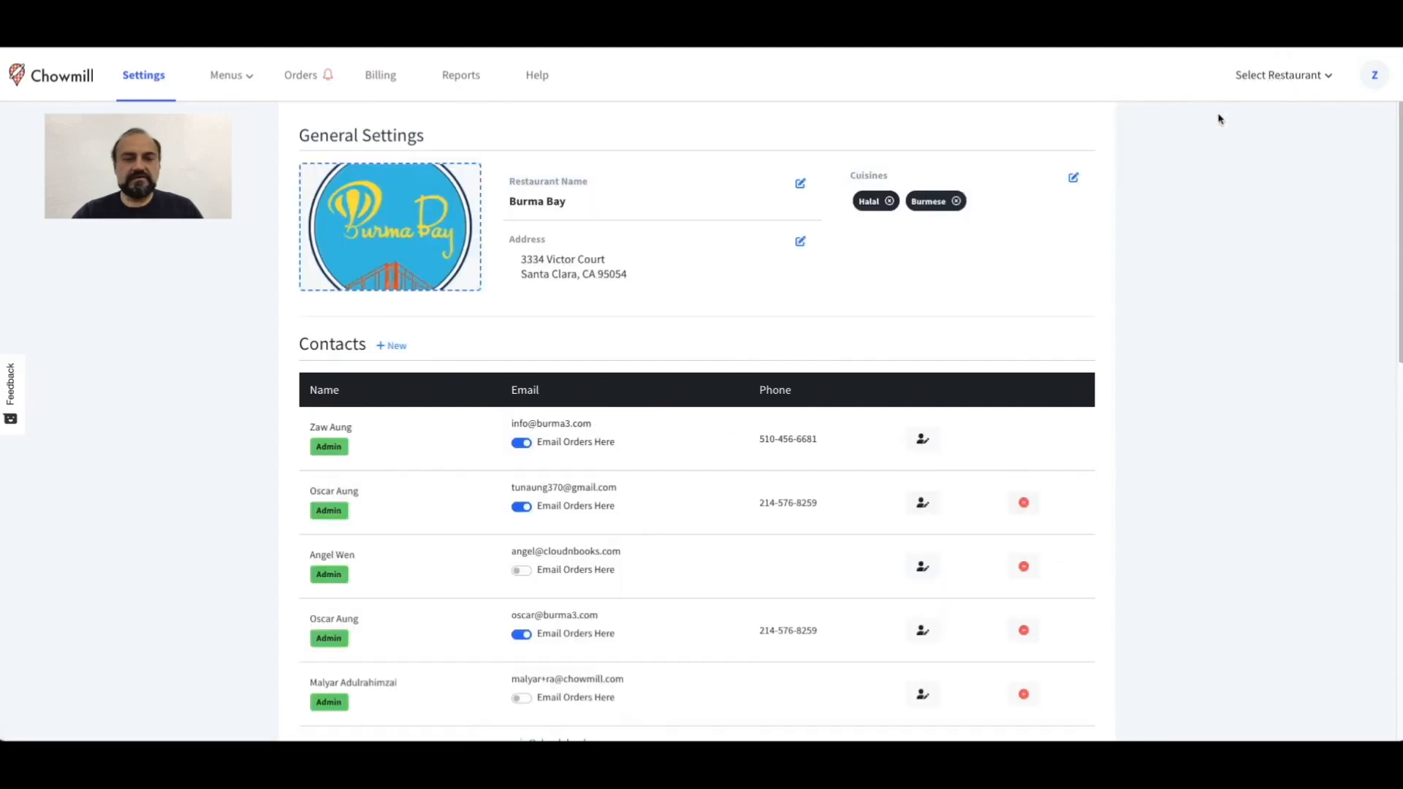
View the Help & Support request form and return to the restaurant settings
{"action": "left_click", "coordinate": [540, 76]}
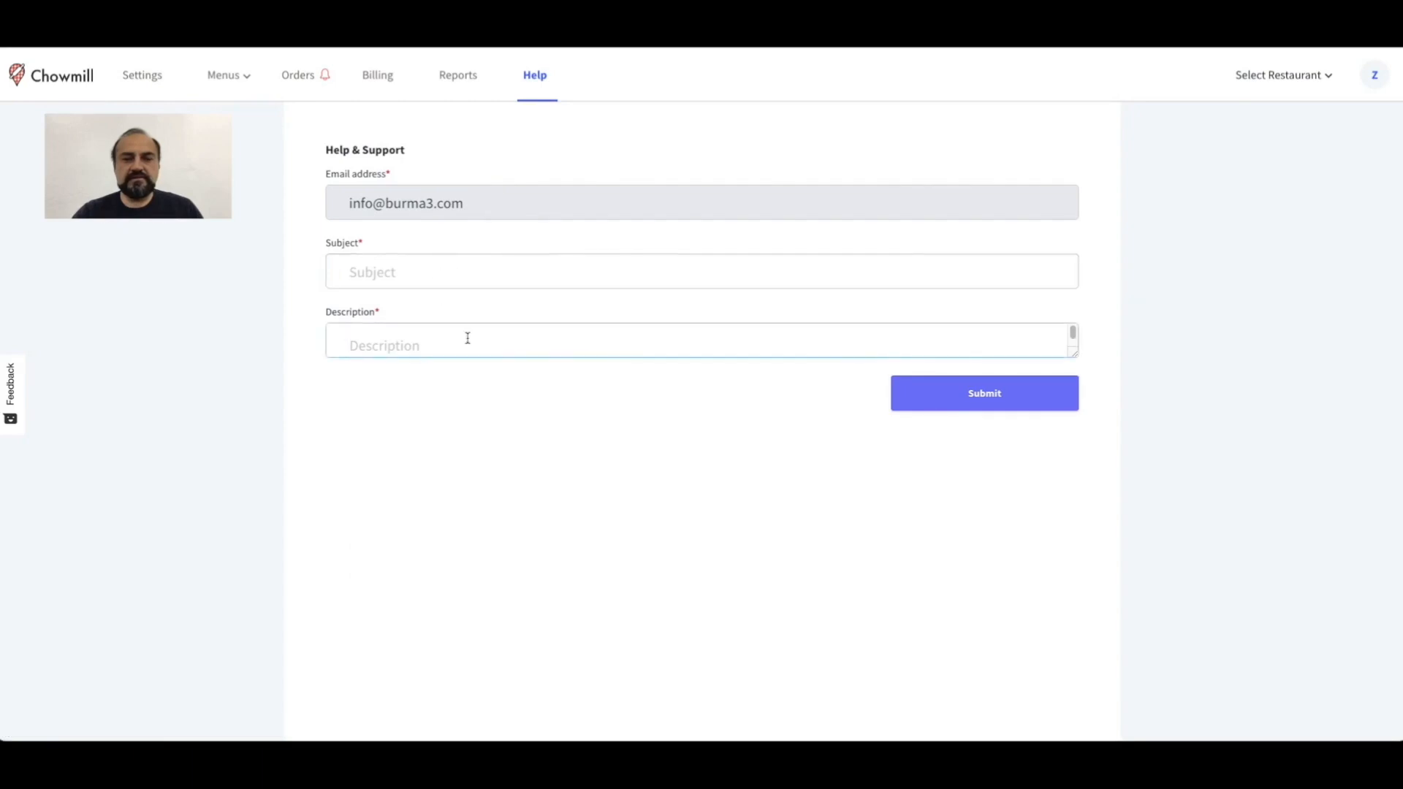
{"action": "left_click", "coordinate": [153, 88]}
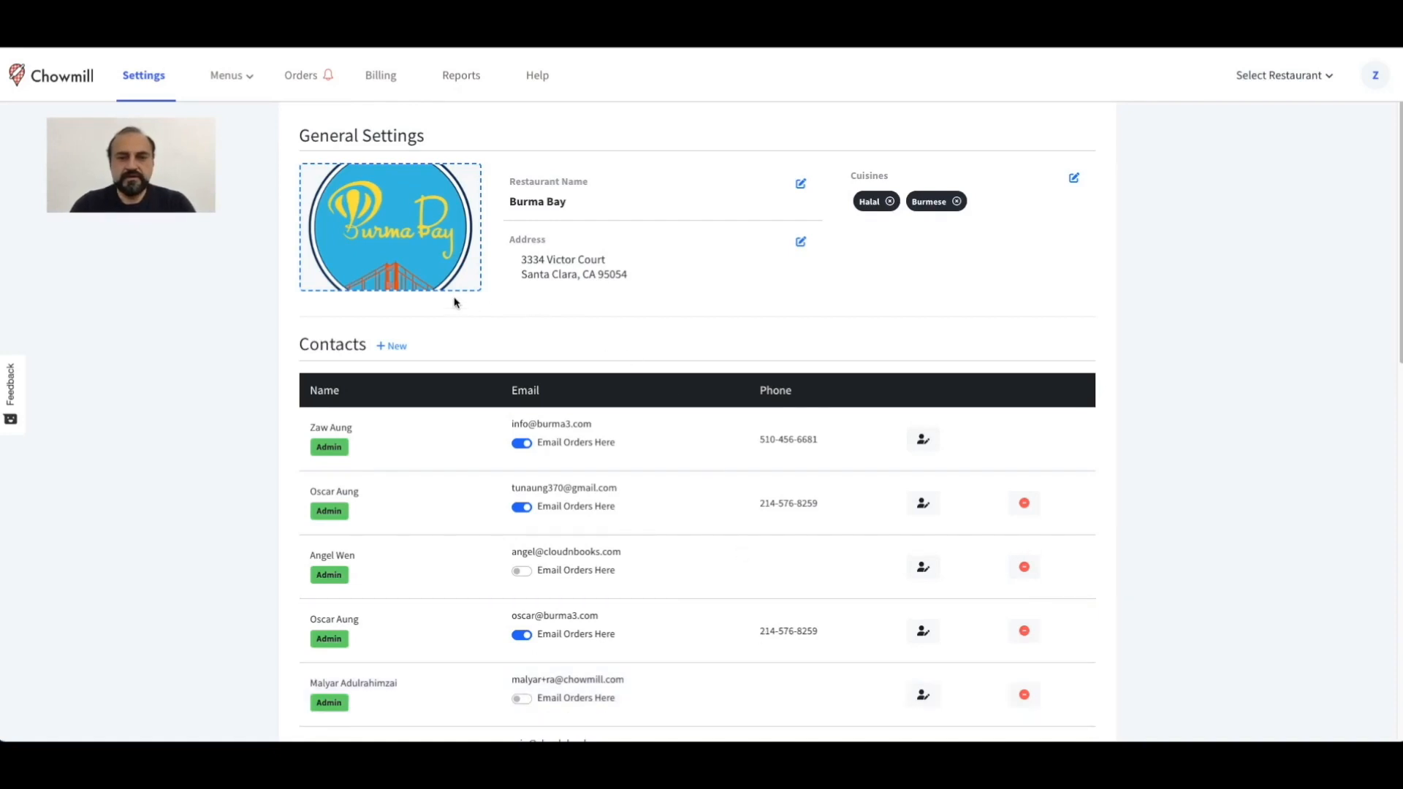
Open the restaurant's lunch menu and examine its Appetizers and Beef sections
{"action": "left_click", "coordinate": [250, 81]}
{"action": "left_click", "coordinate": [243, 161]}
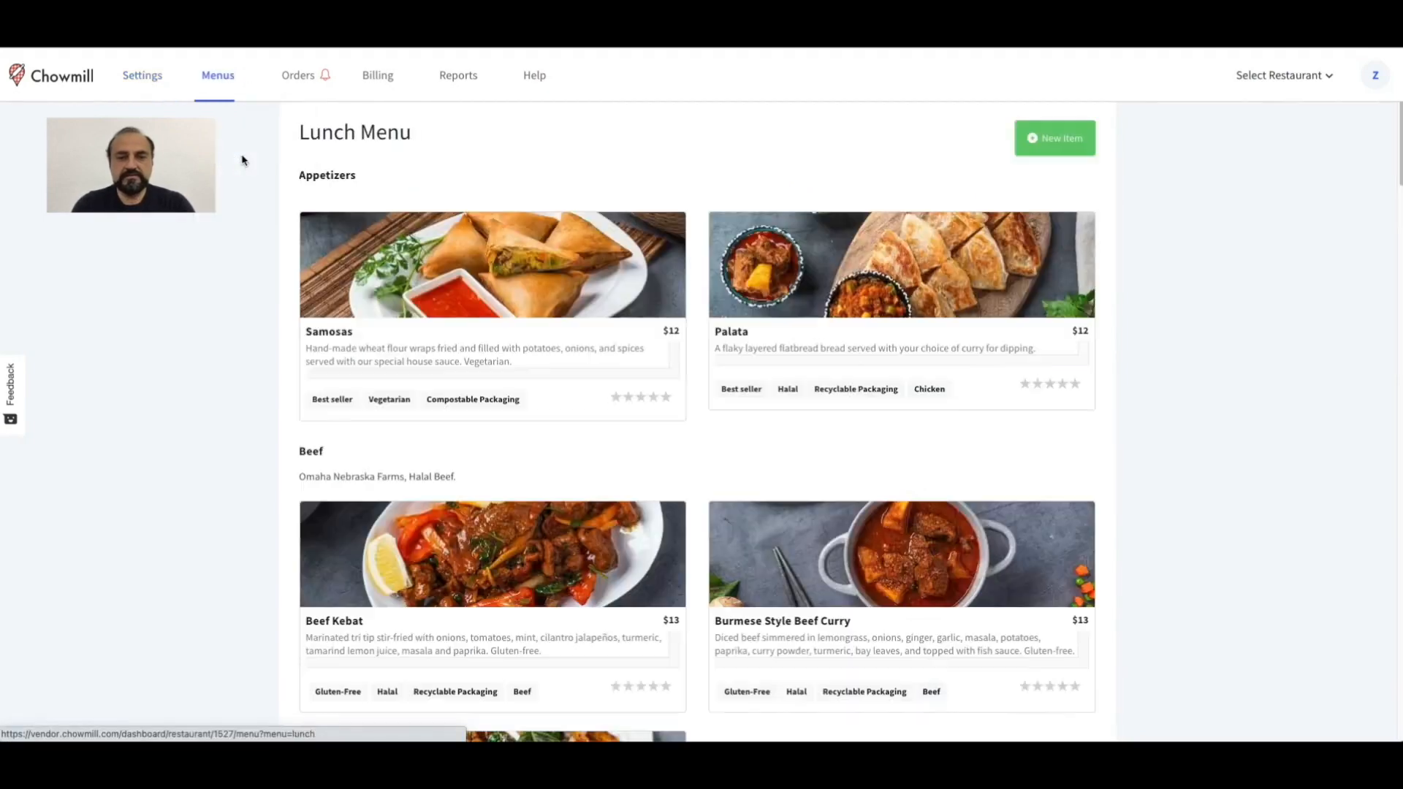
{"action": "left_click_drag", "start_coordinate": [301, 136], "coordinate": [387, 135]}
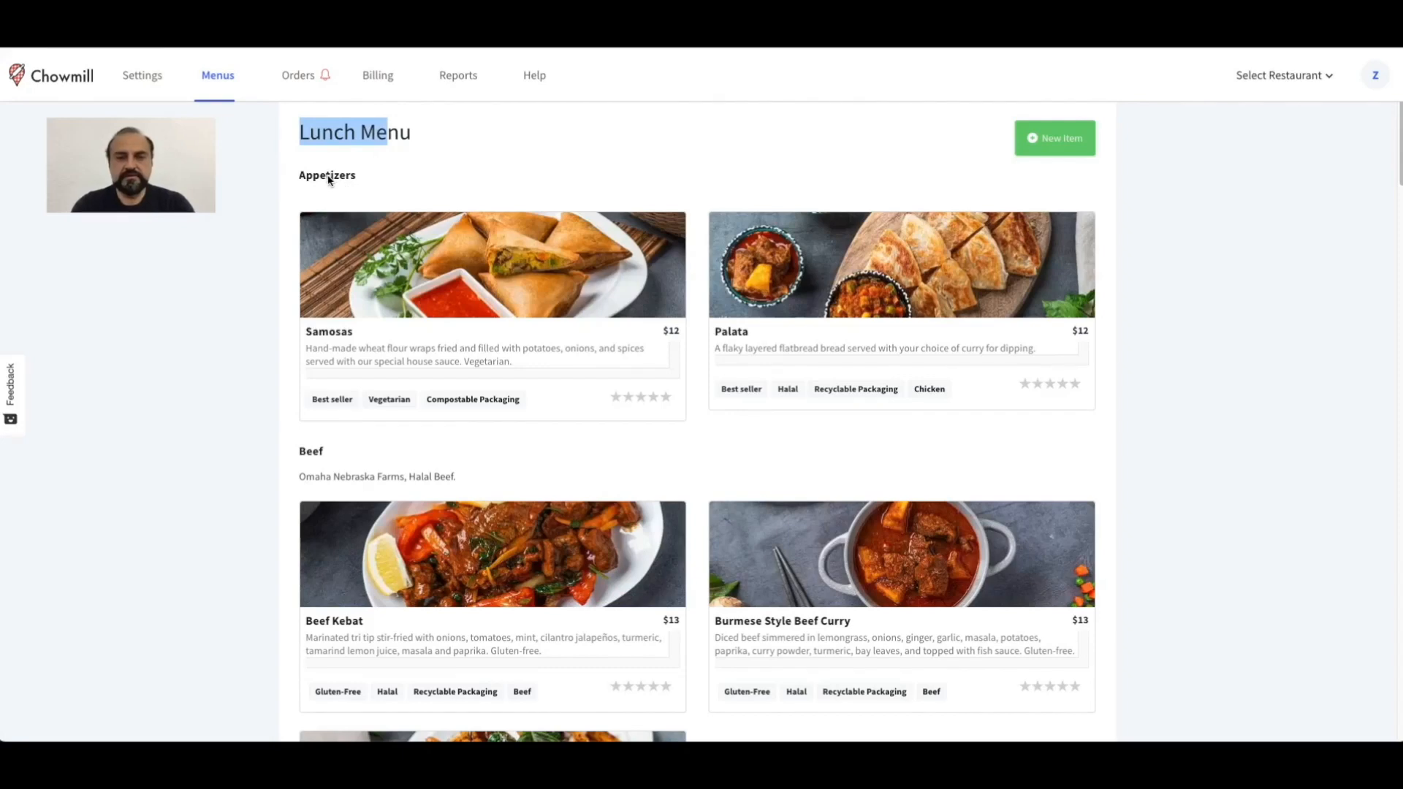
{"action": "double_click", "coordinate": [311, 451]}
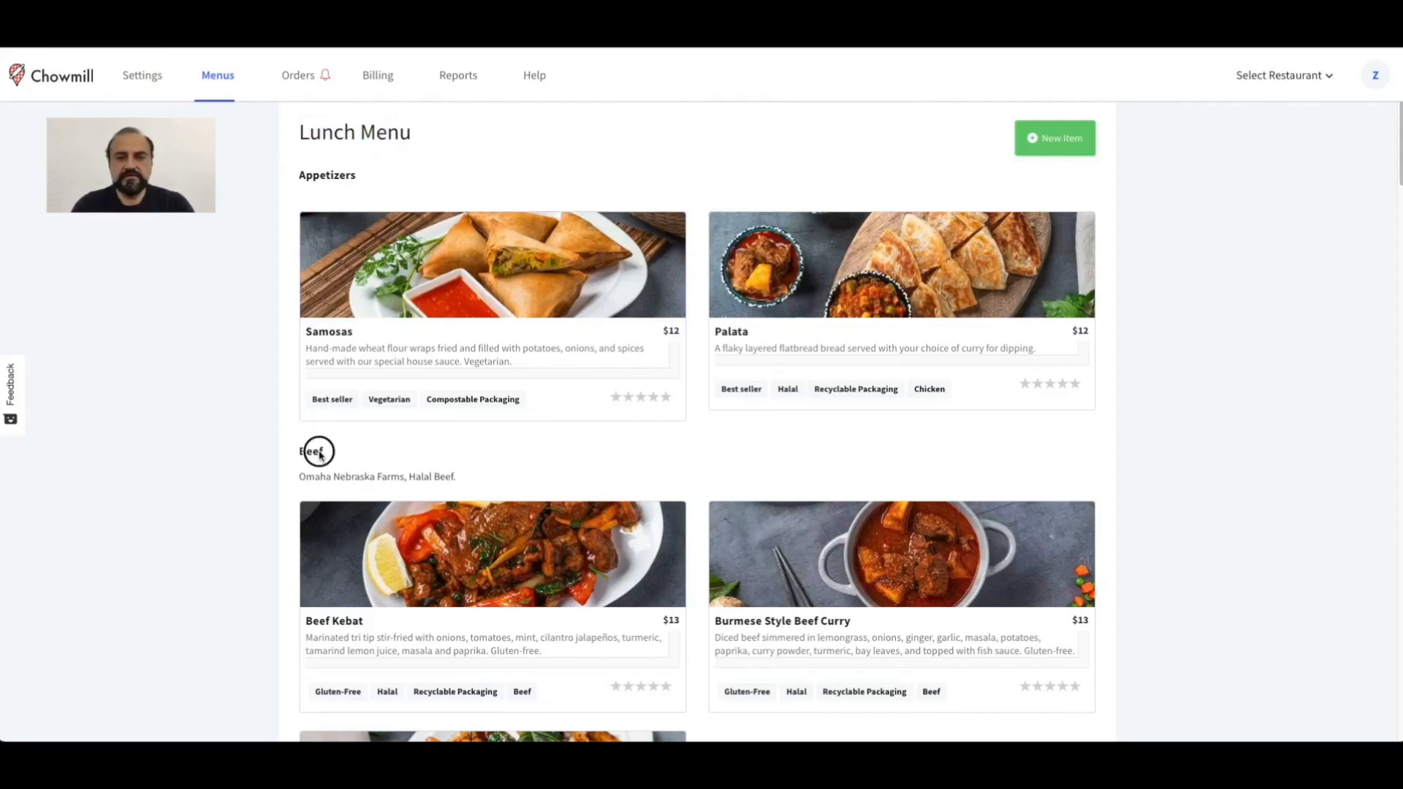
{"action": "double_click", "coordinate": [340, 176]}
{"action": "left_click", "coordinate": [374, 452]}
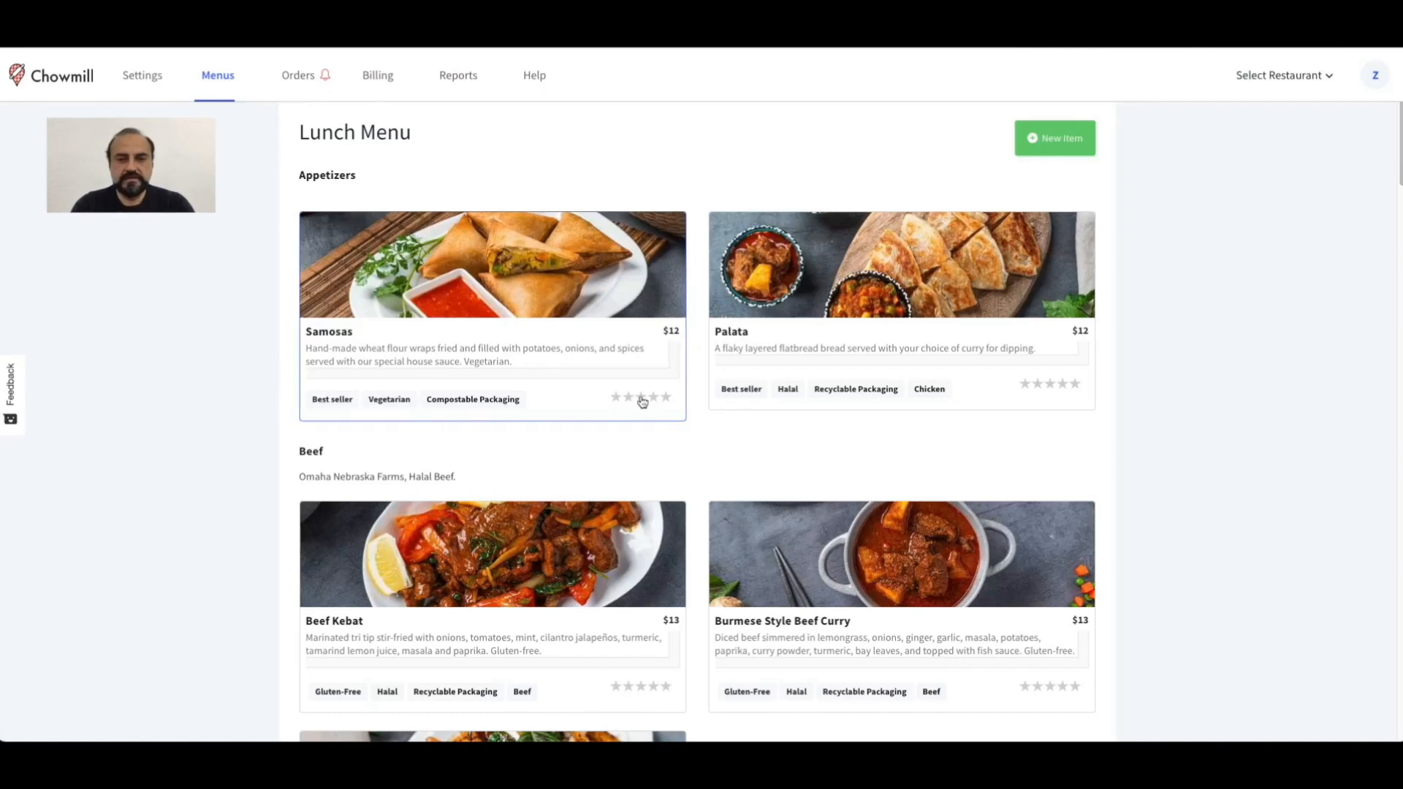
Open the Basil & Dried Chili Beef item from the Beef section of the lunch menu
{"action": "scroll", "coordinate": [643, 401], "scroll_direction": "down", "scroll_amount": 7}
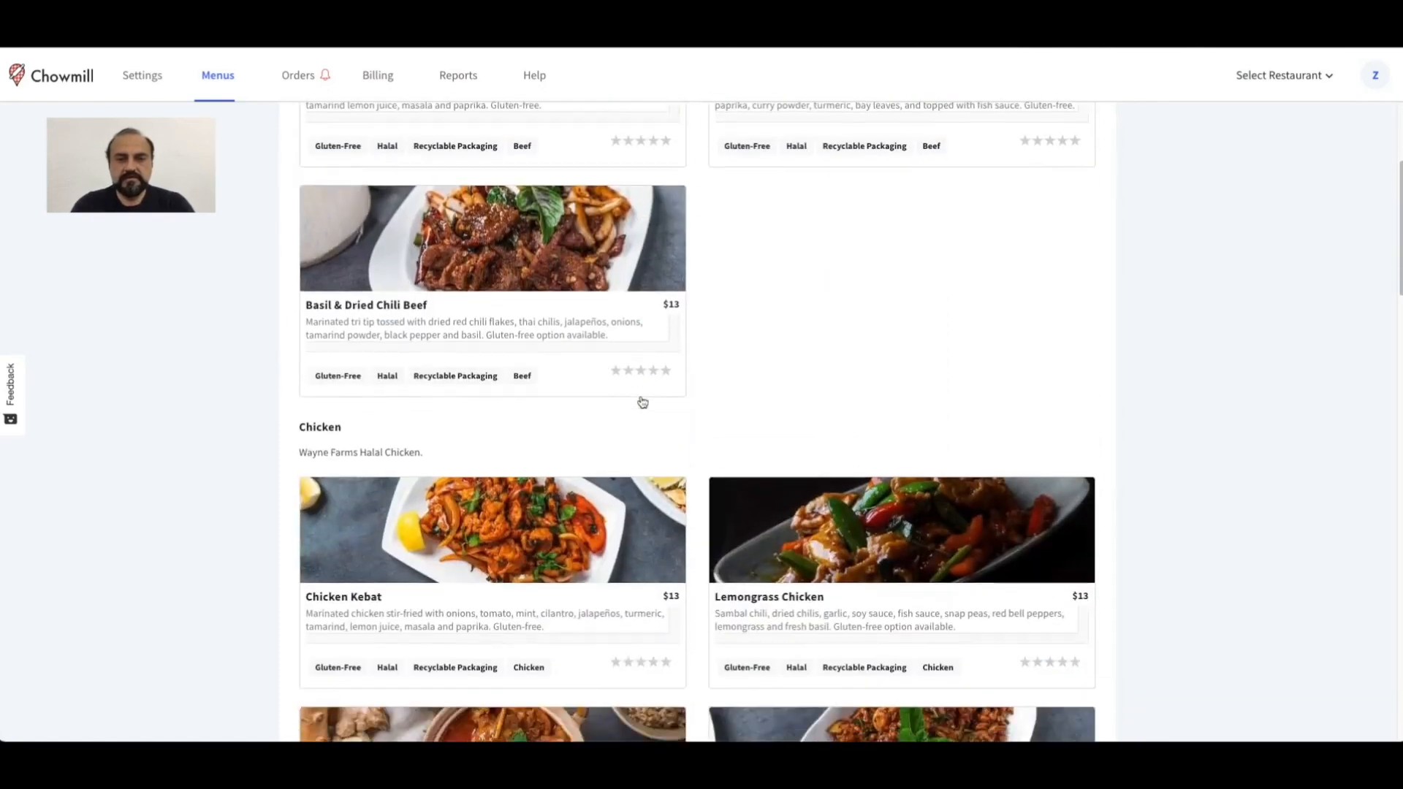
{"action": "scroll", "coordinate": [642, 401], "scroll_direction": "down", "scroll_amount": 2}
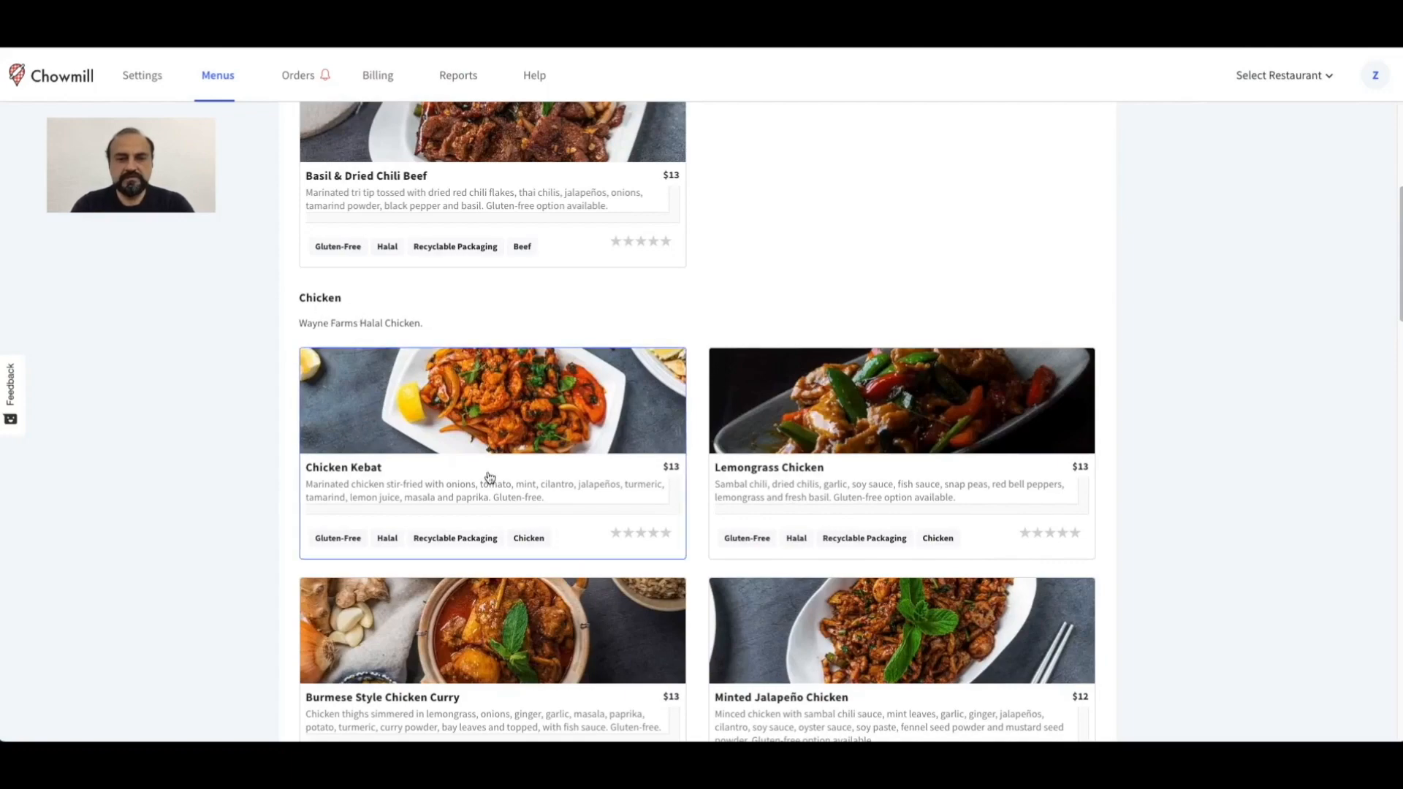
{"action": "scroll", "coordinate": [489, 479], "scroll_direction": "up", "scroll_amount": 5}
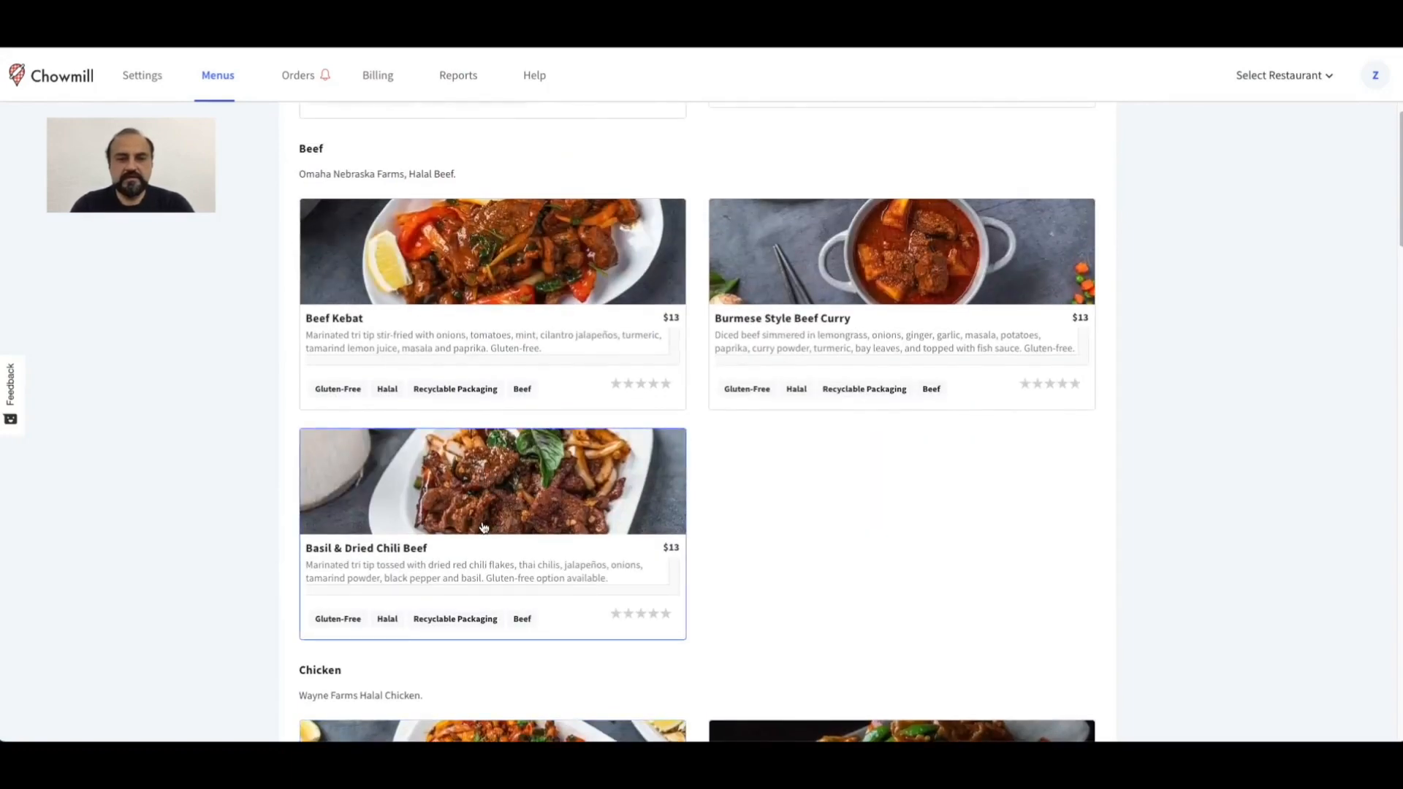
{"action": "left_click", "coordinate": [482, 527]}
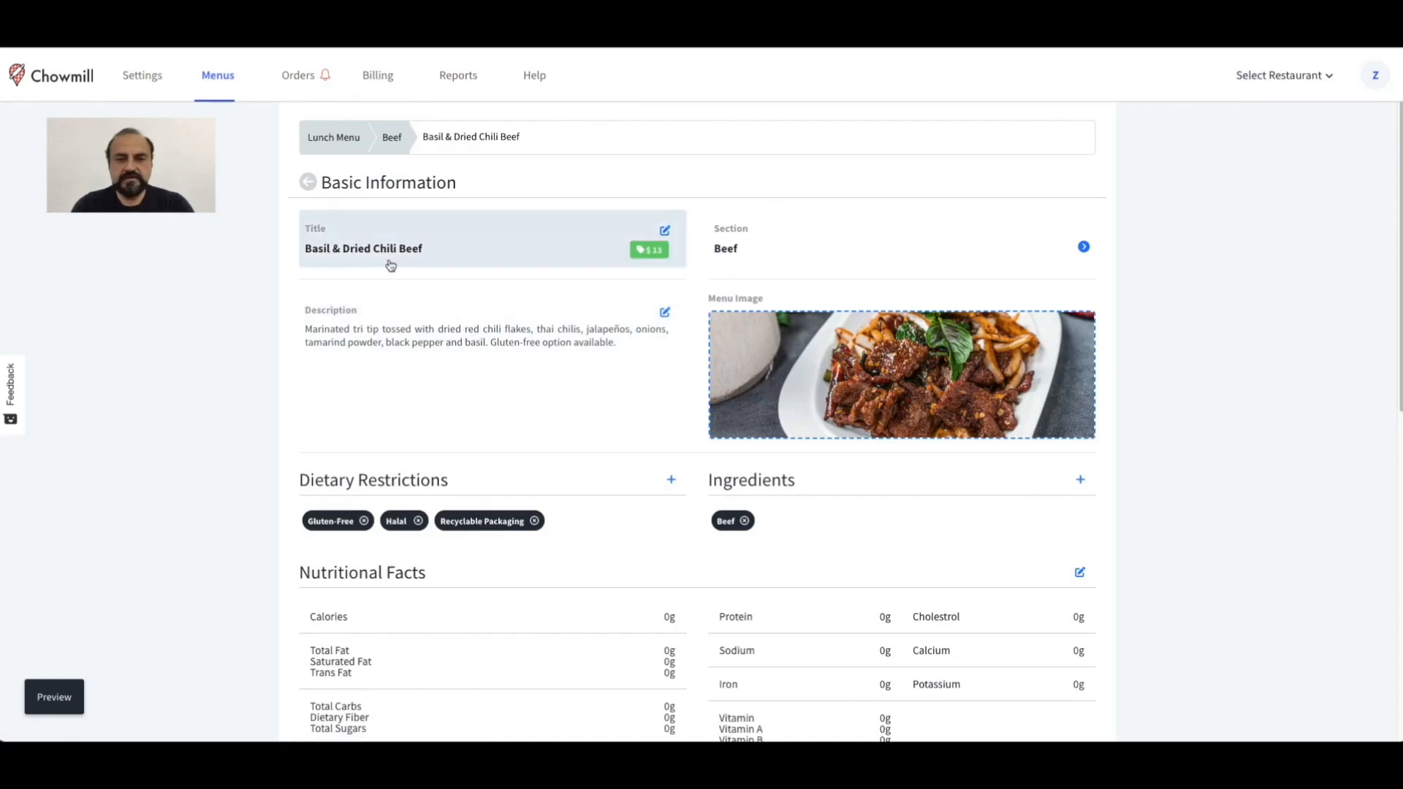
Open the Basil & Dried Chili Beef item for editing, review its title, price and description fields, and close without saving
{"action": "left_click", "coordinate": [665, 231]}
{"action": "double_click", "coordinate": [649, 294]}
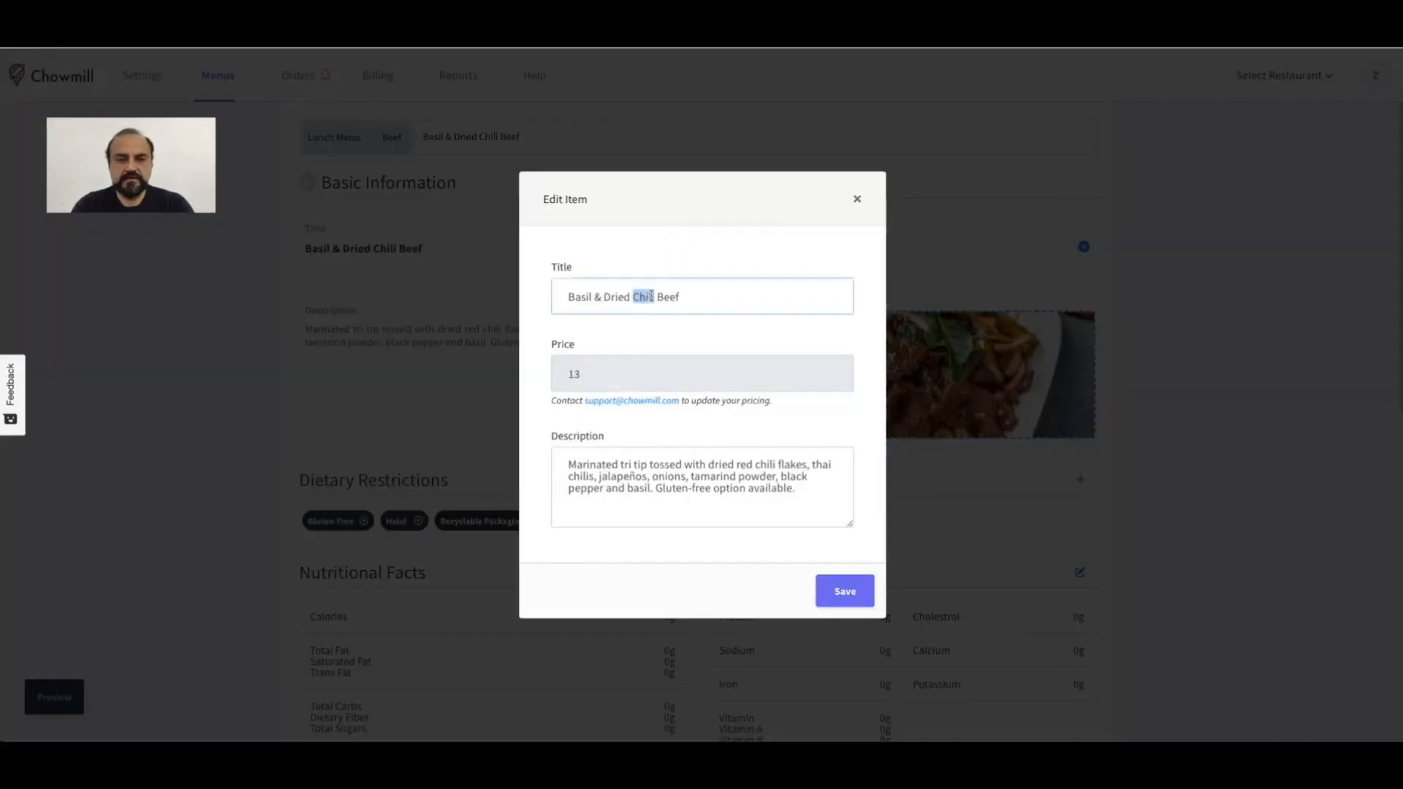
{"action": "left_click_drag", "start_coordinate": [569, 464], "coordinate": [844, 547]}
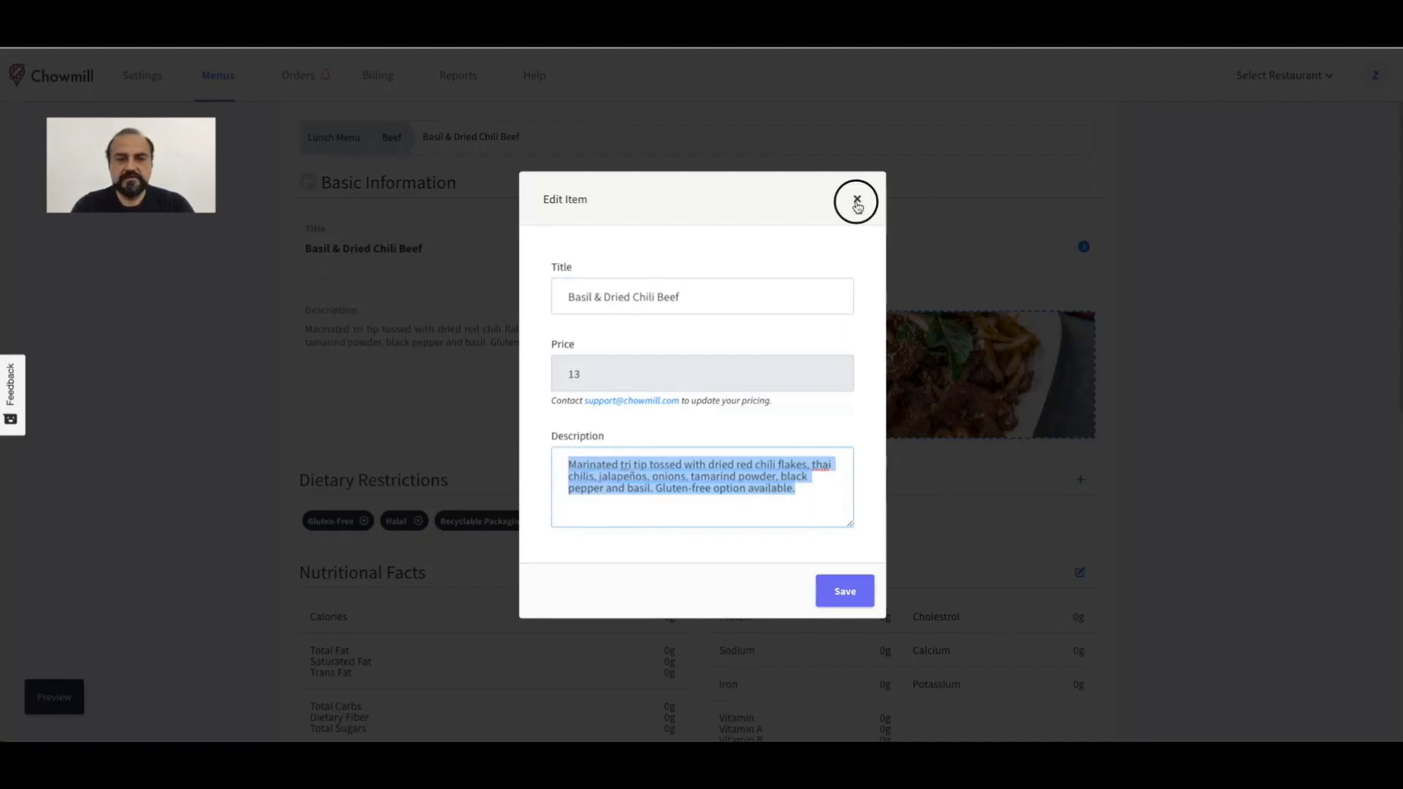
{"action": "left_click", "coordinate": [857, 198]}
View the item's section choices and the fields for creating a new section, and close without changing anything
{"action": "left_click", "coordinate": [1081, 246]}
{"action": "scroll", "coordinate": [780, 274], "scroll_direction": "down", "scroll_amount": 8}
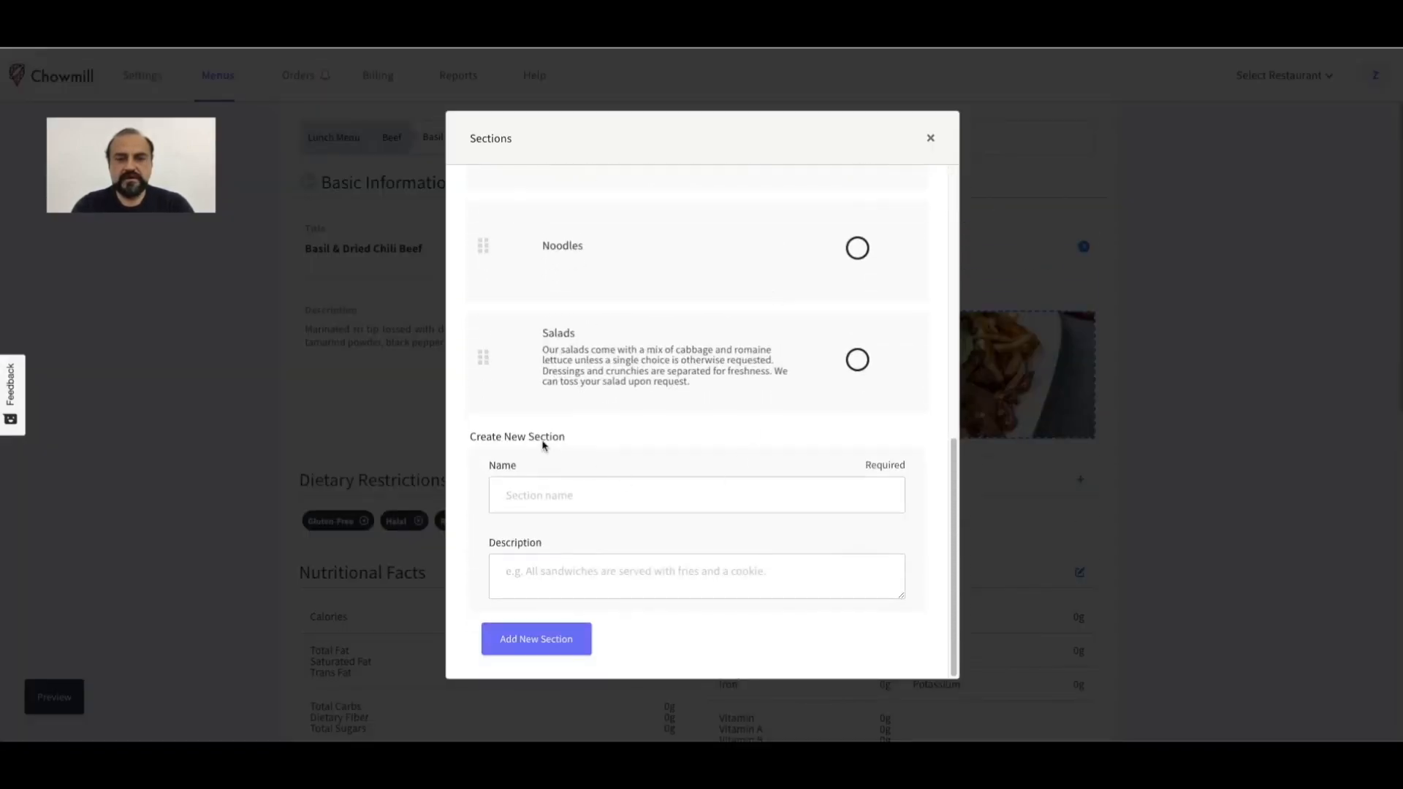
{"action": "left_click", "coordinate": [527, 503]}
{"action": "left_click", "coordinate": [531, 567]}
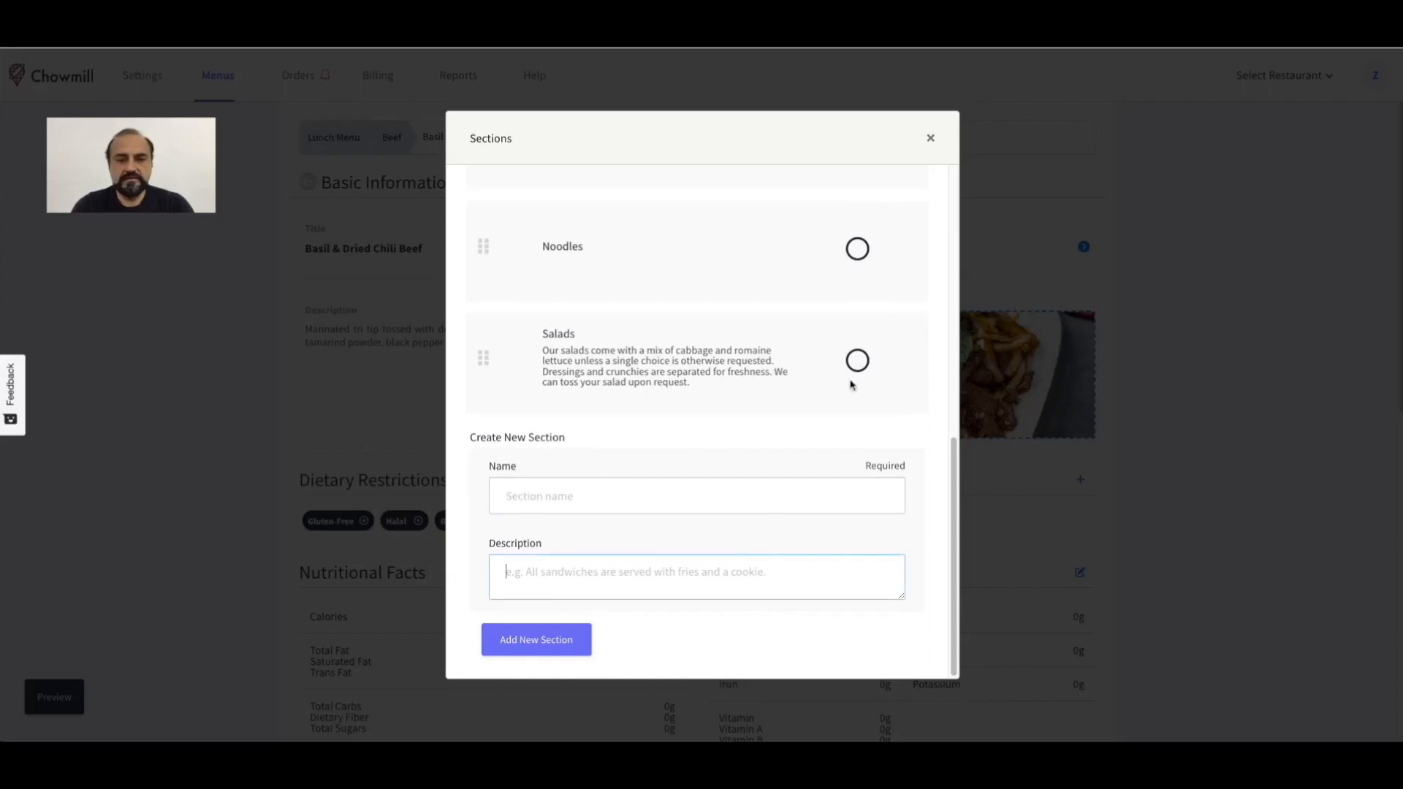
{"action": "left_click", "coordinate": [929, 138]}
Open the file chooser for replacing the beef item's menu image, and cancel it
{"action": "scroll", "coordinate": [647, 395], "scroll_direction": "down", "scroll_amount": 2}
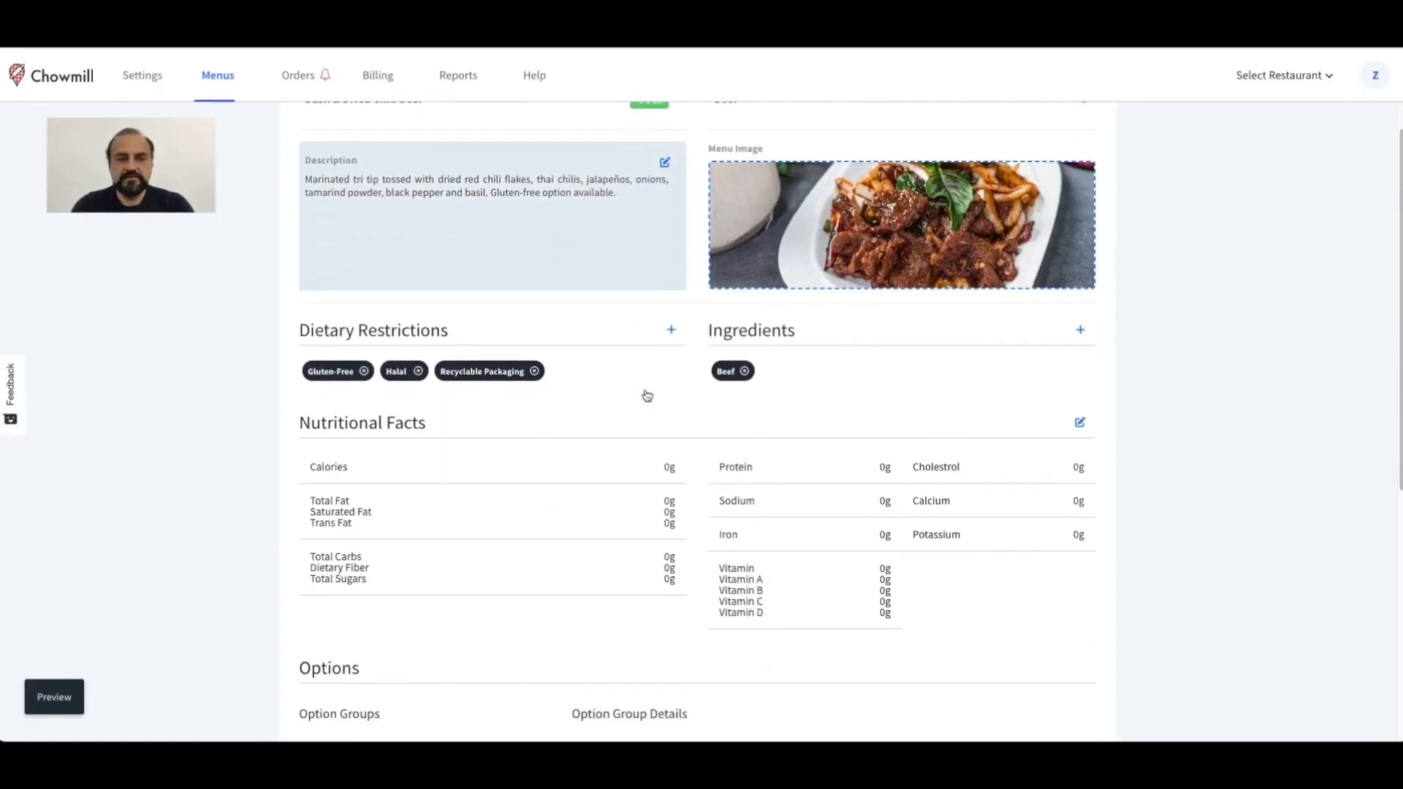
{"action": "left_click", "coordinate": [772, 253]}
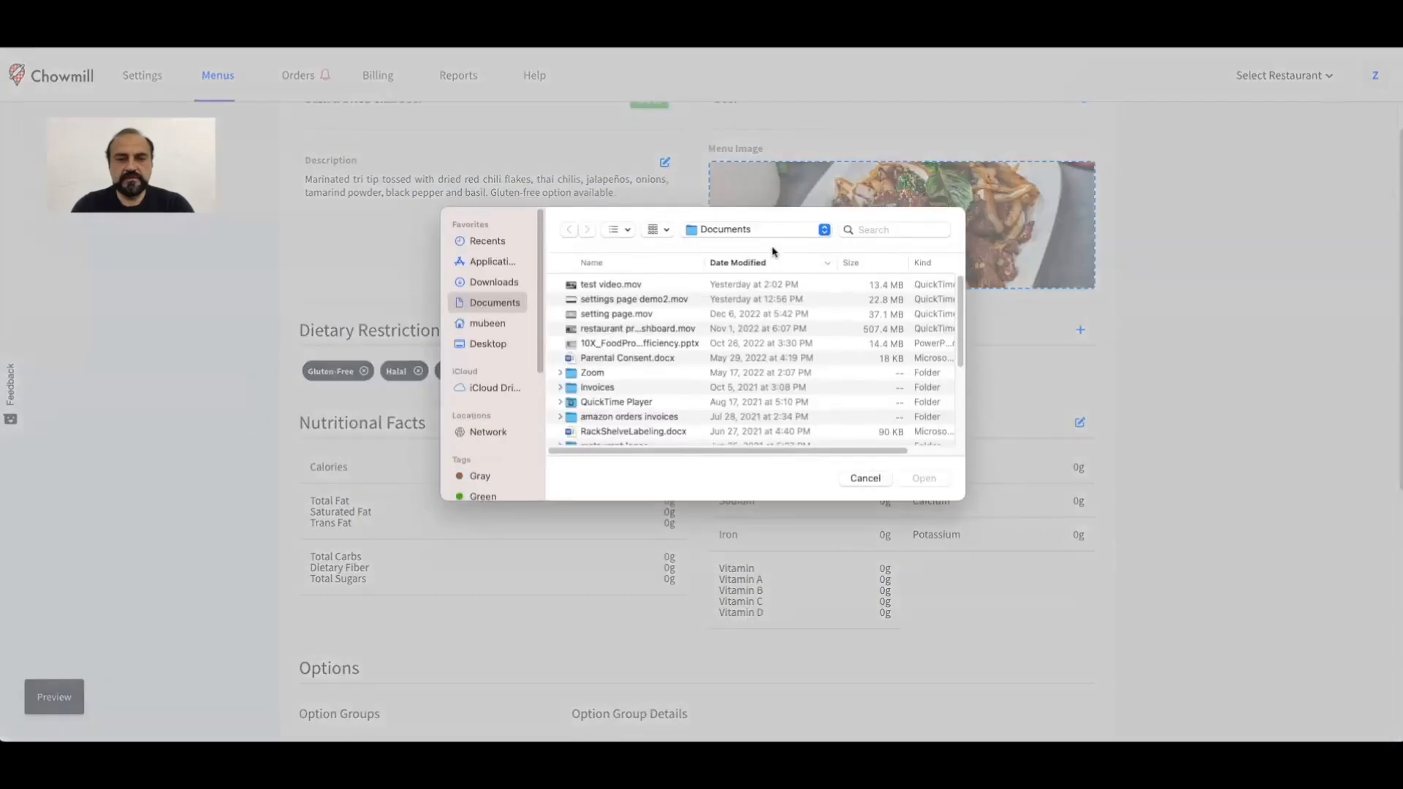
{"action": "left_click", "coordinate": [866, 479]}
Review the beef item's selectable dietary restrictions and ingredients, and close the editor without saving
{"action": "scroll", "coordinate": [745, 408], "scroll_direction": "down", "scroll_amount": 2}
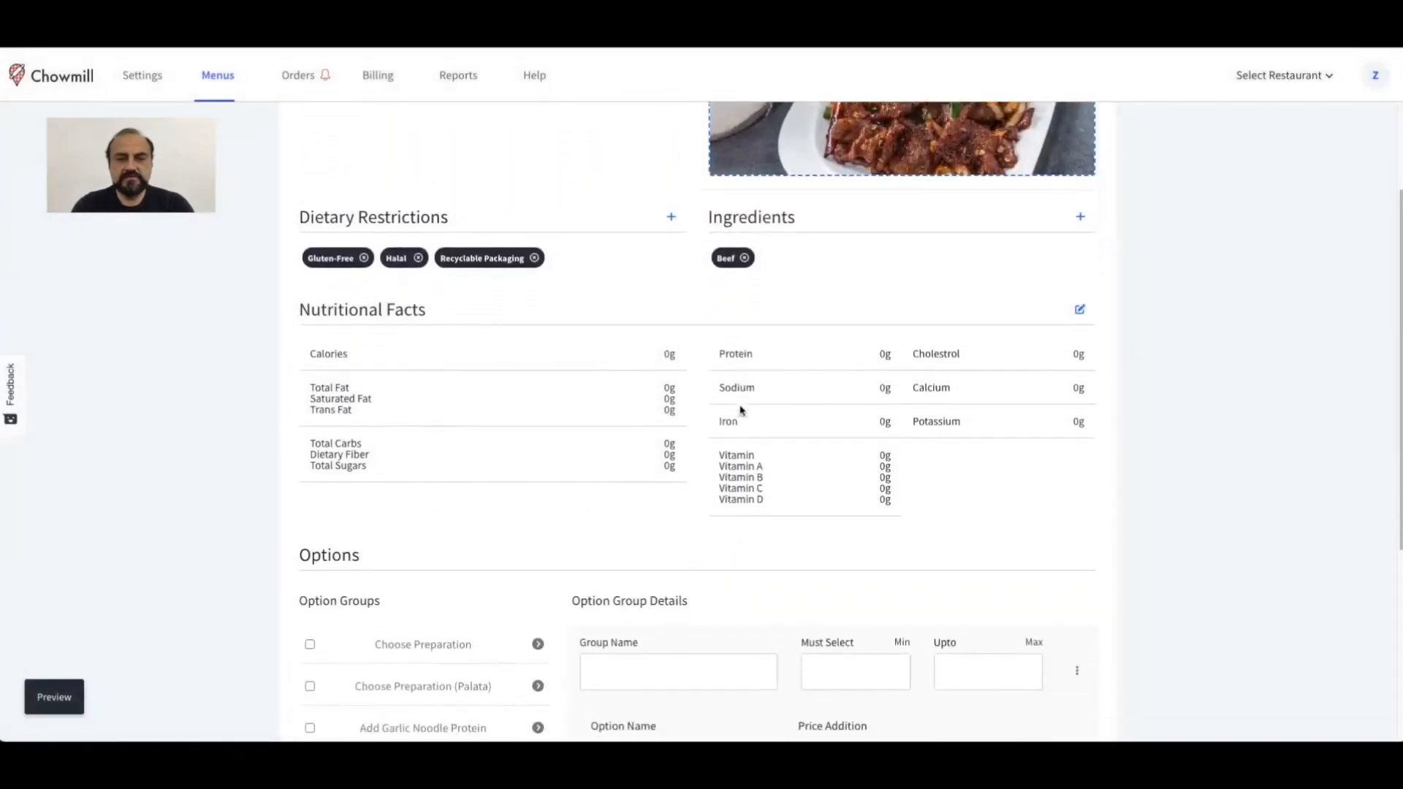
{"action": "scroll", "coordinate": [740, 410], "scroll_direction": "down", "scroll_amount": 1}
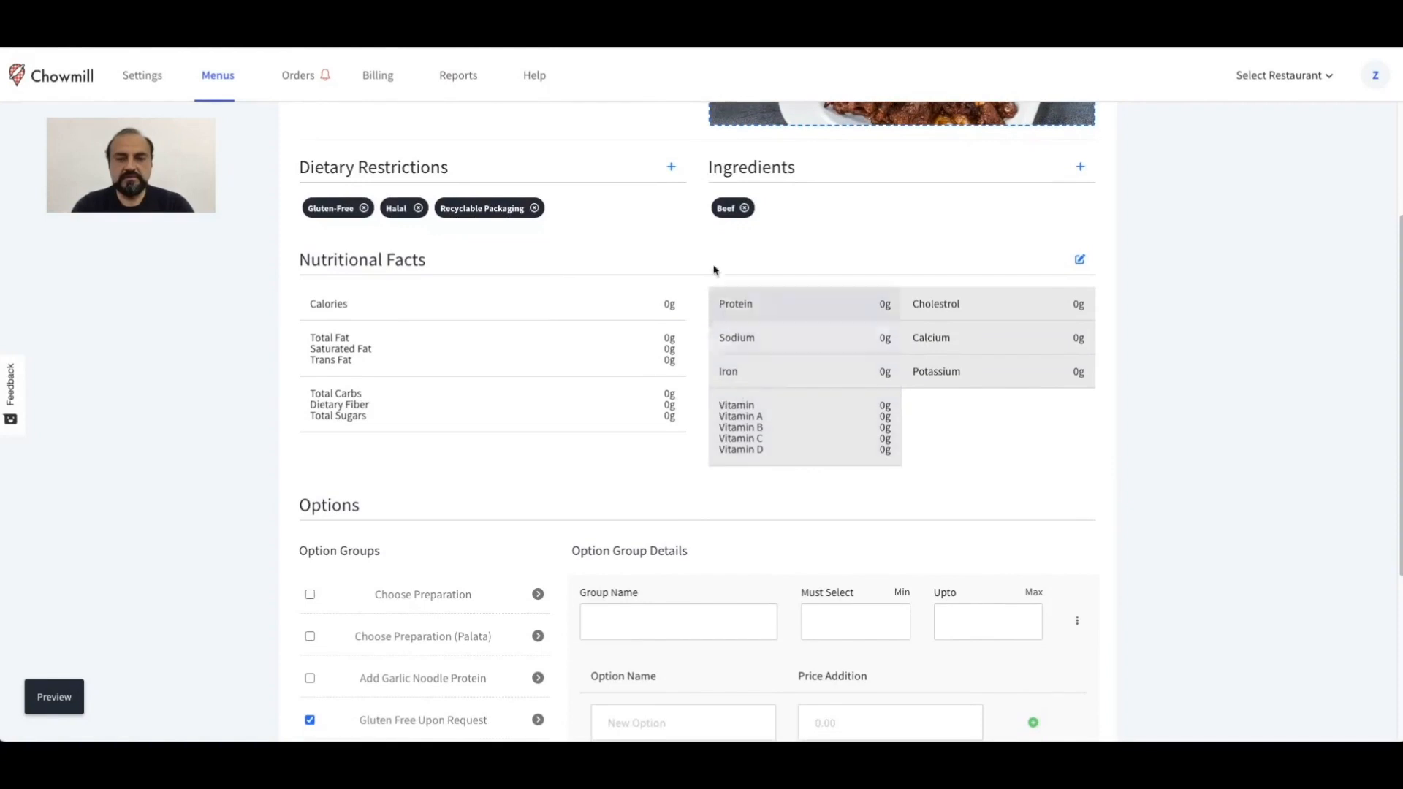
{"action": "left_click", "coordinate": [670, 167]}
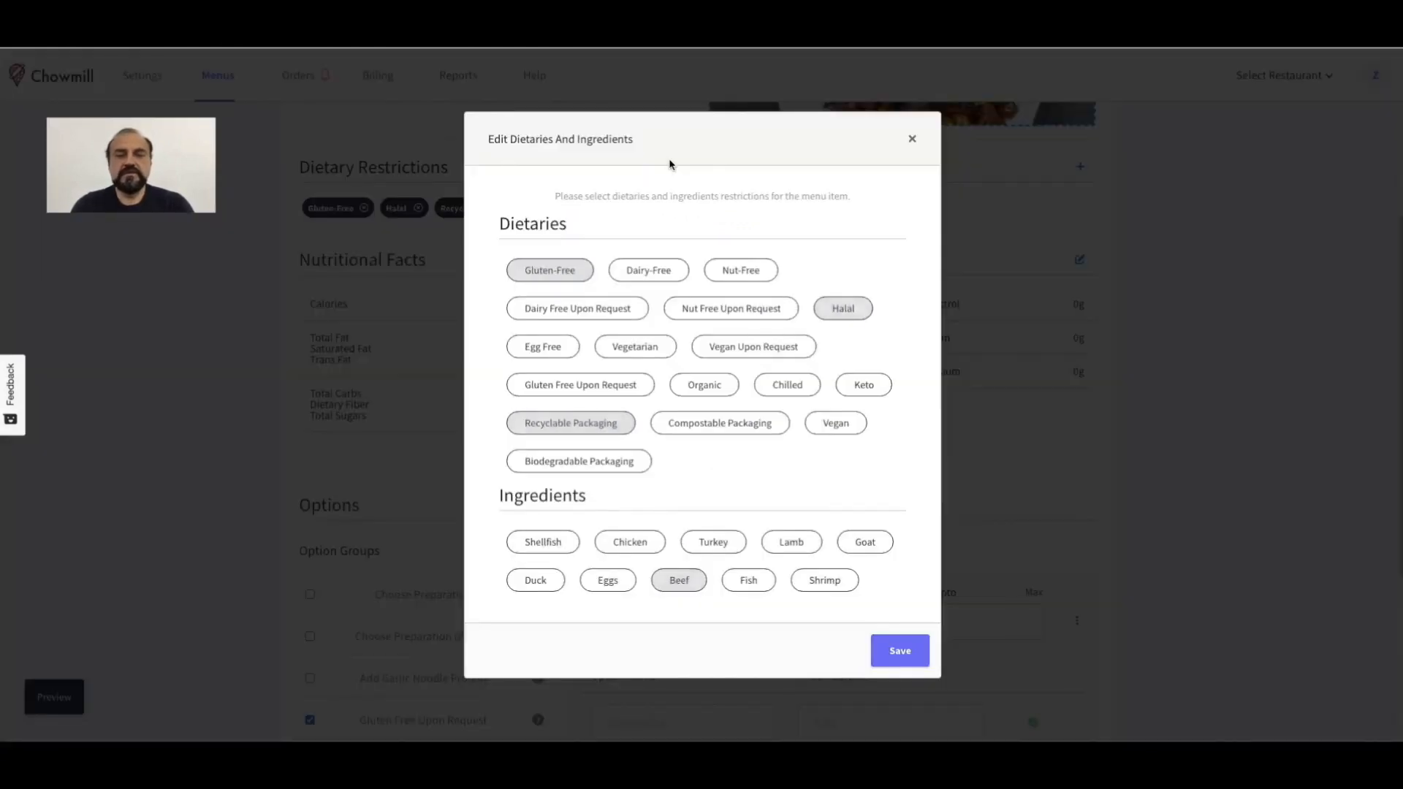
{"action": "double_click", "coordinate": [542, 227]}
{"action": "left_click", "coordinate": [604, 231]}
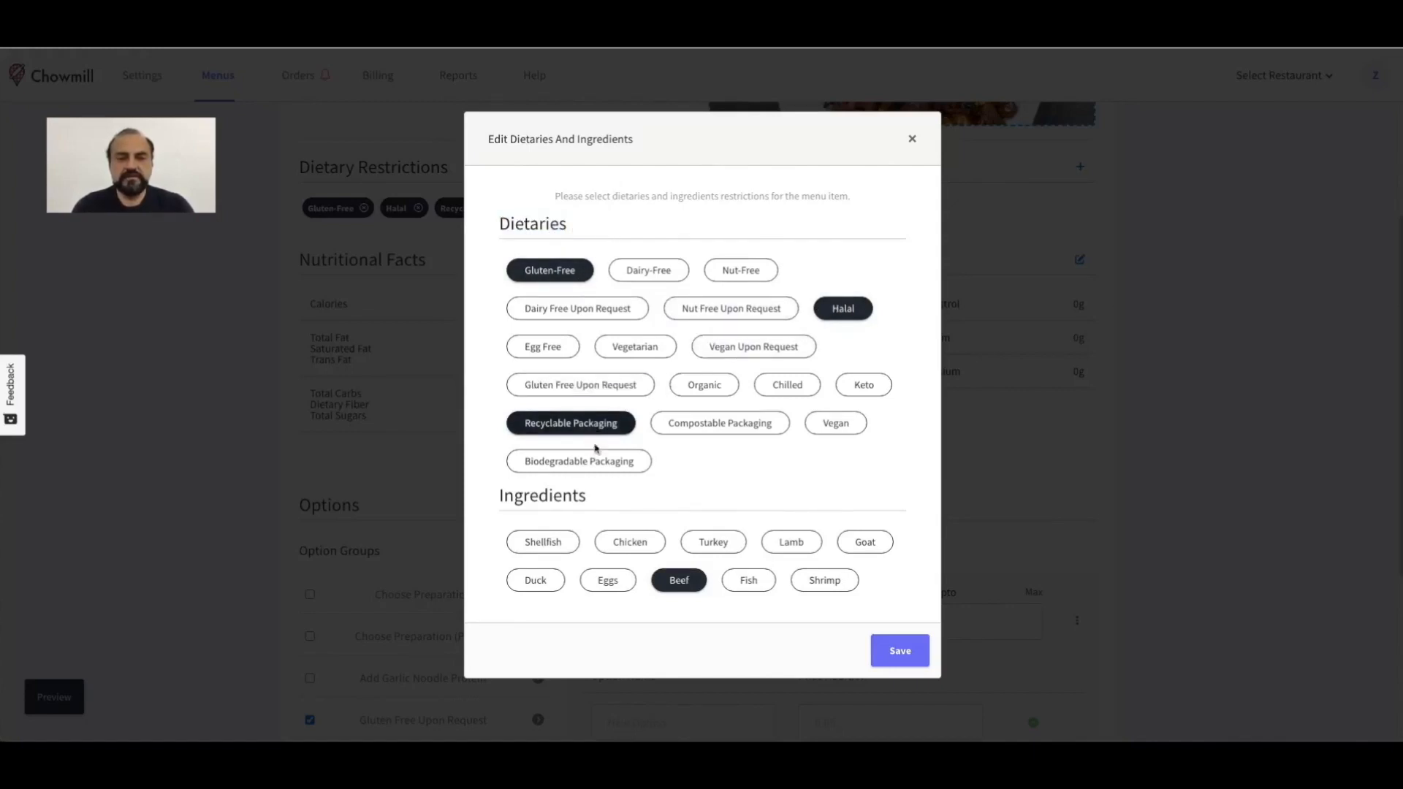
{"action": "double_click", "coordinate": [564, 502]}
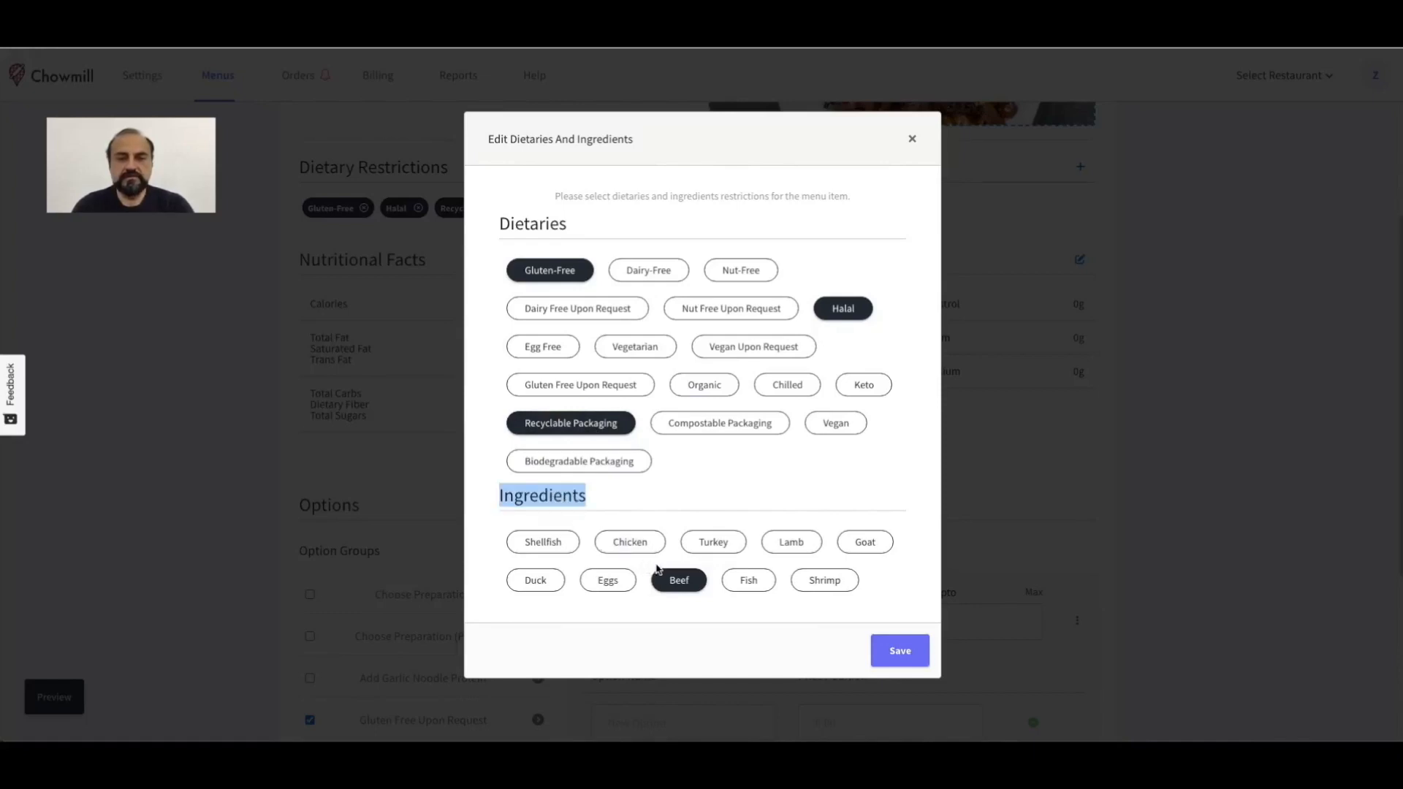
{"action": "left_click", "coordinate": [723, 497]}
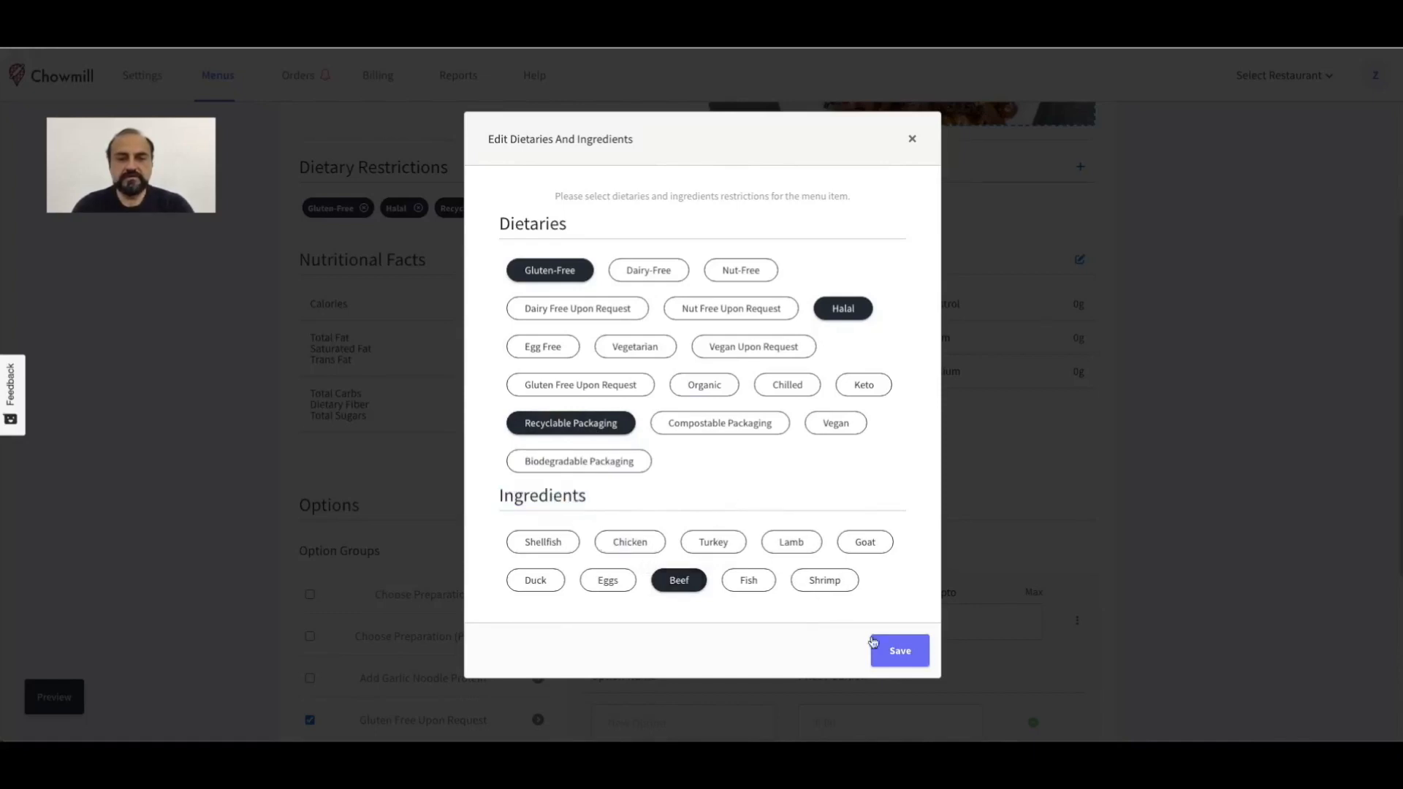
{"action": "left_click", "coordinate": [913, 140]}
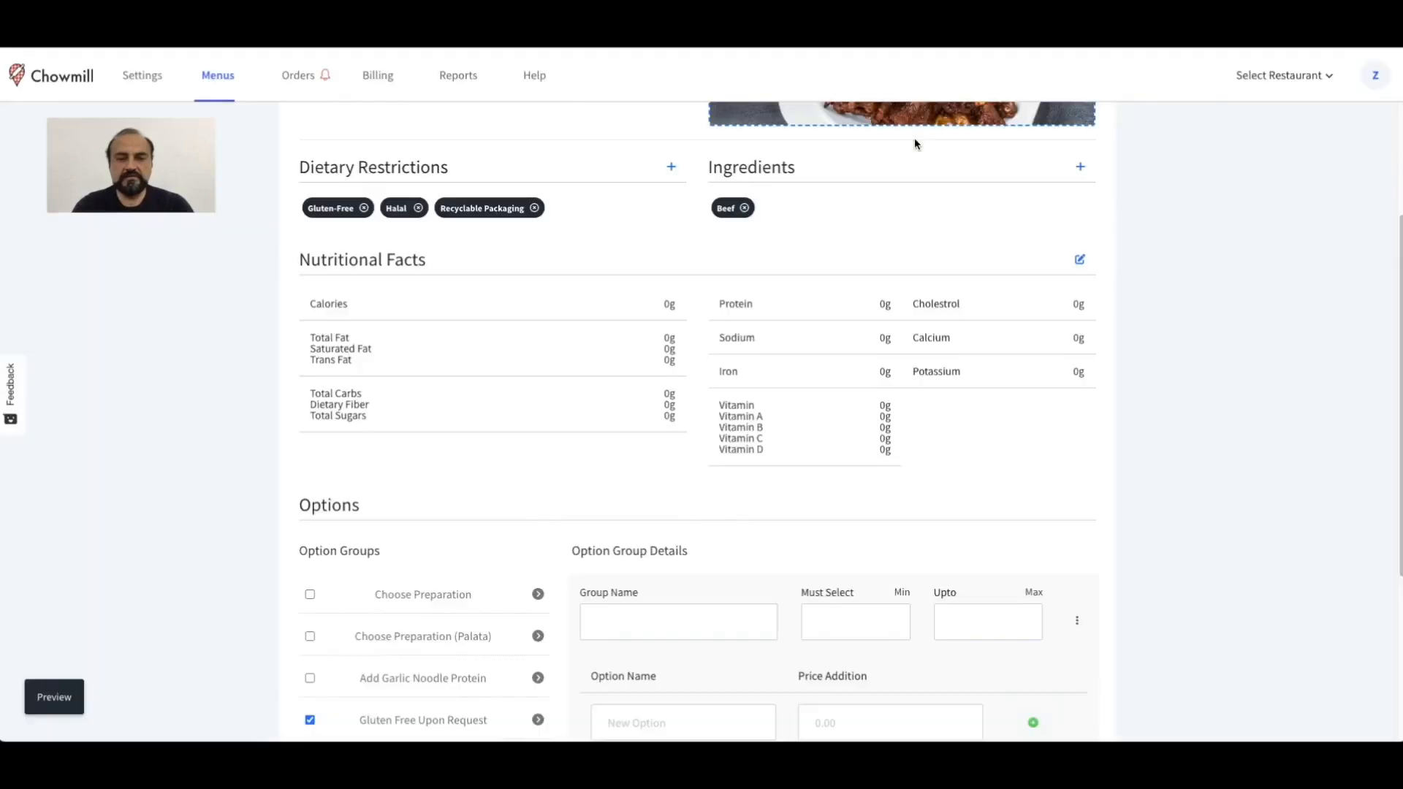
View the editable nutritional facts of the beef item, from calories to vitamins, and close without saving
{"action": "double_click", "coordinate": [372, 259]}
{"action": "left_click", "coordinate": [1079, 261]}
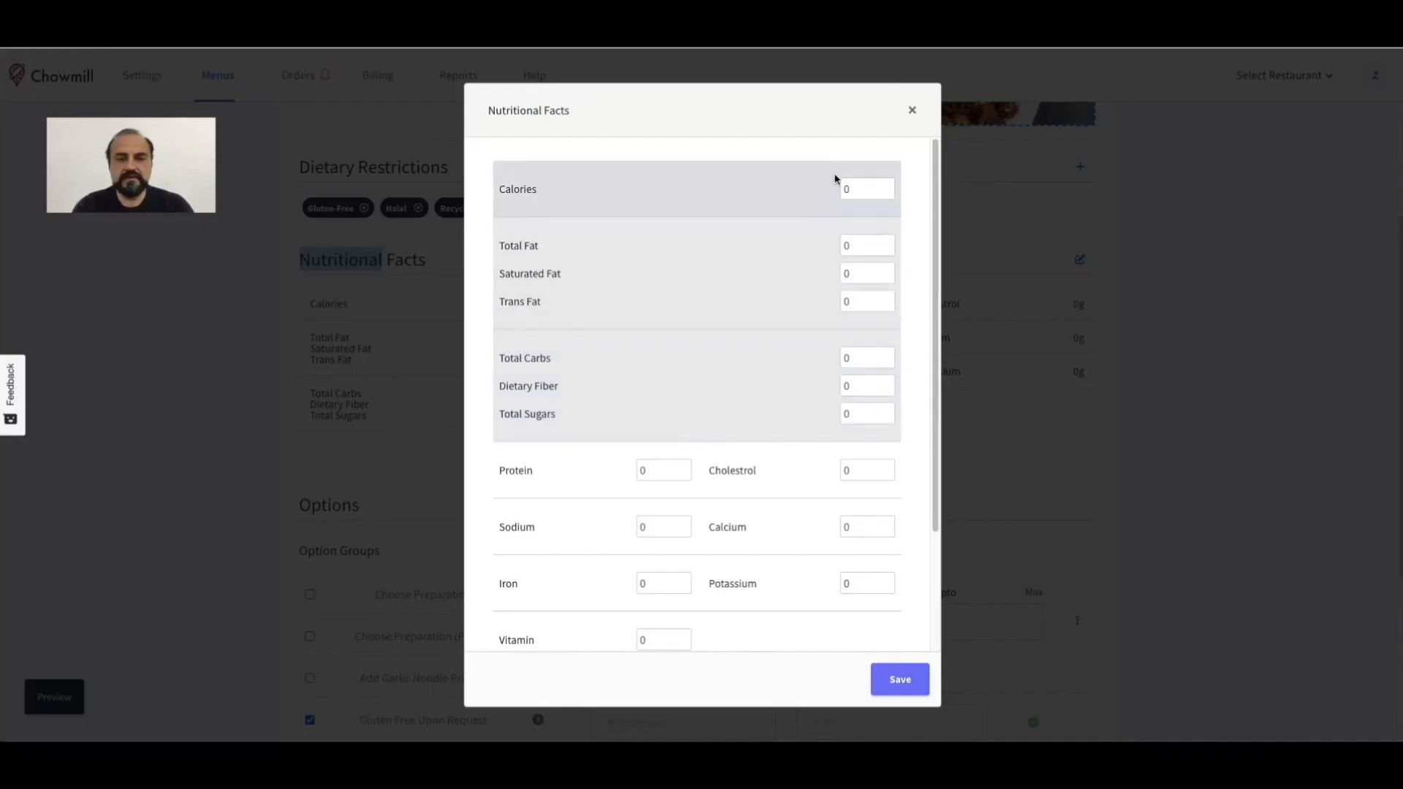
{"action": "left_click", "coordinate": [856, 192]}
{"action": "scroll", "coordinate": [804, 351], "scroll_direction": "down", "scroll_amount": 2}
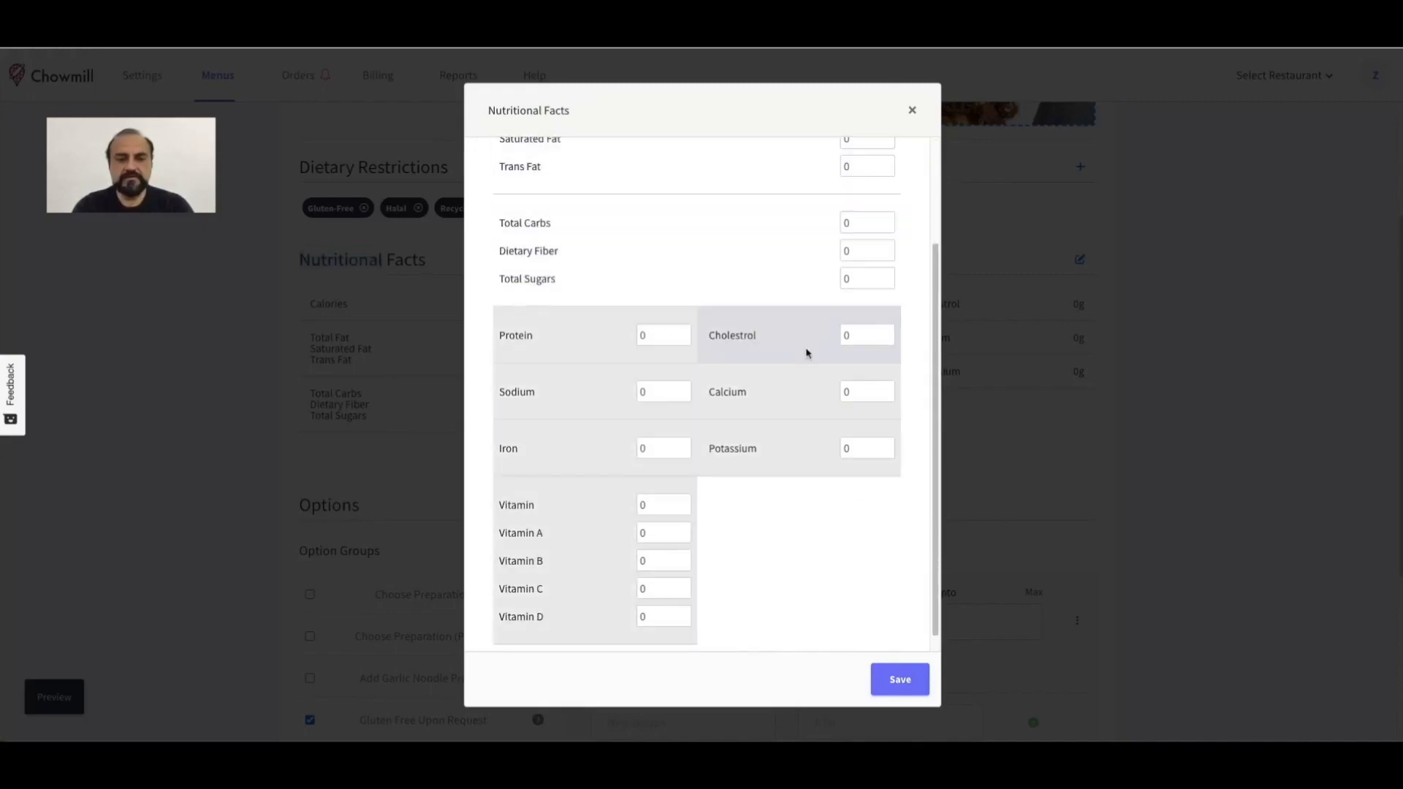
{"action": "left_click", "coordinate": [912, 113]}
Examine the Gluten Free Upon Request and Rice Options groups, including the selection limits and price additions
{"action": "scroll", "coordinate": [1071, 437], "scroll_direction": "down", "scroll_amount": 4}
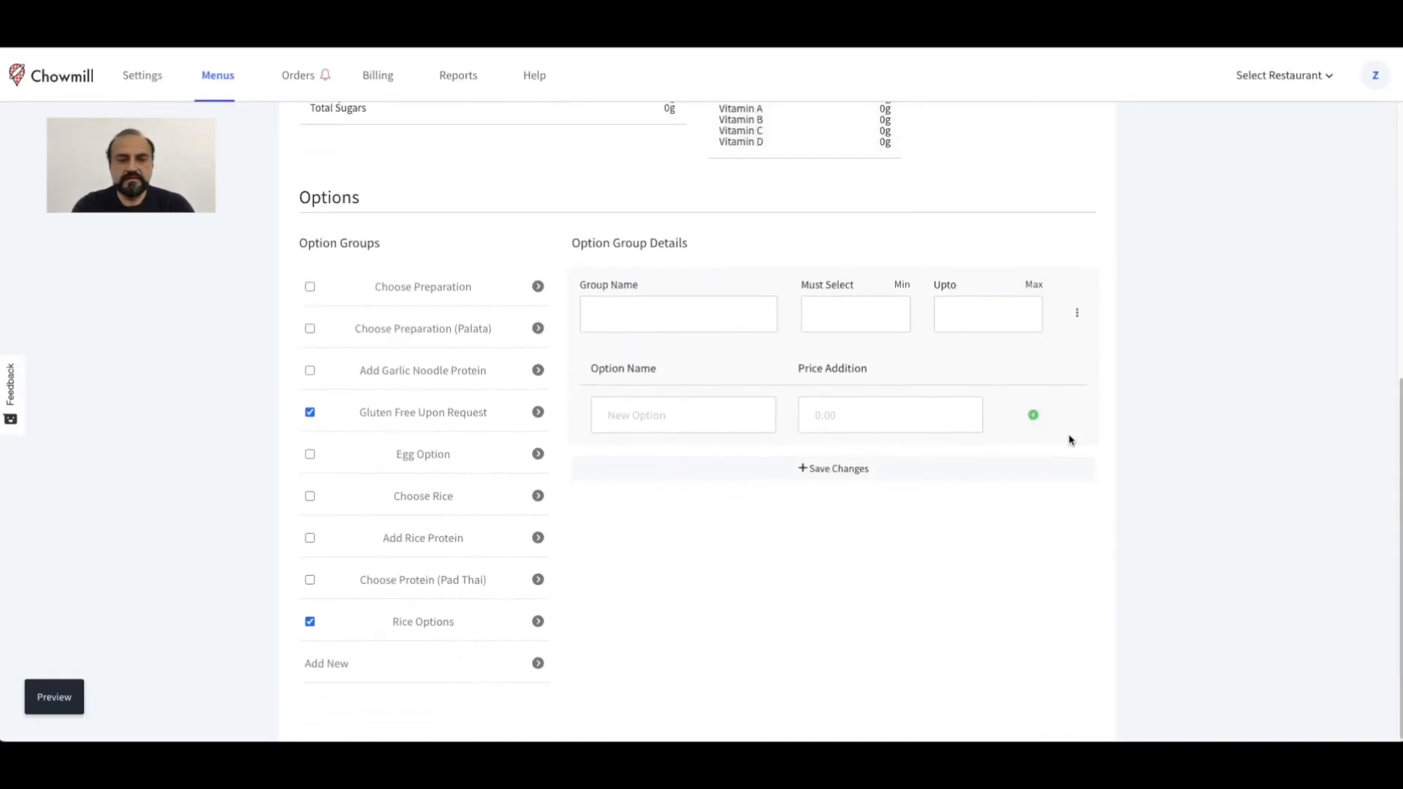
{"action": "left_click_drag", "start_coordinate": [332, 195], "coordinate": [298, 202]}
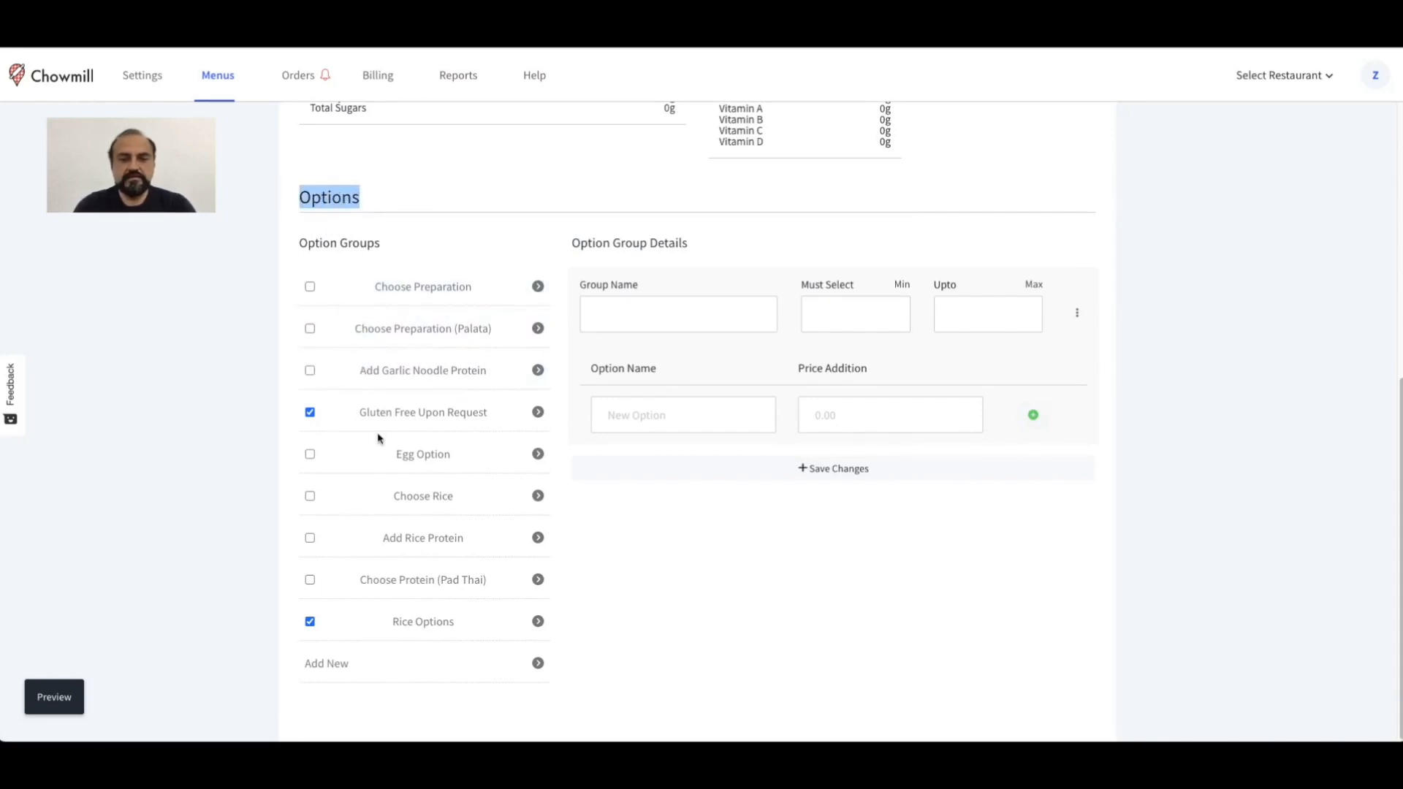
{"action": "left_click", "coordinate": [452, 425]}
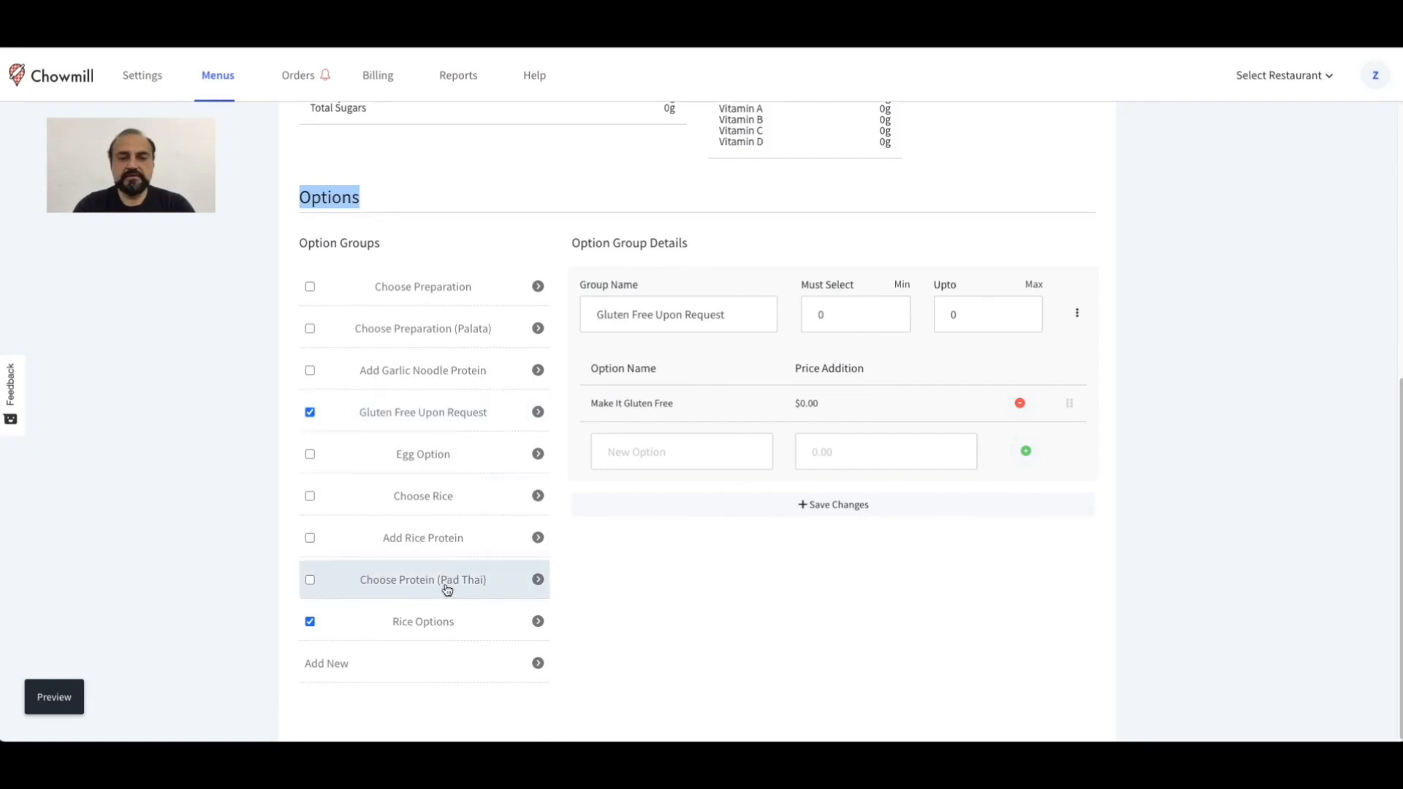
{"action": "left_click", "coordinate": [445, 621]}
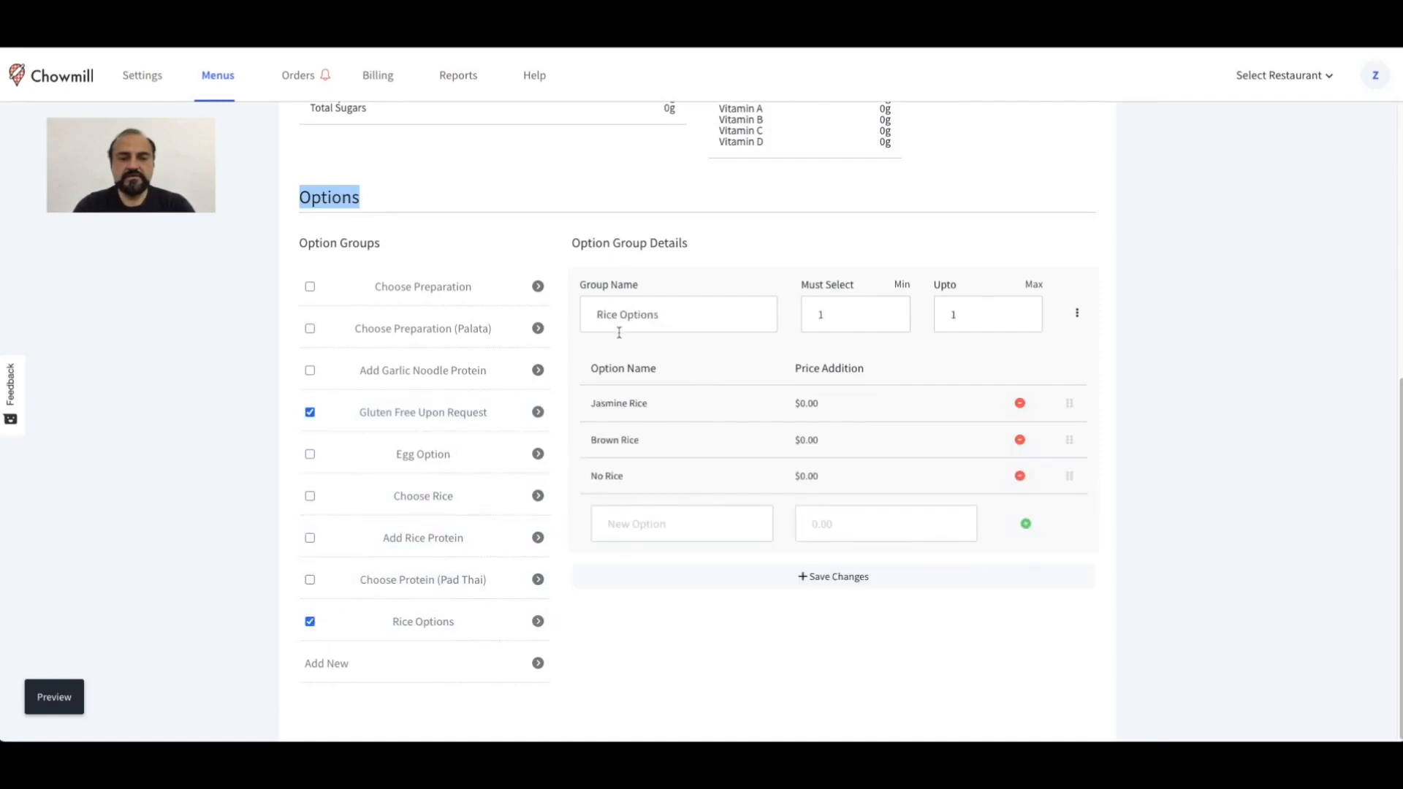
{"action": "left_click_drag", "start_coordinate": [801, 285], "coordinate": [850, 280]}
{"action": "left_click", "coordinate": [830, 315]}
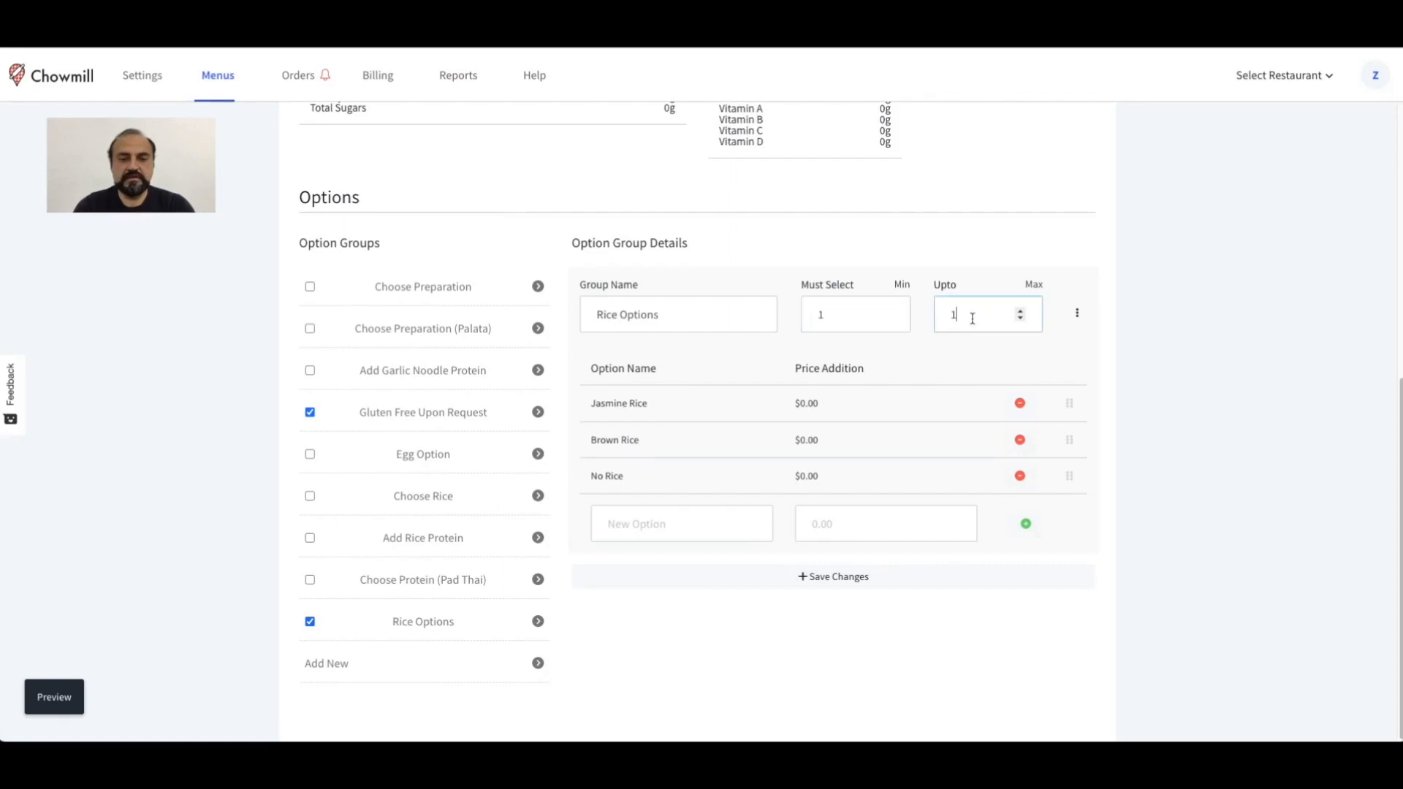
{"action": "left_click_drag", "start_coordinate": [590, 404], "coordinate": [819, 504]}
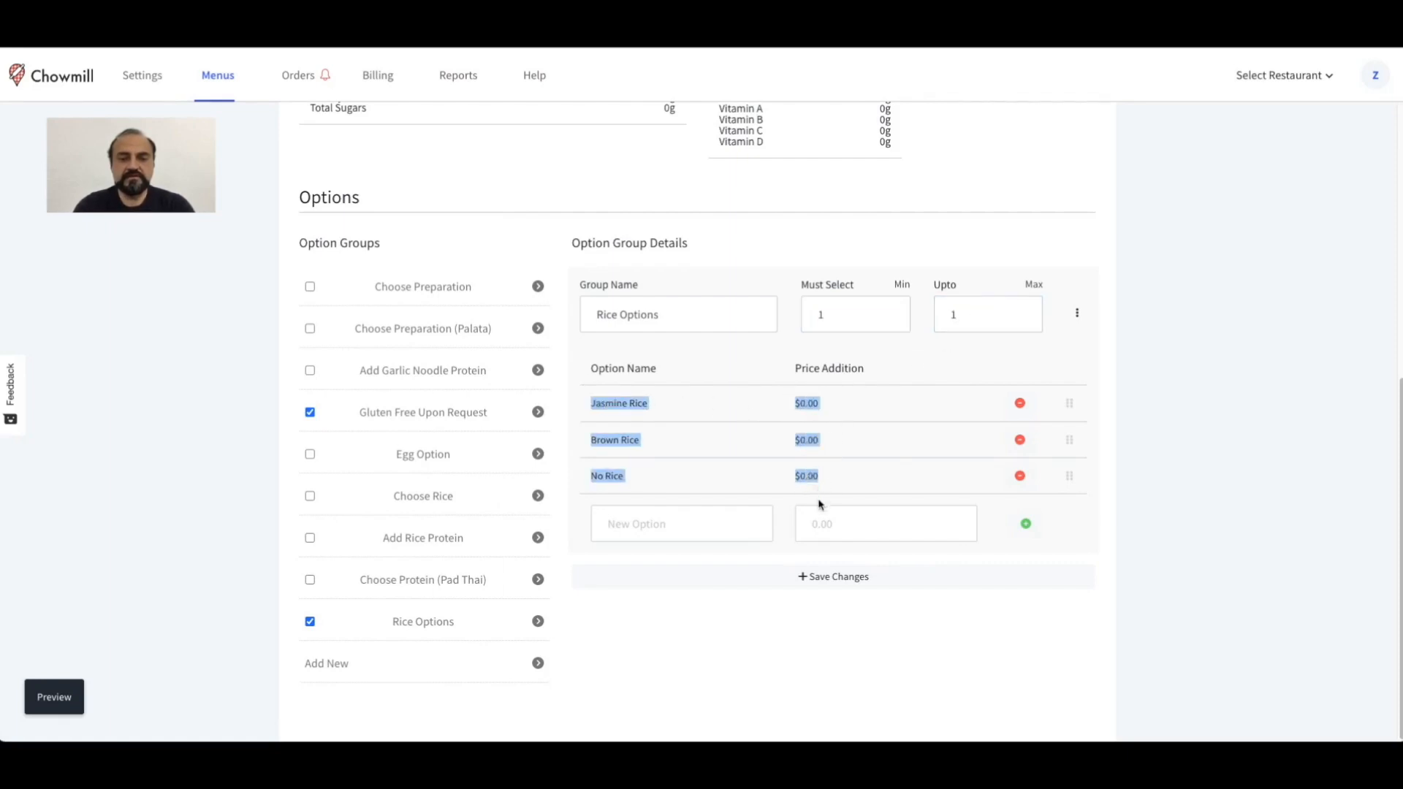
{"action": "left_click", "coordinate": [932, 652]}
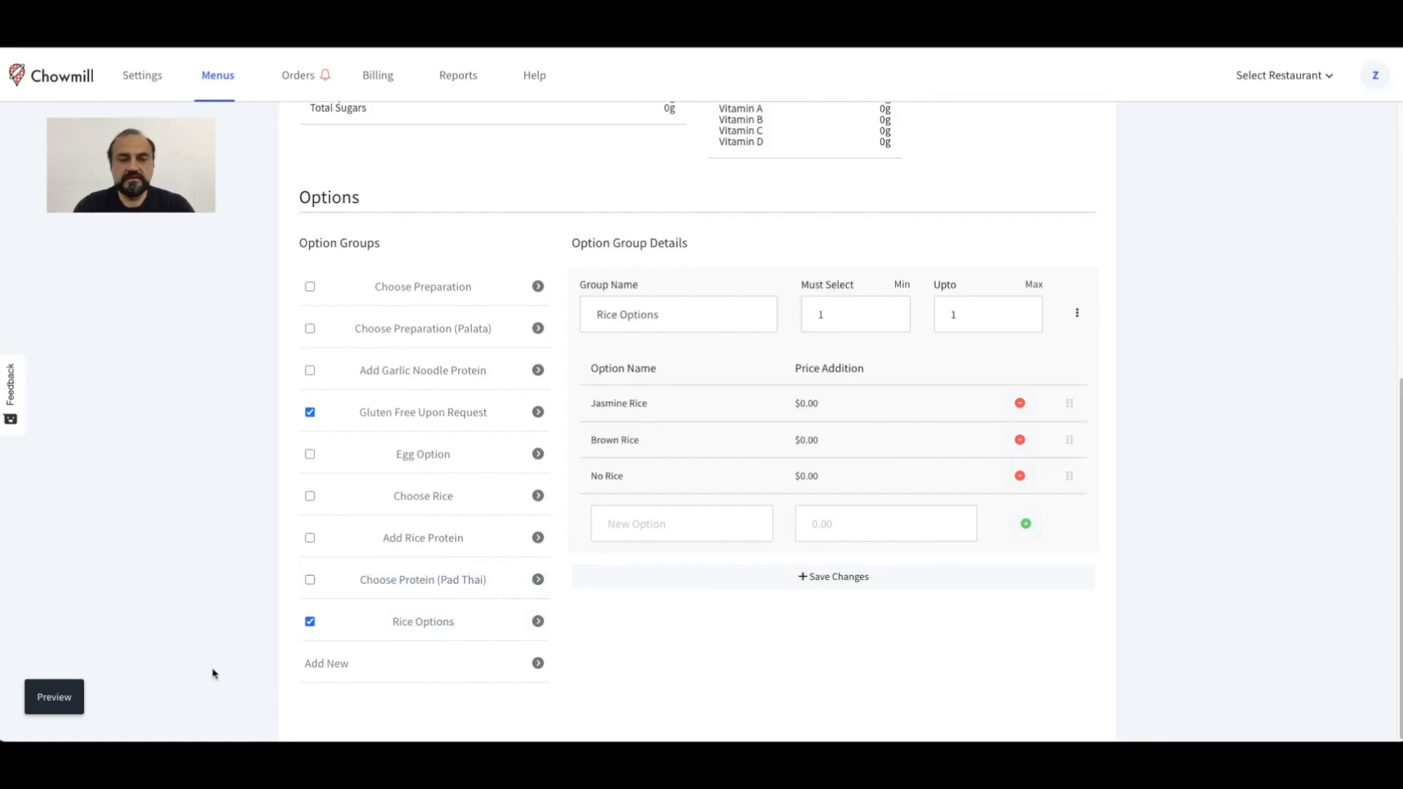
Preview the Basil & Dried Chili Beef item and check its title, description, and optional and required choices
{"action": "left_click", "coordinate": [56, 700]}
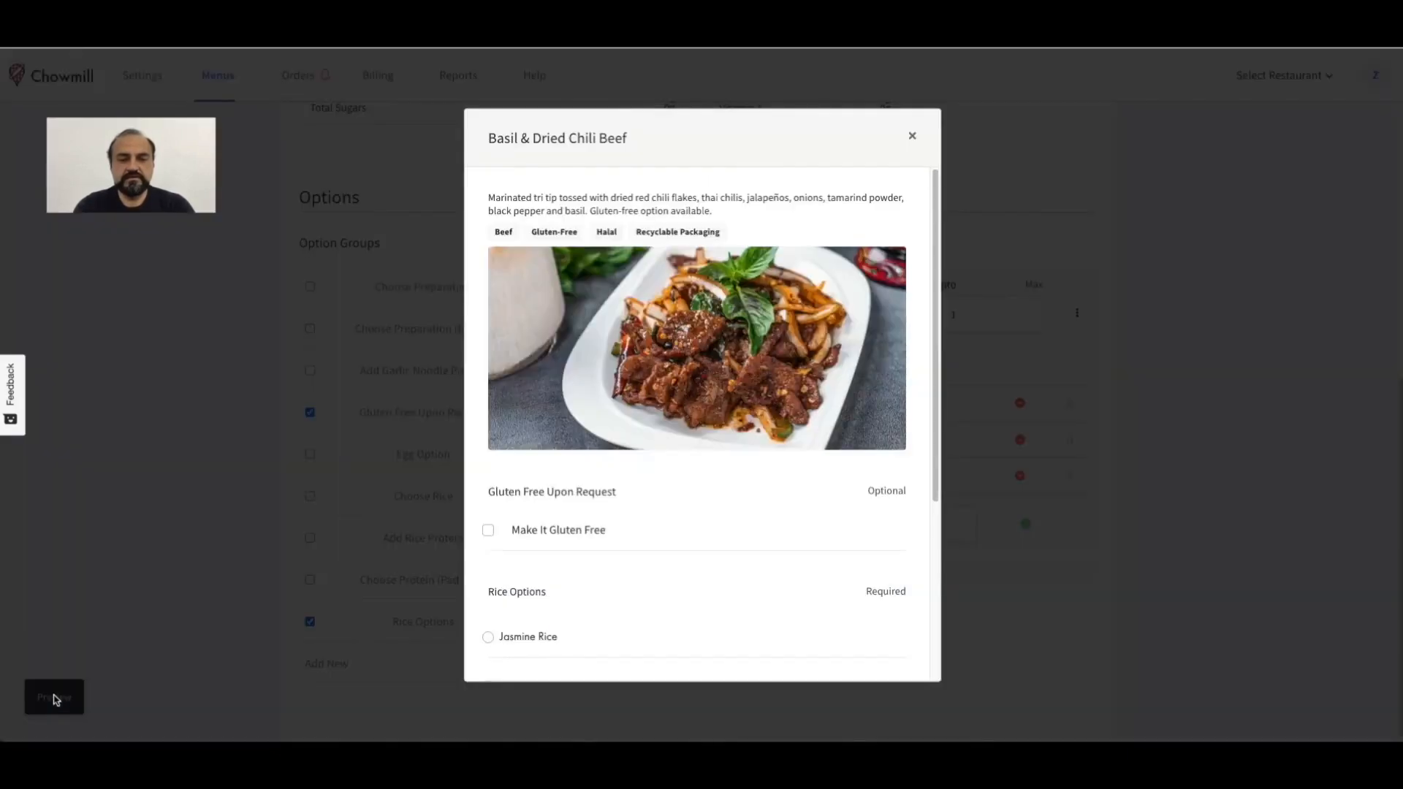
{"action": "double_click", "coordinate": [531, 135]}
{"action": "left_click_drag", "start_coordinate": [488, 140], "coordinate": [642, 138]}
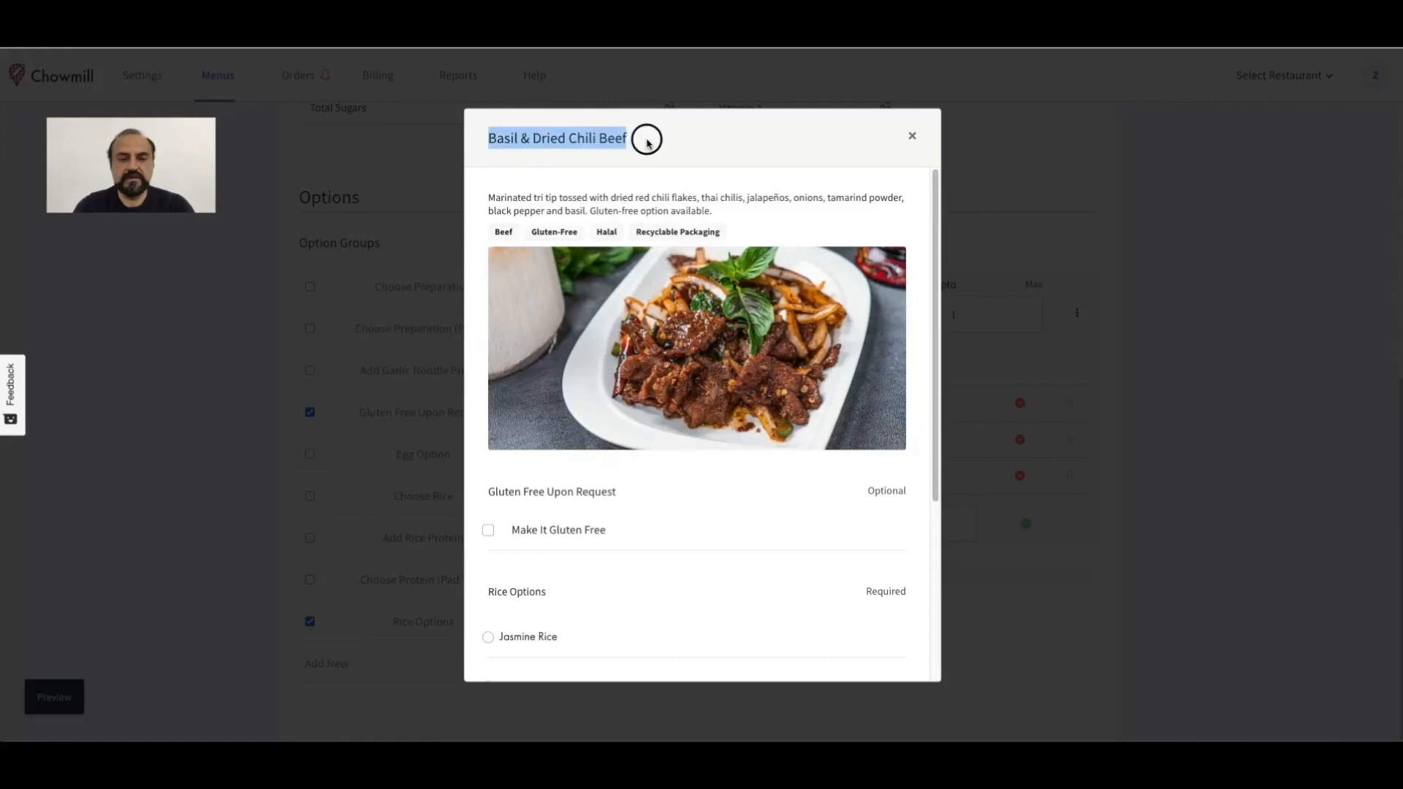
{"action": "left_click", "coordinate": [491, 205]}
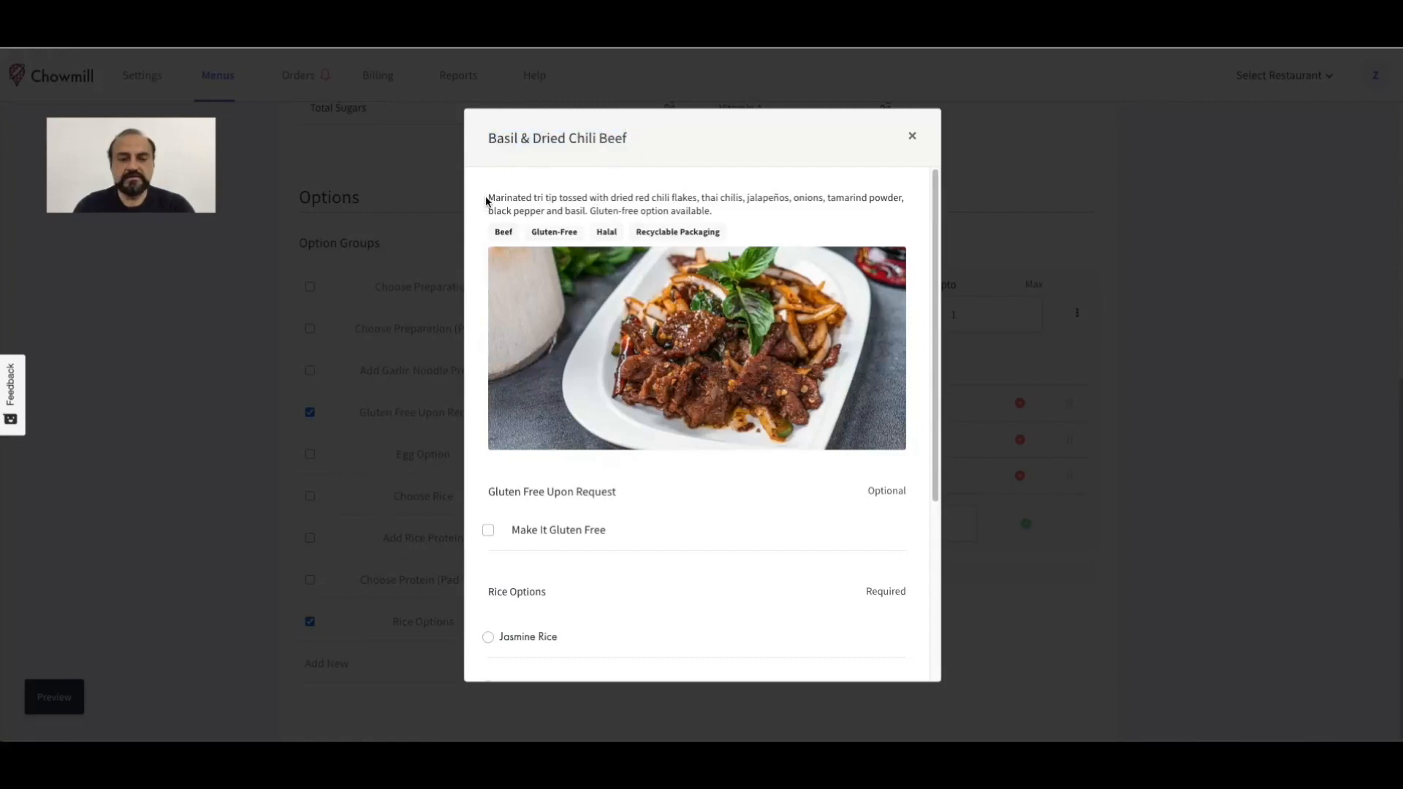
{"action": "scroll", "coordinate": [510, 508], "scroll_direction": "down", "scroll_amount": 4}
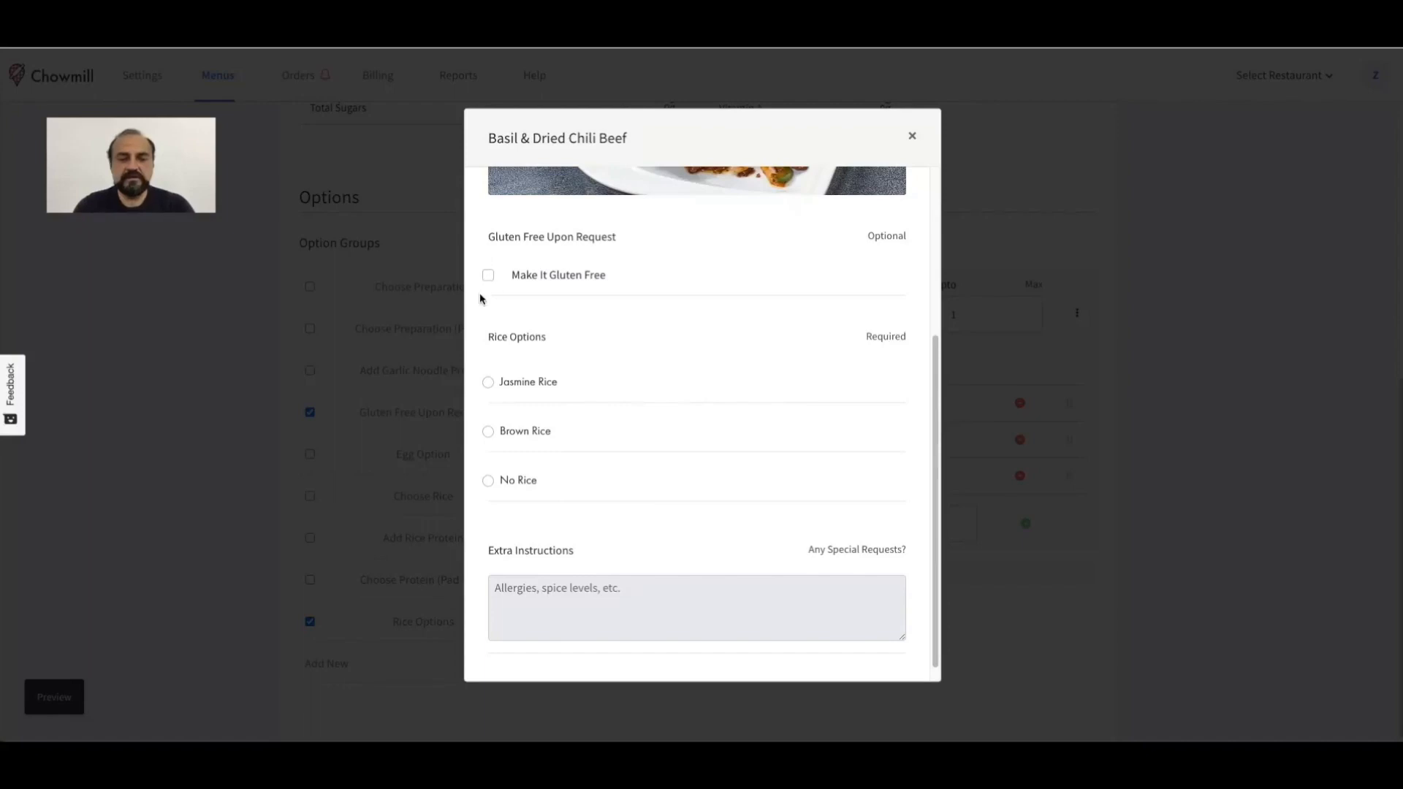
{"action": "double_click", "coordinate": [891, 235]}
{"action": "double_click", "coordinate": [889, 335]}
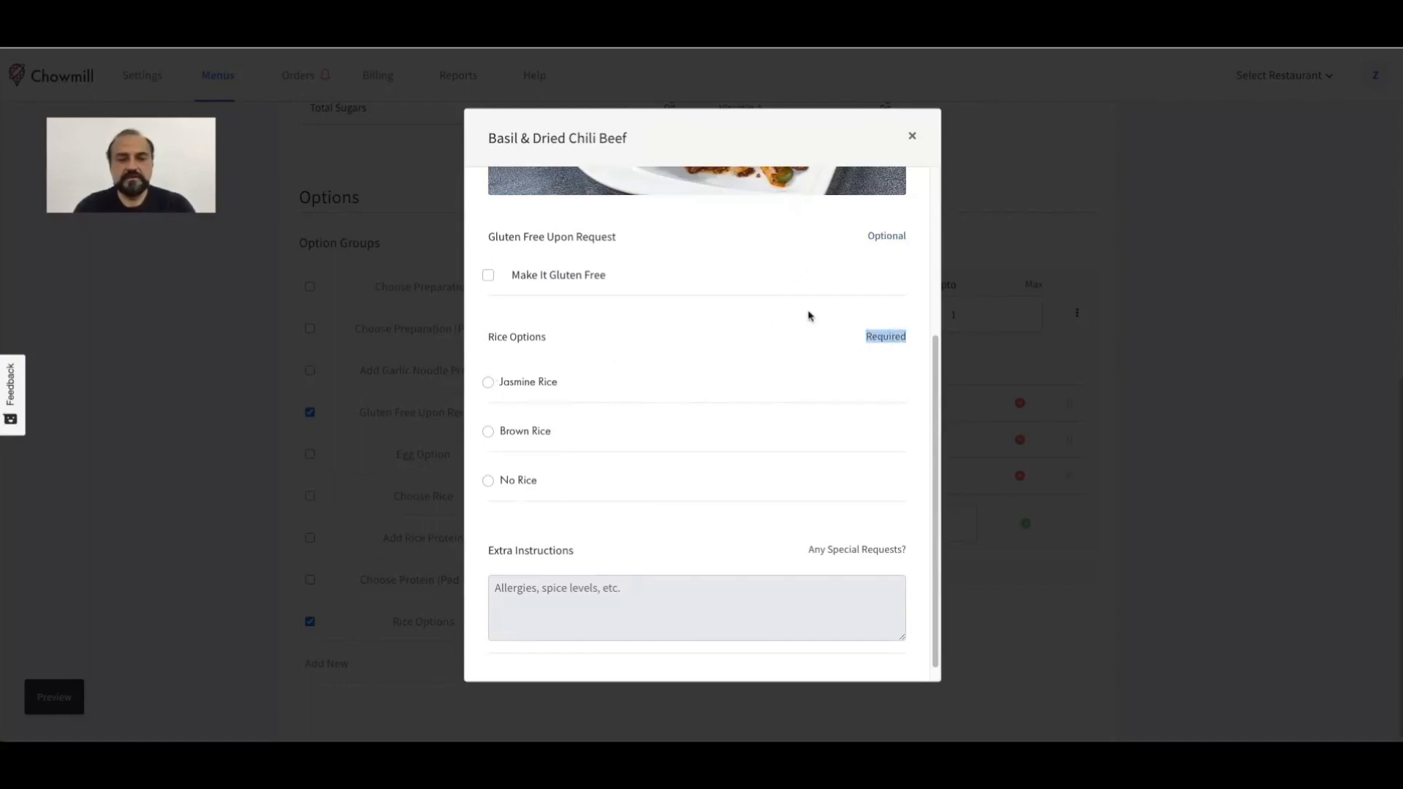
{"action": "scroll", "coordinate": [810, 321], "scroll_direction": "up", "scroll_amount": 4}
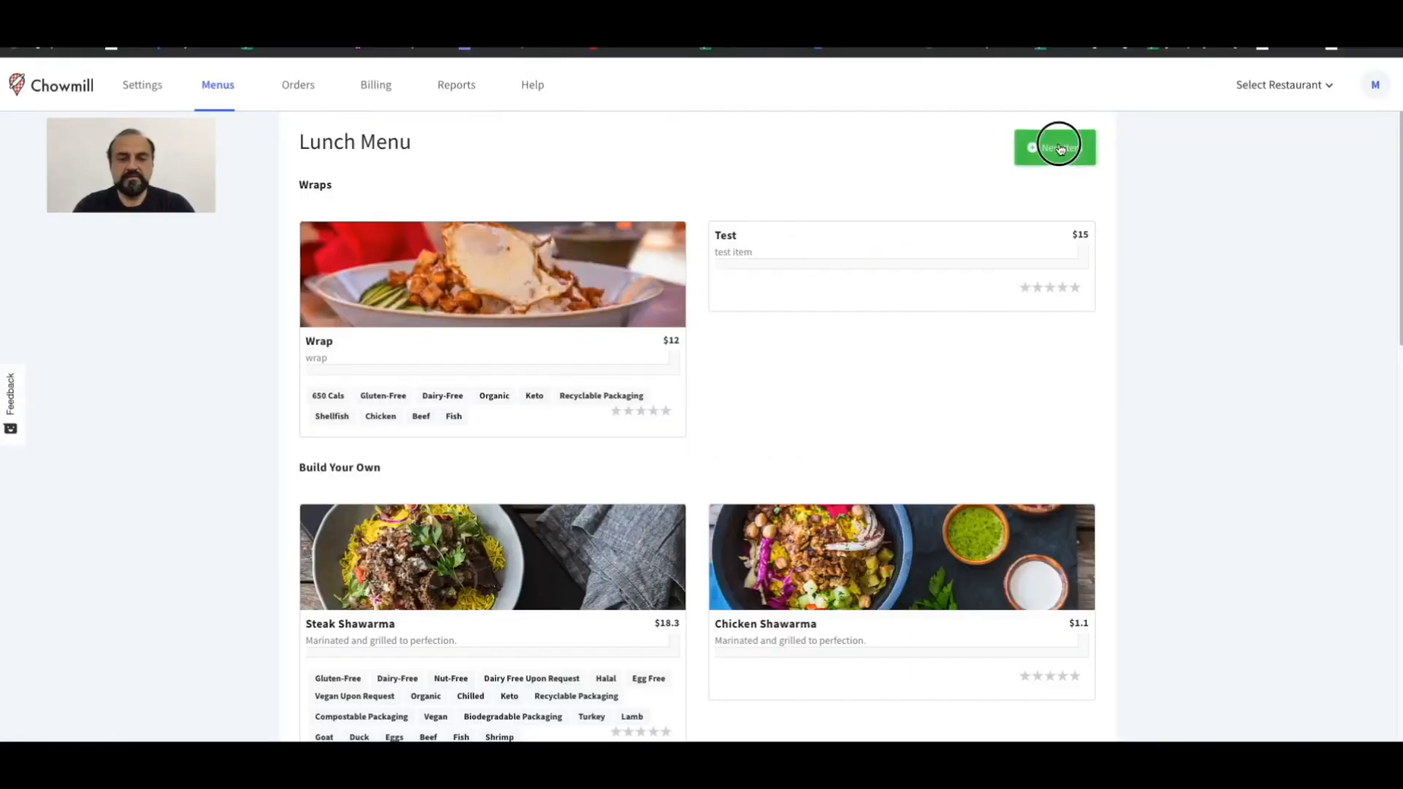
Create a new lunch menu item titled Burrito Bowl with price 15 and description "Burrito Bowl"
{"action": "left_click", "coordinate": [1059, 144]}
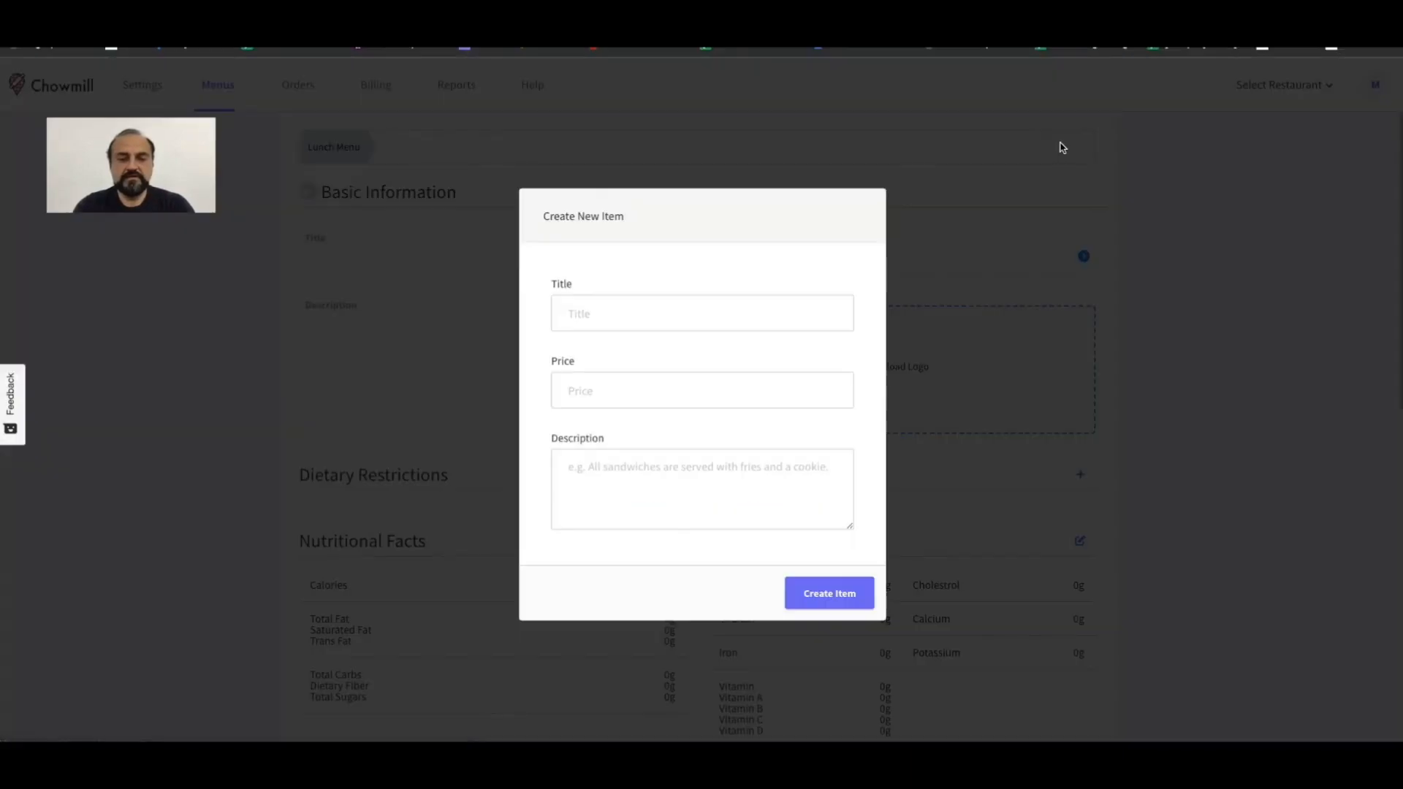
{"action": "left_click", "coordinate": [708, 321]}
{"action": "type", "text": "Burrito Bowl"}
{"action": "left_click", "coordinate": [691, 398]}
{"action": "type", "text": "15"}
{"action": "left_click", "coordinate": [685, 475]}
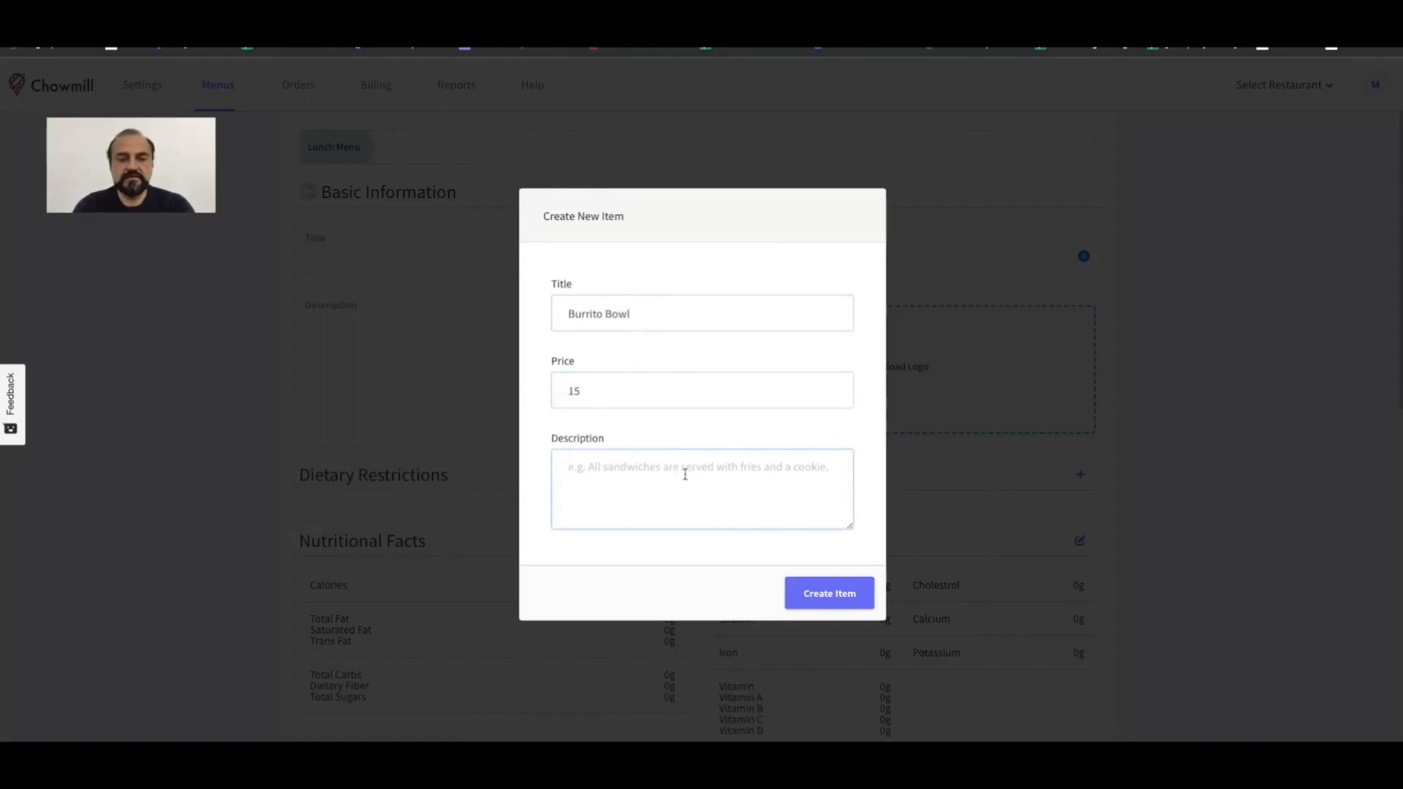
{"action": "type", "text": "Burrito Bowl"}
{"action": "left_click", "coordinate": [803, 602]}
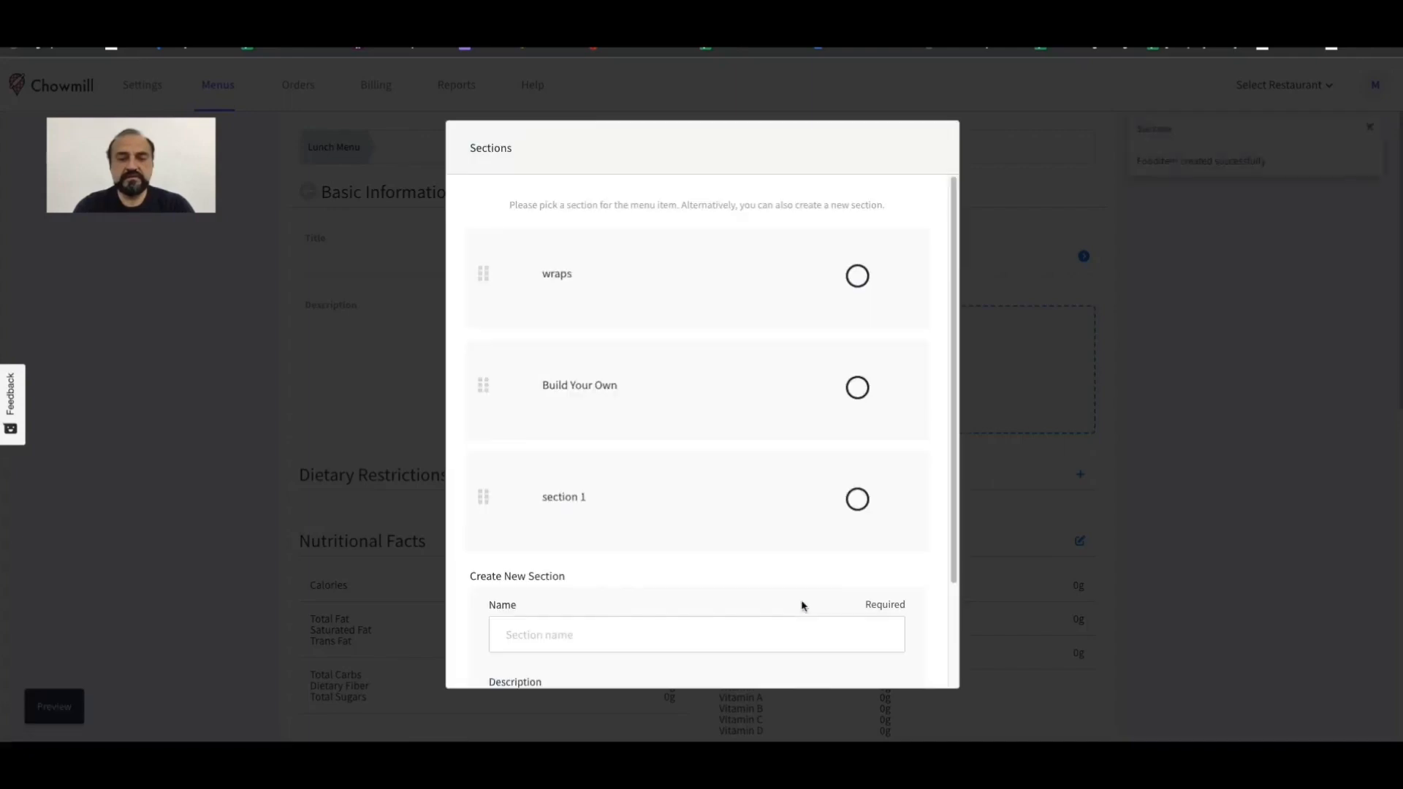
Add a new section named Bowls for the Burrito Bowl item, leaving the section description empty
{"action": "scroll", "coordinate": [734, 465], "scroll_direction": "down", "scroll_amount": 1}
{"action": "scroll", "coordinate": [671, 430], "scroll_direction": "down", "scroll_amount": 1}
{"action": "left_click", "coordinate": [603, 501]}
{"action": "type", "text": "Bowls"}
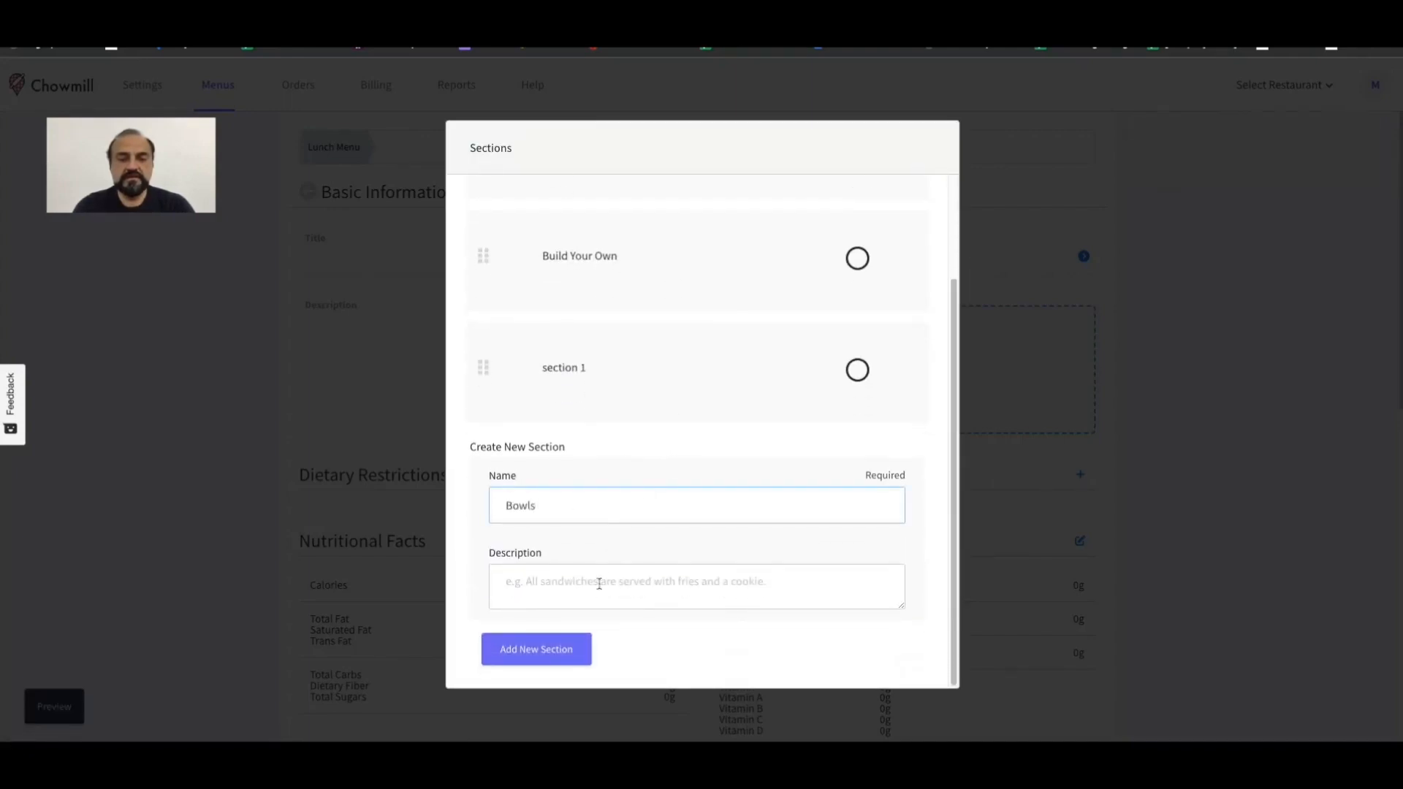
{"action": "left_click", "coordinate": [565, 647]}
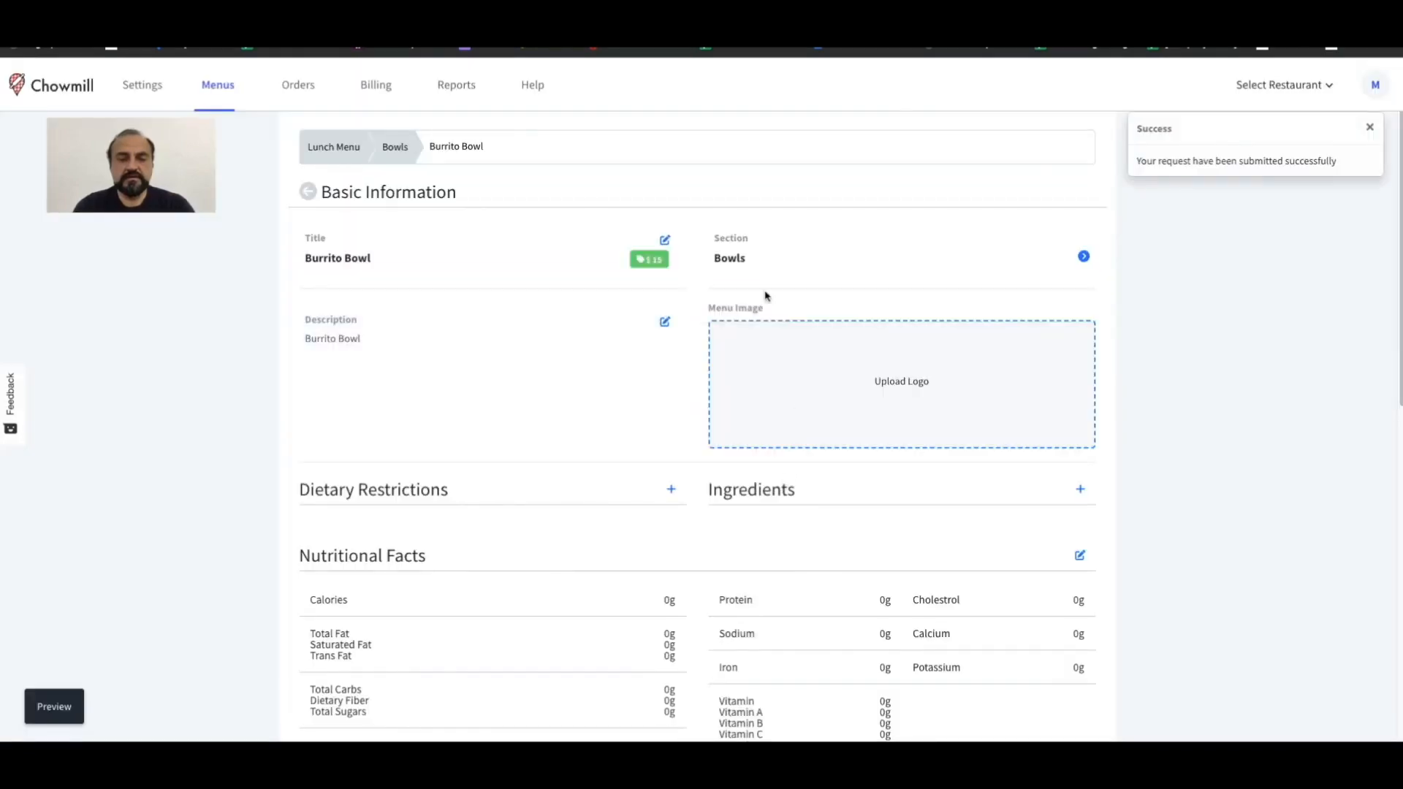
Upload the JPEG file from the roostandroast folder as the Burrito Bowl's menu image
{"action": "left_click", "coordinate": [777, 363]}
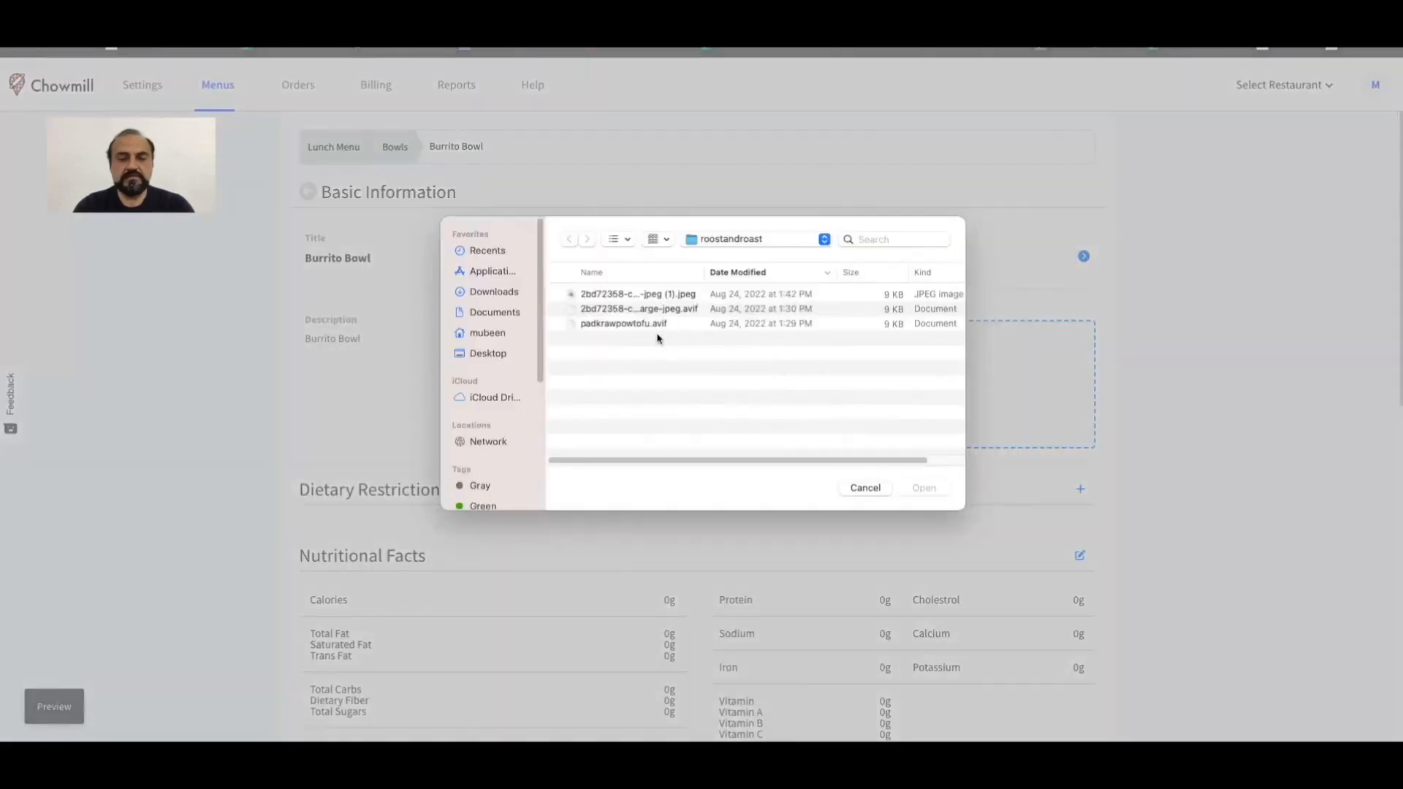
{"action": "double_click", "coordinate": [643, 294]}
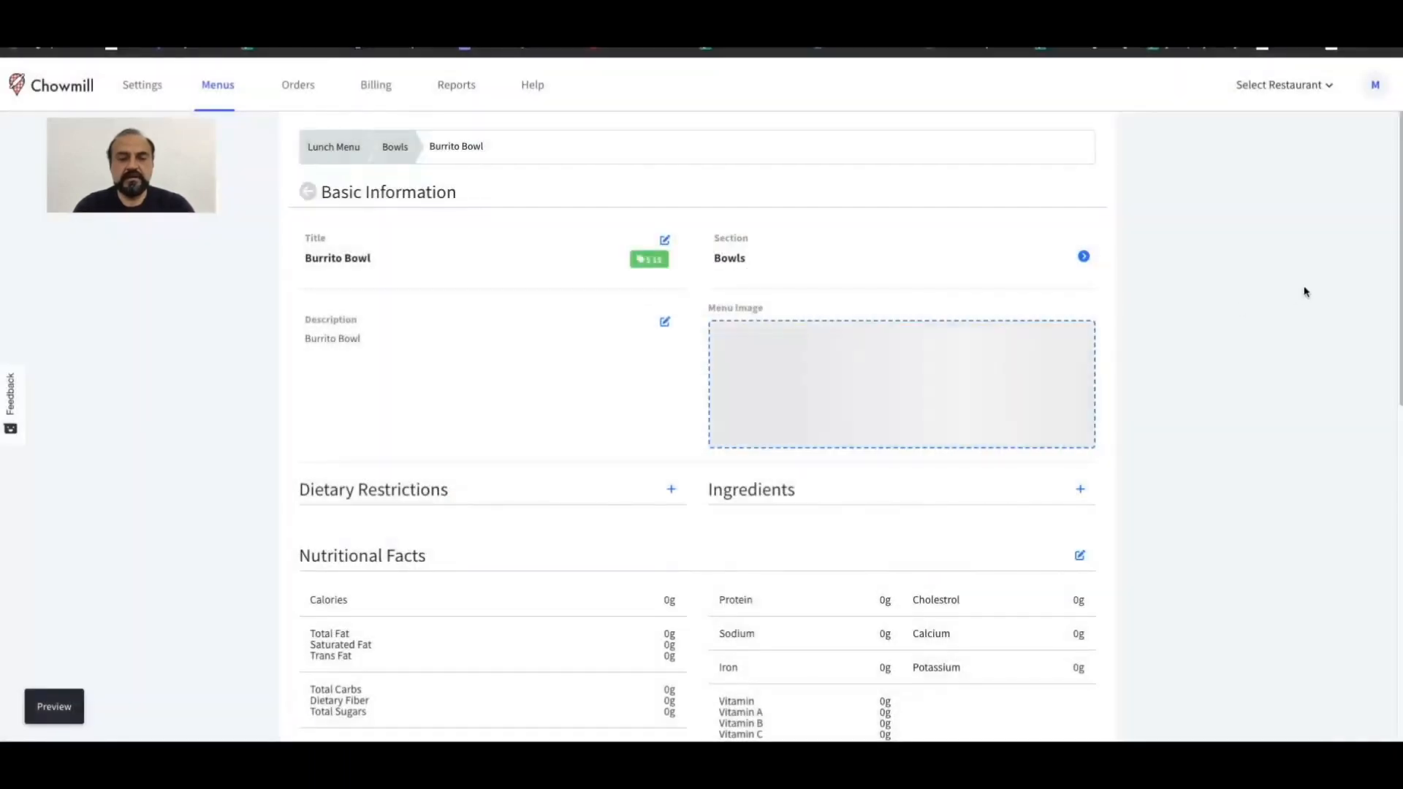
Tag the Burrito Bowl as Gluten-Free, Dairy-Free and Recyclable Packaging with Chicken, Beef and Fish as ingredients, and save
{"action": "scroll", "coordinate": [874, 381], "scroll_direction": "down", "scroll_amount": 1}
{"action": "scroll", "coordinate": [873, 382], "scroll_direction": "down", "scroll_amount": 5}
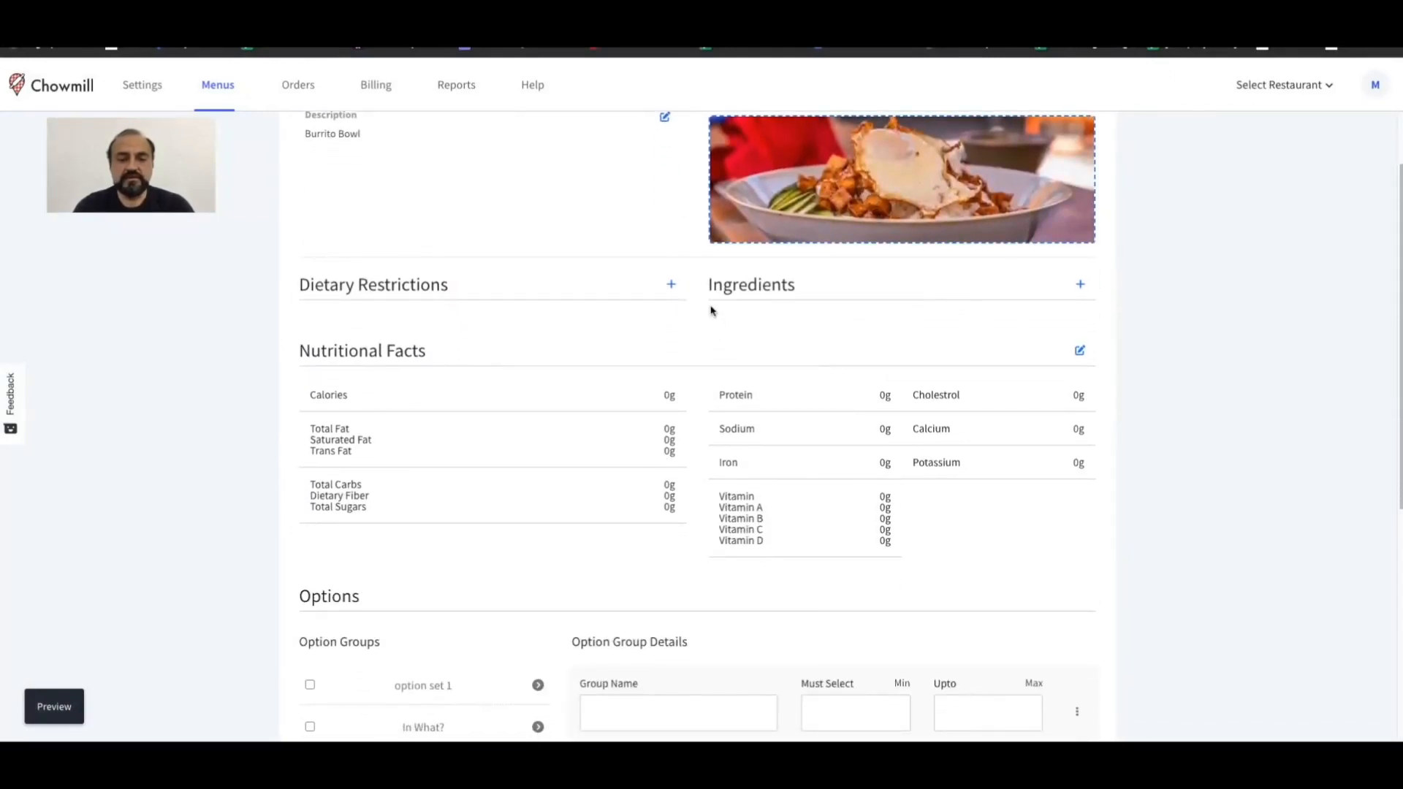
{"action": "left_click", "coordinate": [671, 284]}
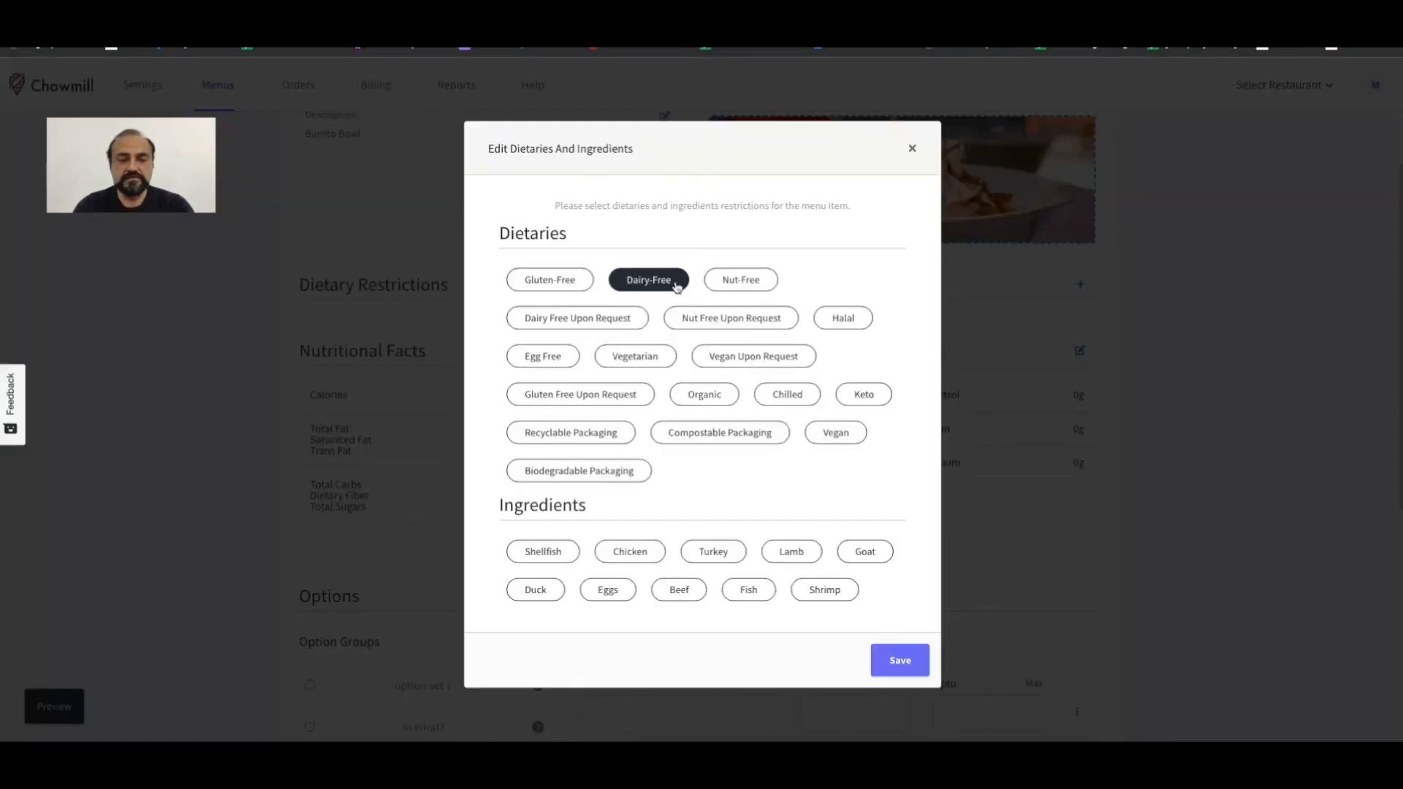
{"action": "left_click", "coordinate": [577, 282]}
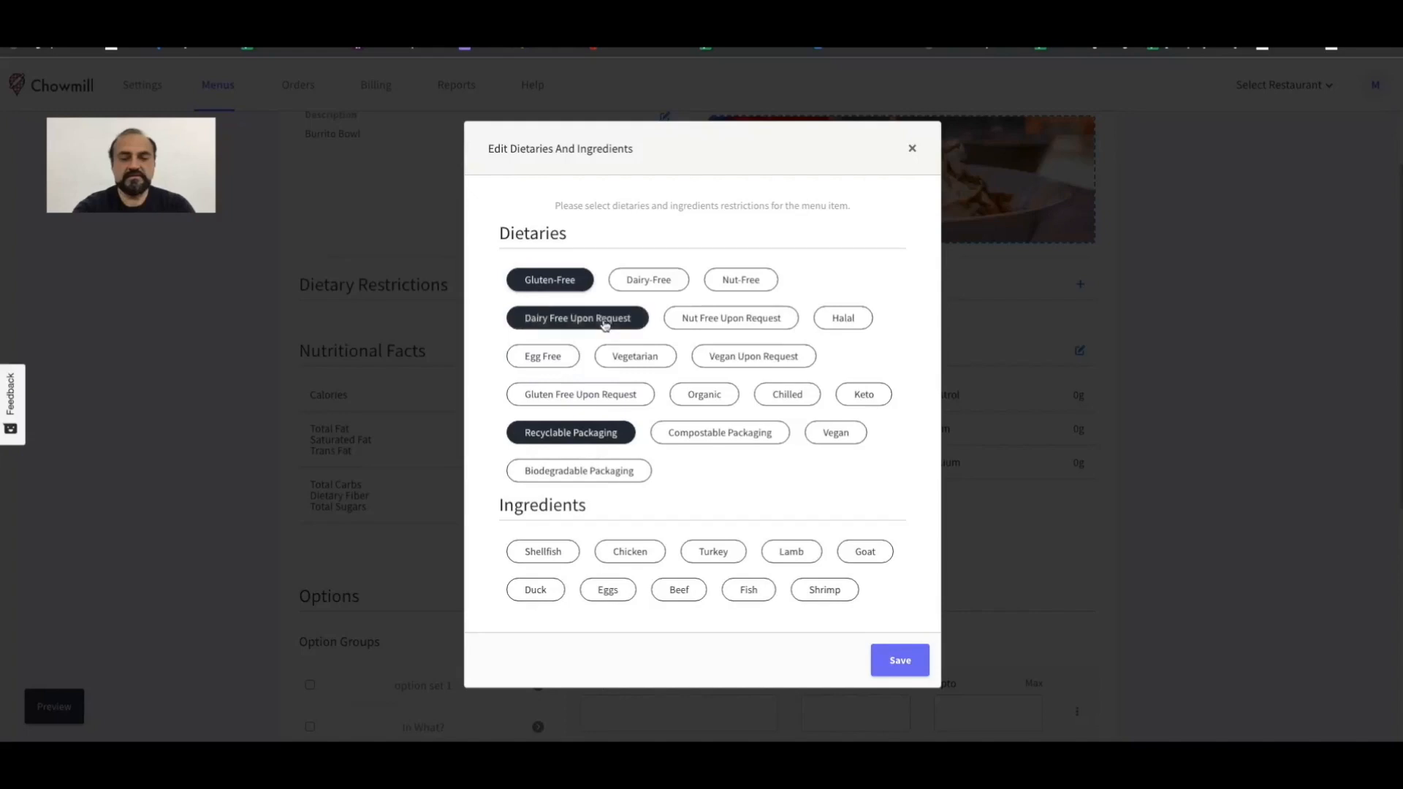
{"action": "left_click", "coordinate": [663, 282]}
{"action": "left_click", "coordinate": [646, 557]}
{"action": "left_click", "coordinate": [696, 591]}
{"action": "left_click", "coordinate": [748, 590]}
{"action": "left_click", "coordinate": [900, 660]}
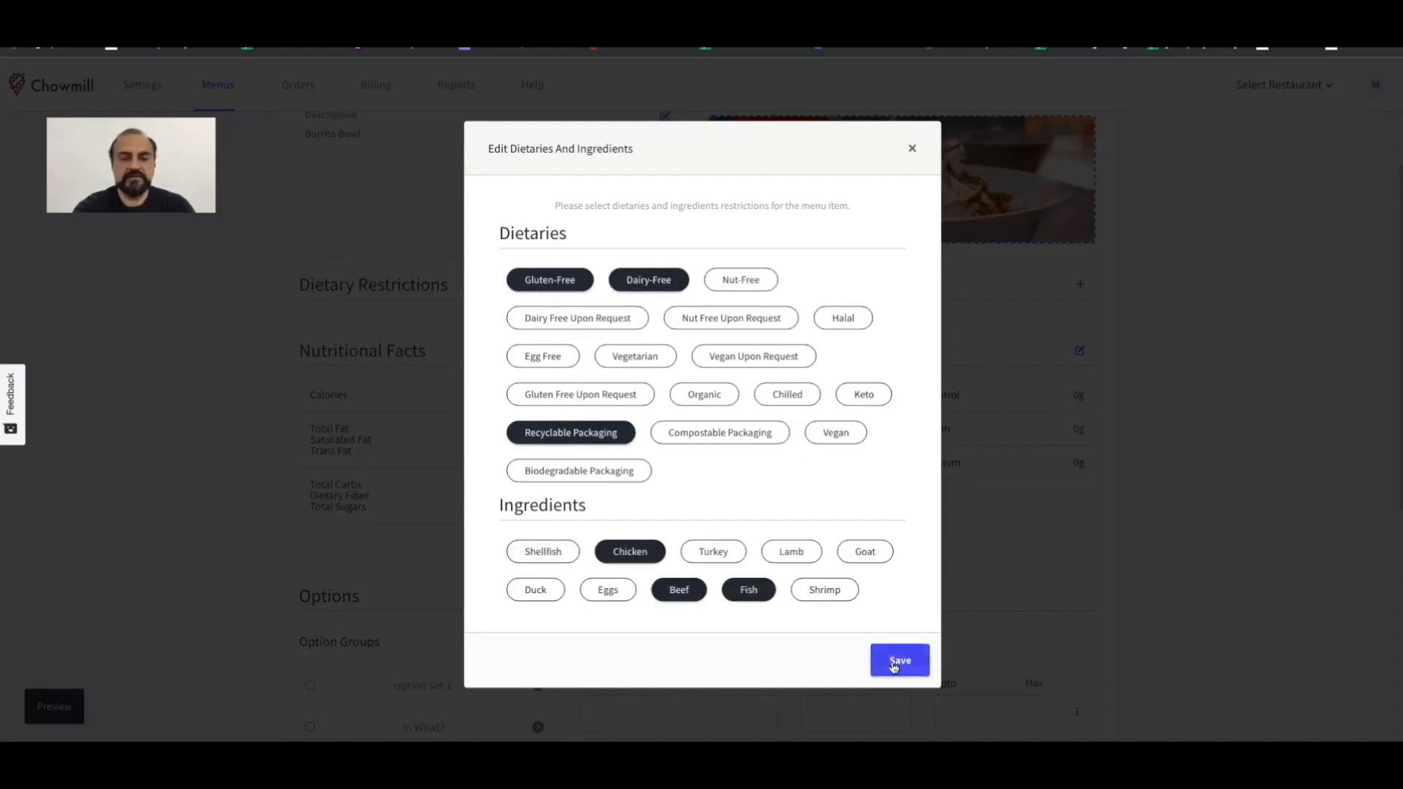
Set the Burrito Bowl's calories to 750 in its nutritional facts and save them
{"action": "scroll", "coordinate": [957, 328], "scroll_direction": "down", "scroll_amount": 4}
{"action": "scroll", "coordinate": [1124, 266], "scroll_direction": "up", "scroll_amount": 2}
{"action": "left_click", "coordinate": [1080, 235]}
{"action": "left_click", "coordinate": [867, 198]}
{"action": "type", "text": "750"}
{"action": "scroll", "coordinate": [800, 243], "scroll_direction": "down", "scroll_amount": 5}
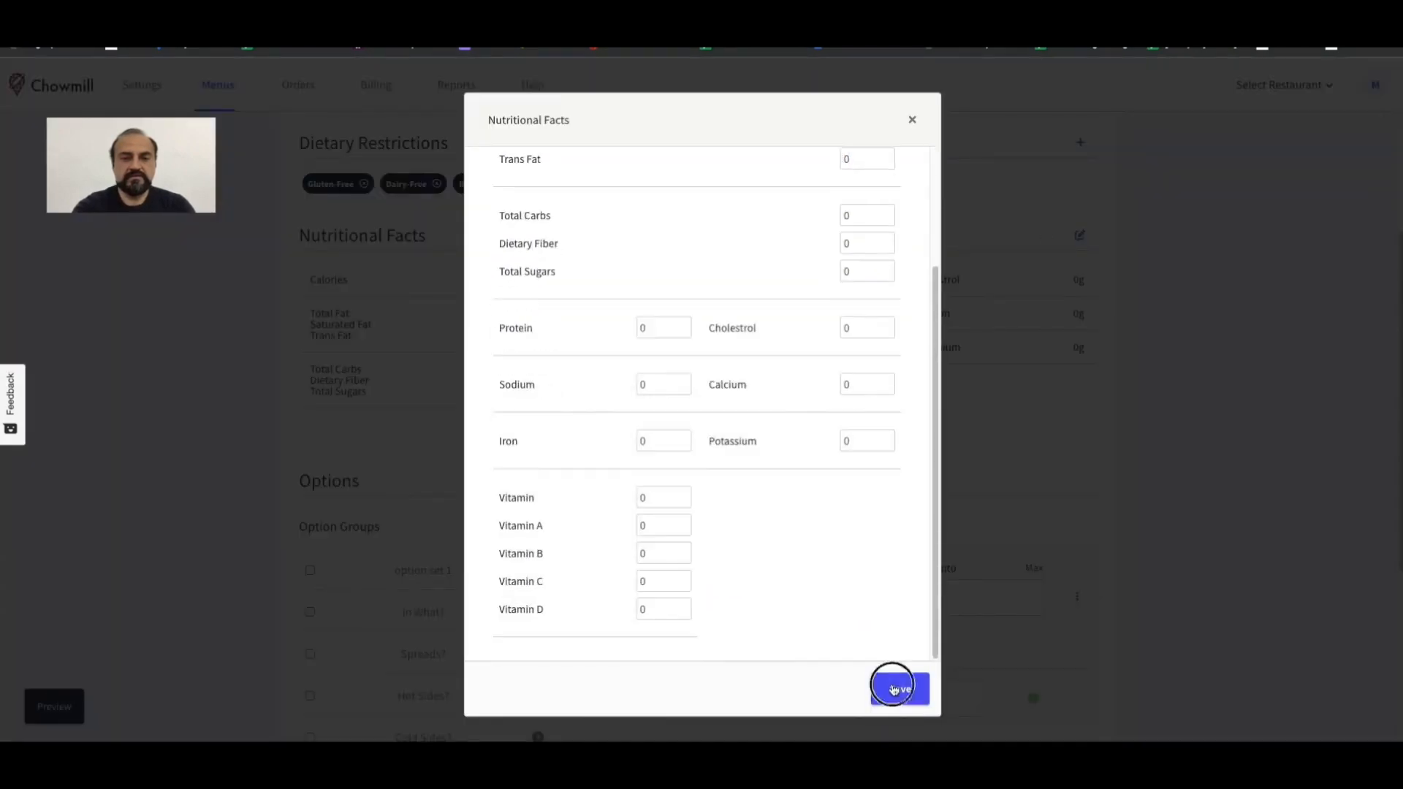
{"action": "left_click", "coordinate": [900, 689]}
Assign the existing option groups base and protein options to the Burrito Bowl
{"action": "scroll", "coordinate": [967, 485], "scroll_direction": "down", "scroll_amount": 5}
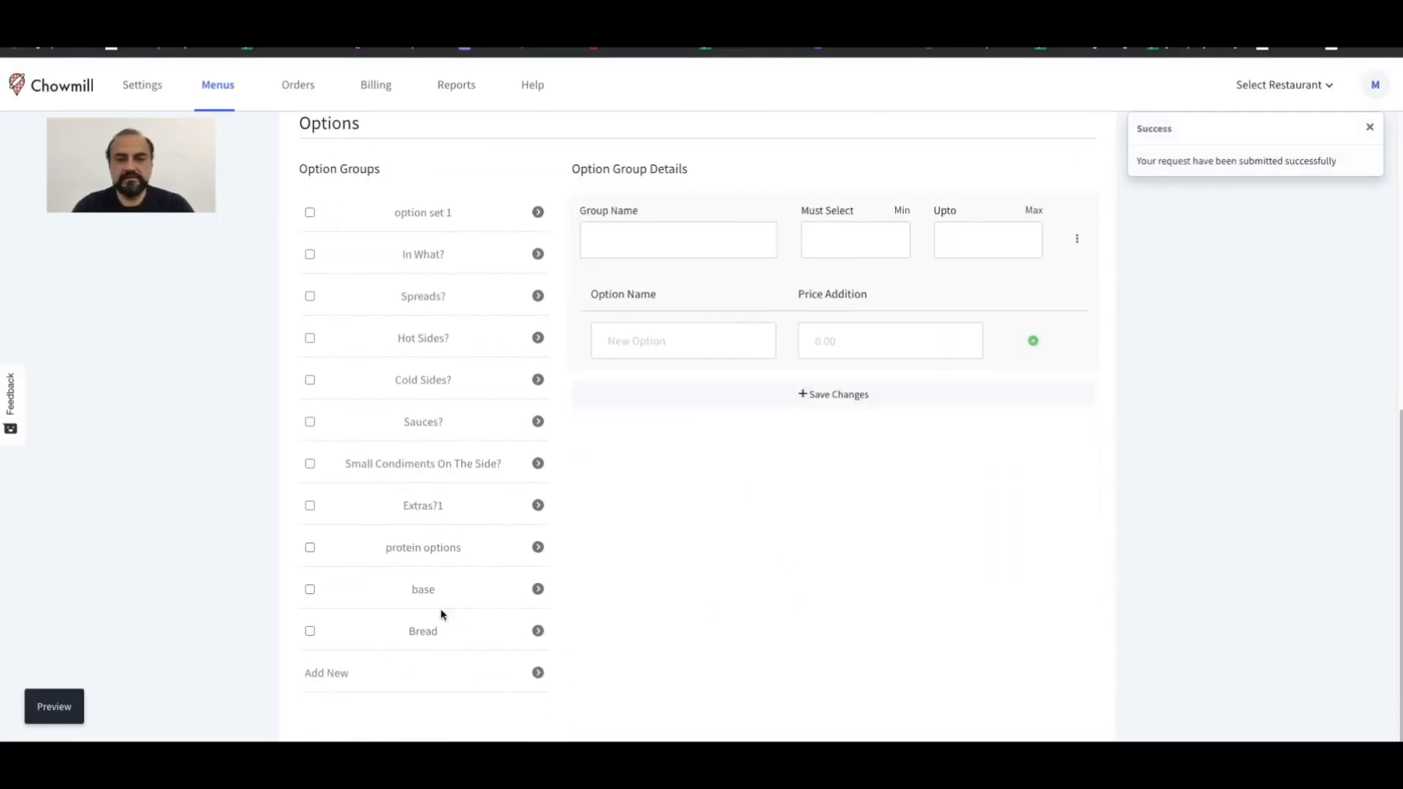
{"action": "left_click", "coordinate": [358, 593]}
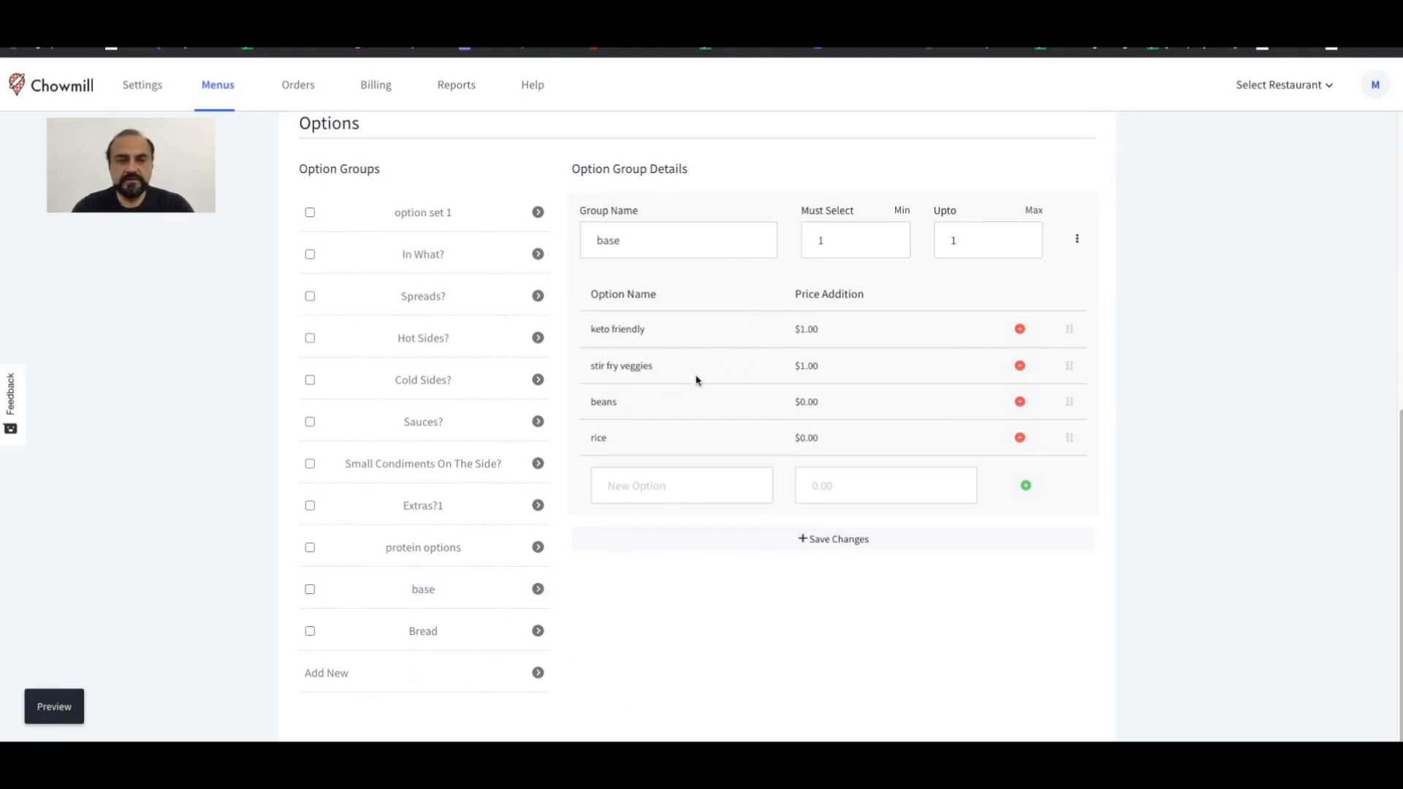
{"action": "left_click", "coordinate": [310, 589]}
{"action": "left_click", "coordinate": [501, 548]}
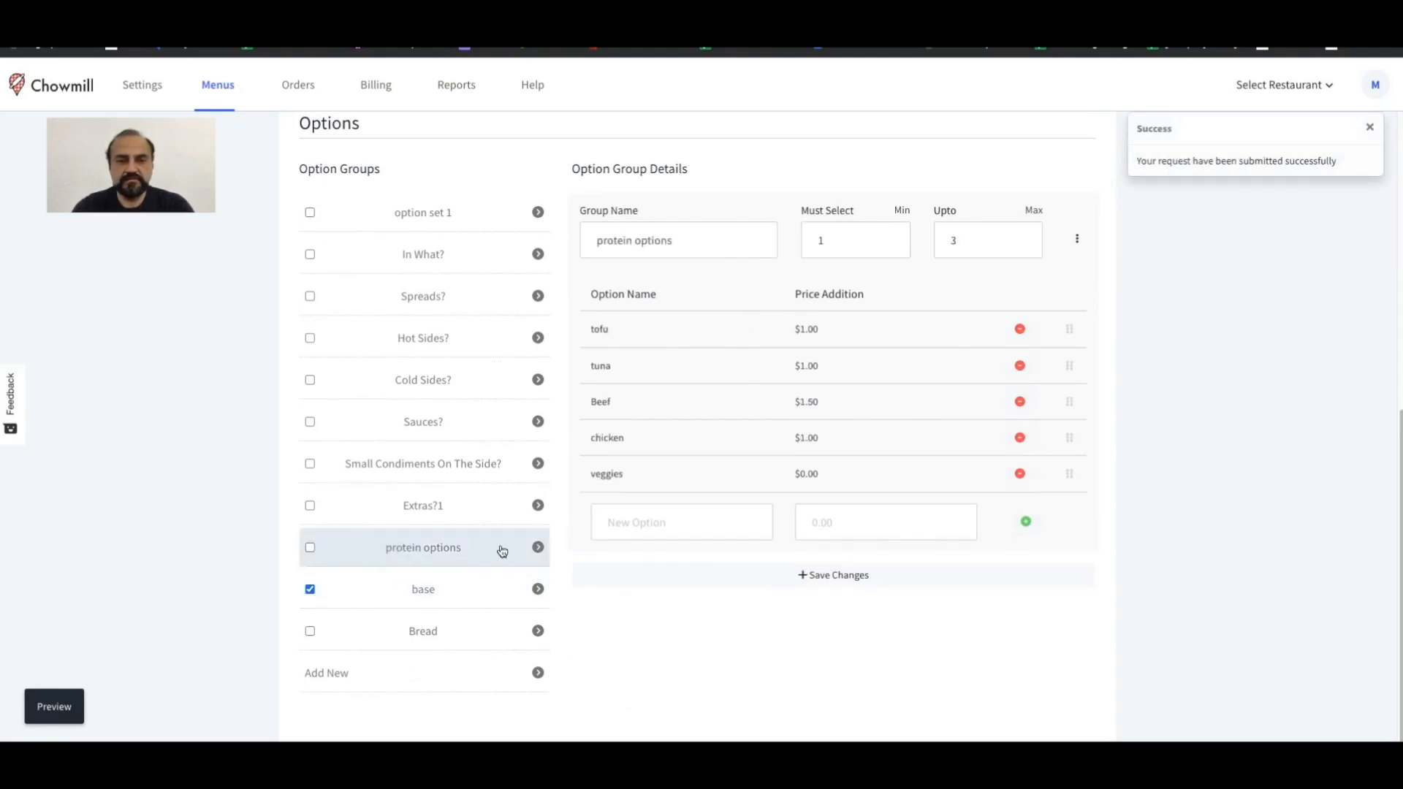
{"action": "left_click", "coordinate": [310, 548]}
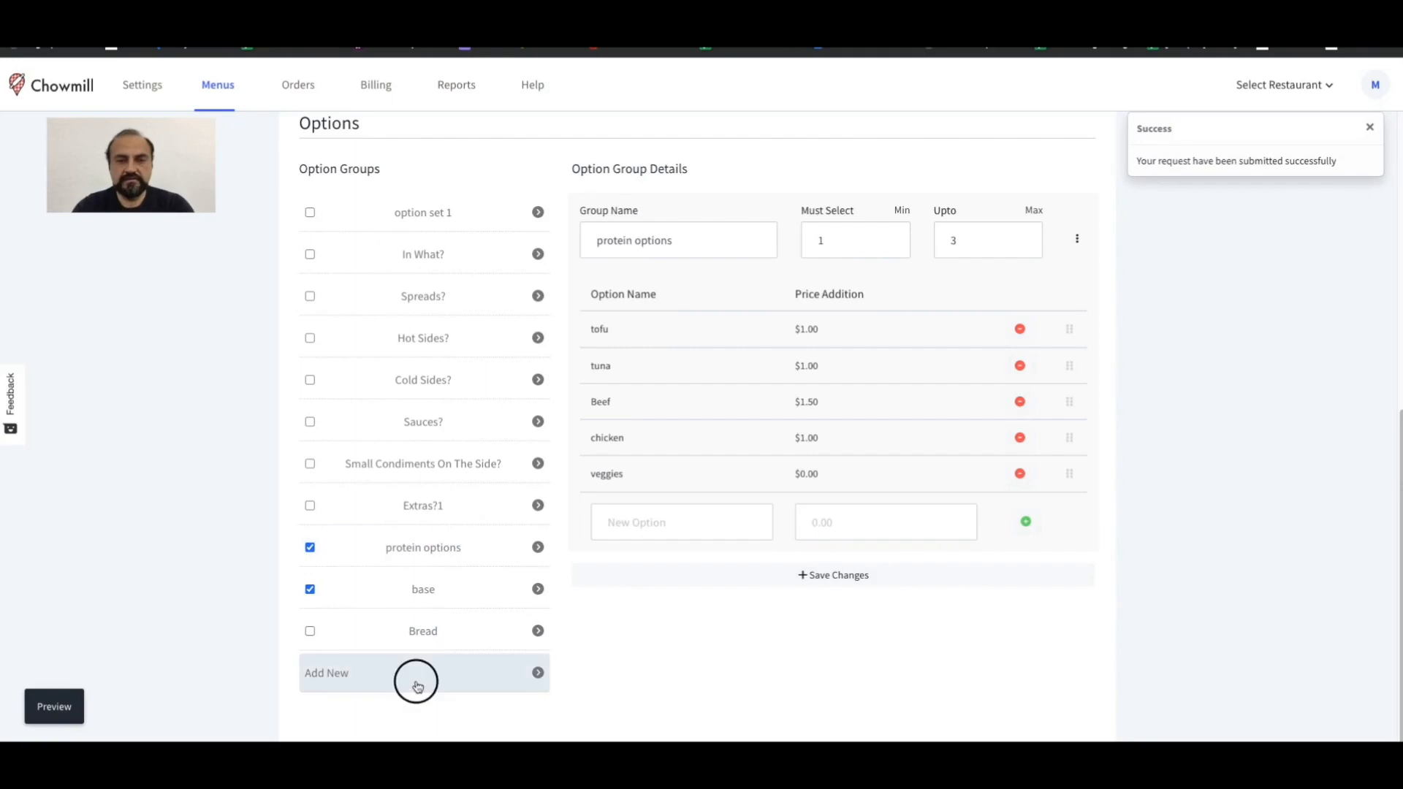
Start a new option group named sides with a minimum selection of 1 and a maximum of 2
{"action": "left_click", "coordinate": [413, 676]}
{"action": "left_click", "coordinate": [680, 245]}
{"action": "type", "text": "Ik"}
{"action": "key", "text": "BackSpace"}
{"action": "key", "text": "BackSpace"}
{"action": "type", "text": "sides"}
{"action": "left_click", "coordinate": [833, 240]}
{"action": "left_click", "coordinate": [972, 240]}
{"action": "type", "text": "2"}
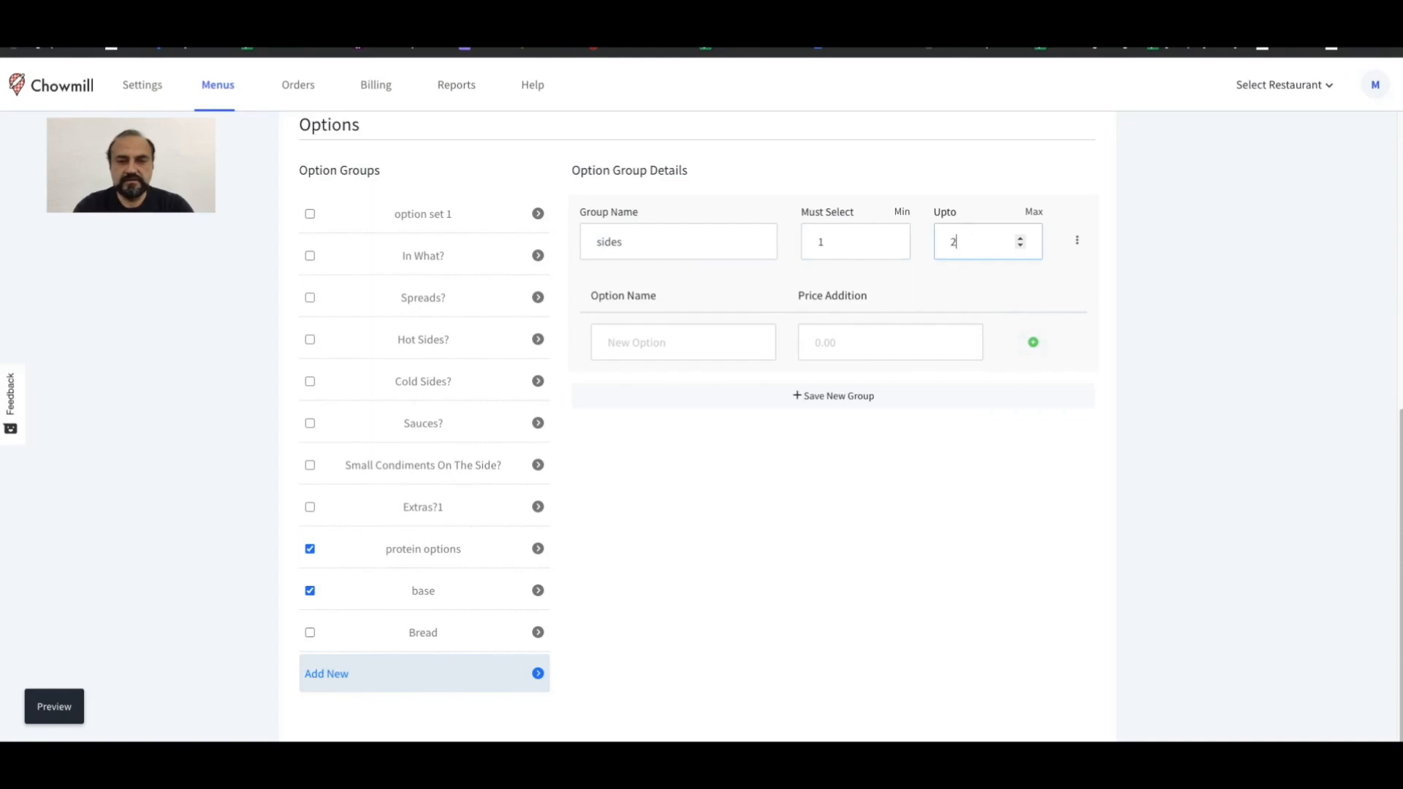
Add Beans with a price addition of 1 and Veggies as options in the sides group
{"action": "left_click", "coordinate": [714, 337]}
{"action": "type", "text": "Beans"}
{"action": "left_click", "coordinate": [827, 345]}
{"action": "type", "text": "1"}
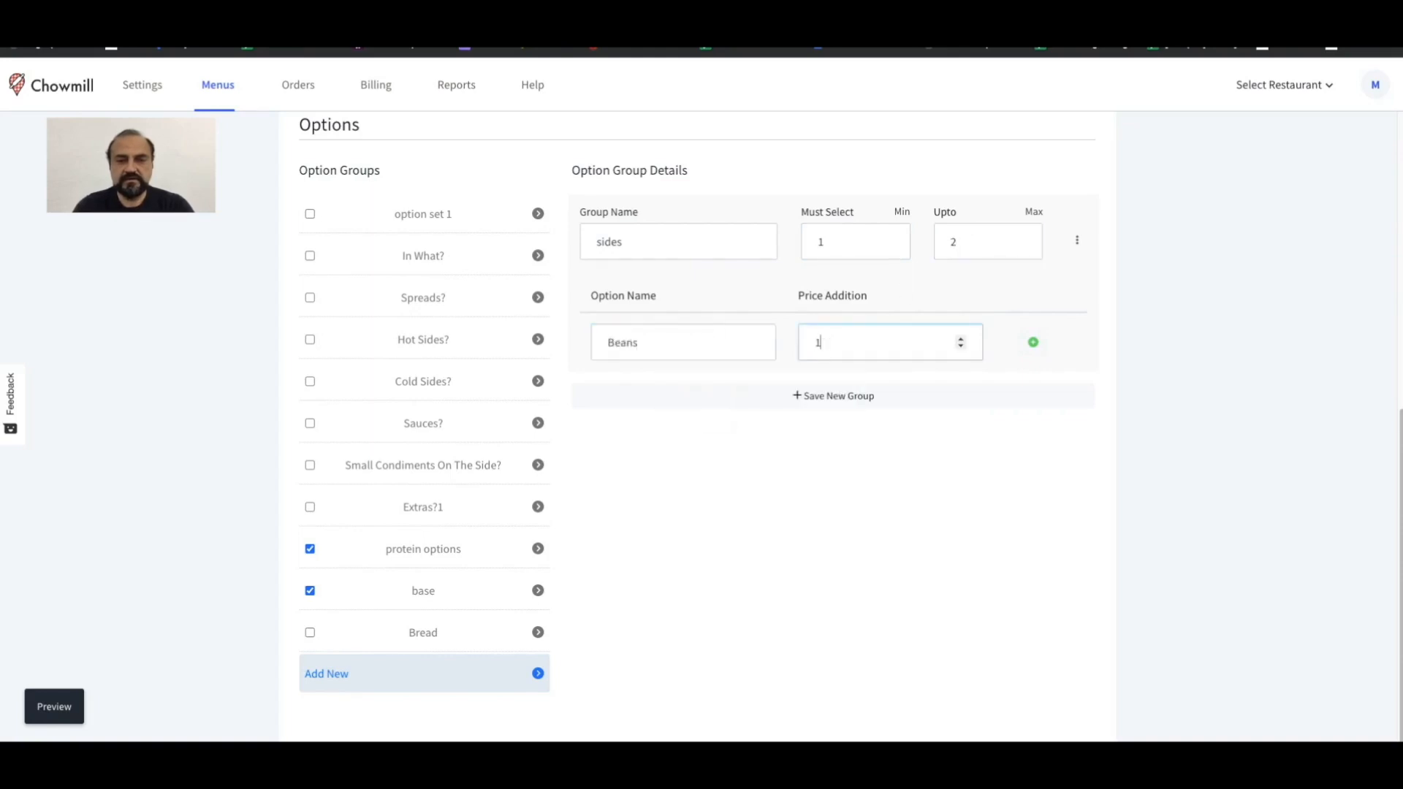
{"action": "key", "text": "Return"}
{"action": "left_click", "coordinate": [648, 380]}
{"action": "type", "text": "Veggies"}
{"action": "left_click", "coordinate": [812, 384]}
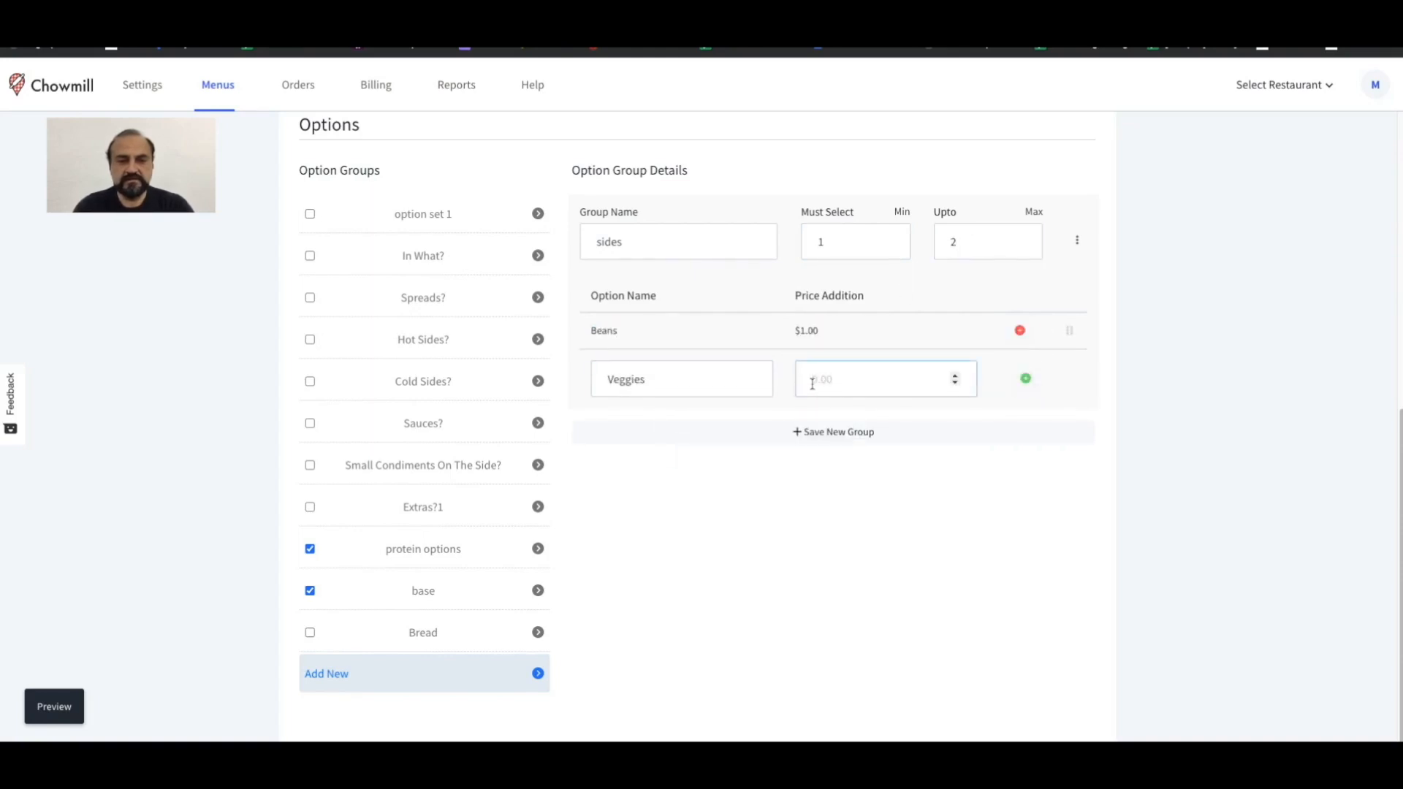
{"action": "key", "text": "Return"}
Add a Salad option with a price addition of 1.5 and save the new sides group
{"action": "left_click", "coordinate": [639, 415]}
{"action": "type", "text": "Salad"}
{"action": "left_click", "coordinate": [837, 410]}
{"action": "type", "text": "1.5"}
{"action": "key", "text": "Return"}
{"action": "left_click", "coordinate": [829, 513]}
Reopen the Burrito Bowl item from its menu and go to its option groups
{"action": "mouse_move", "coordinate": [218, 85]}
{"action": "left_click", "coordinate": [223, 125]}
{"action": "left_click", "coordinate": [455, 364]}
{"action": "scroll", "coordinate": [455, 364], "scroll_direction": "down", "scroll_amount": 10}
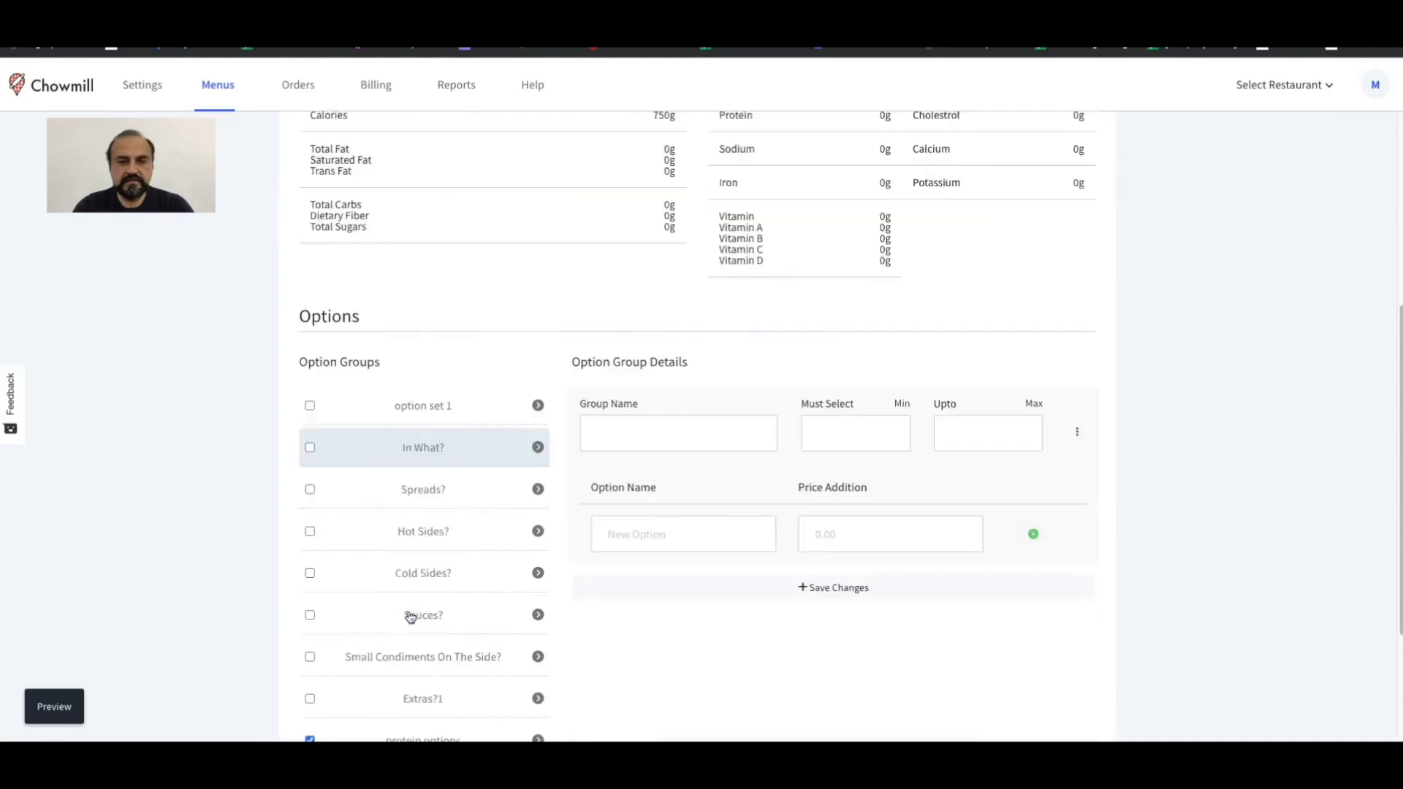
Preview the Burrito Bowl as a customer would see it, review its details and choices, and close the preview
{"action": "left_click", "coordinate": [55, 706]}
{"action": "scroll", "coordinate": [731, 256], "scroll_direction": "down", "scroll_amount": 5}
{"action": "scroll", "coordinate": [717, 329], "scroll_direction": "up", "scroll_amount": 3}
{"action": "scroll", "coordinate": [716, 332], "scroll_direction": "down", "scroll_amount": 6}
{"action": "left_click", "coordinate": [912, 145]}
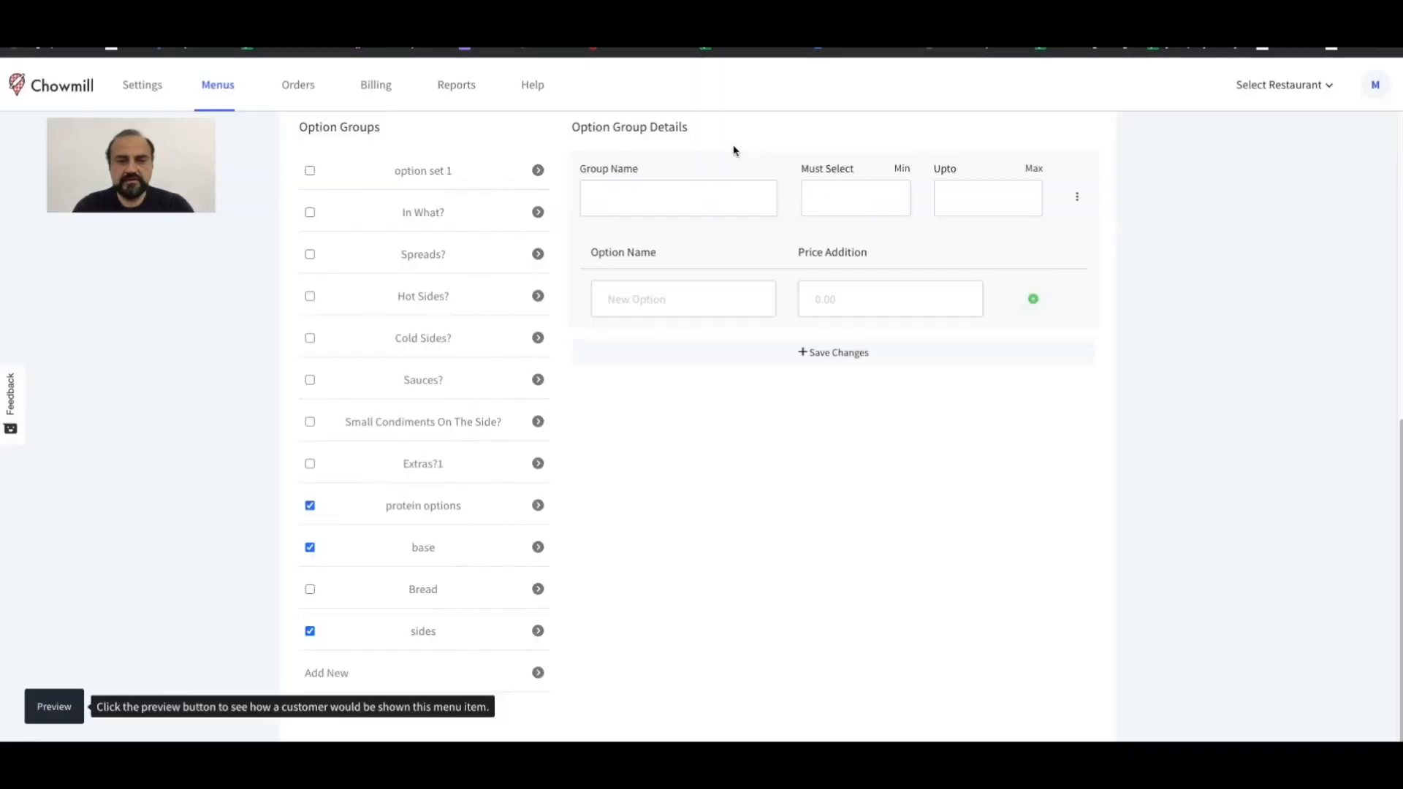
{"action": "scroll", "coordinate": [698, 423], "scroll_direction": "up", "scroll_amount": 10}
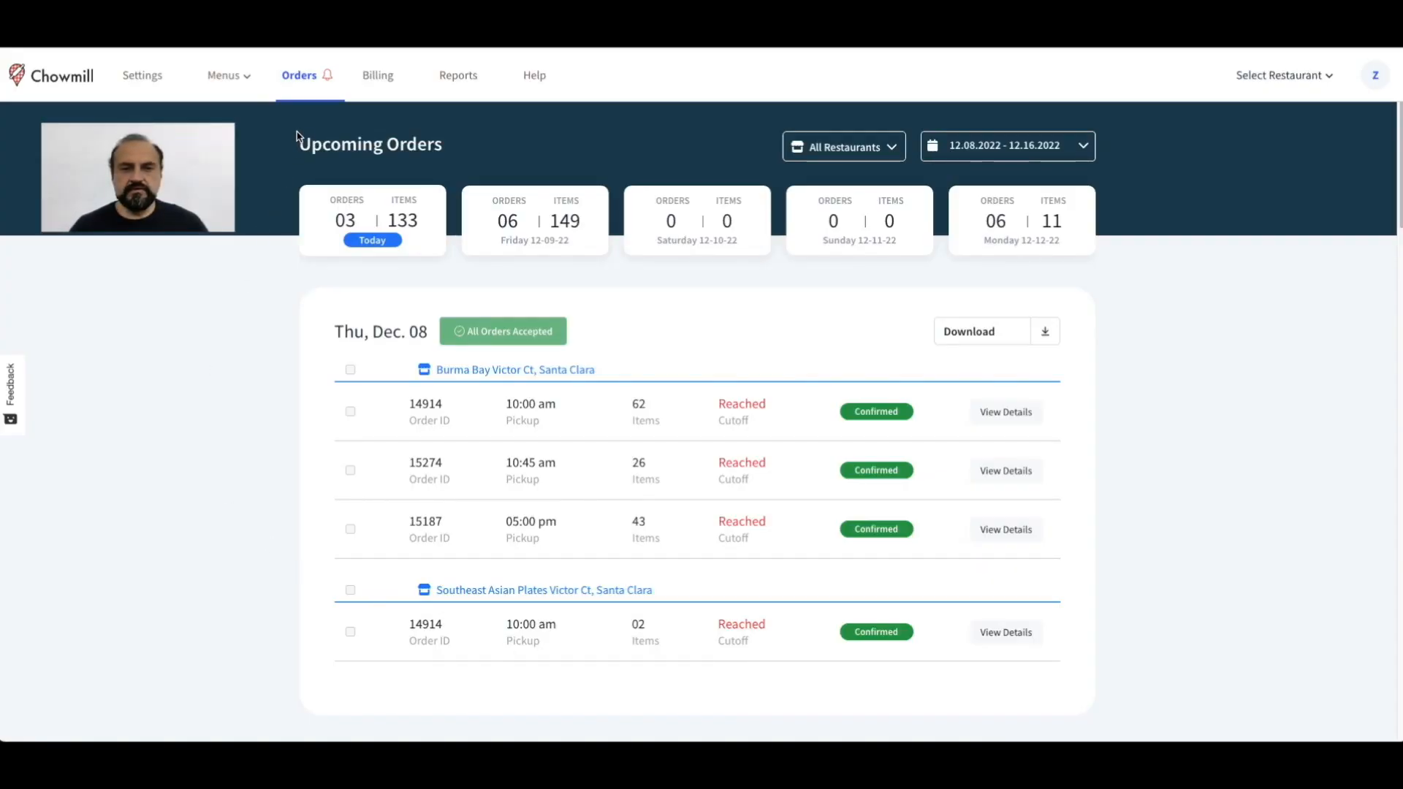
Show the upcoming orders and look over the restaurant filter and date range choices without changing them
{"action": "left_click", "coordinate": [302, 79]}
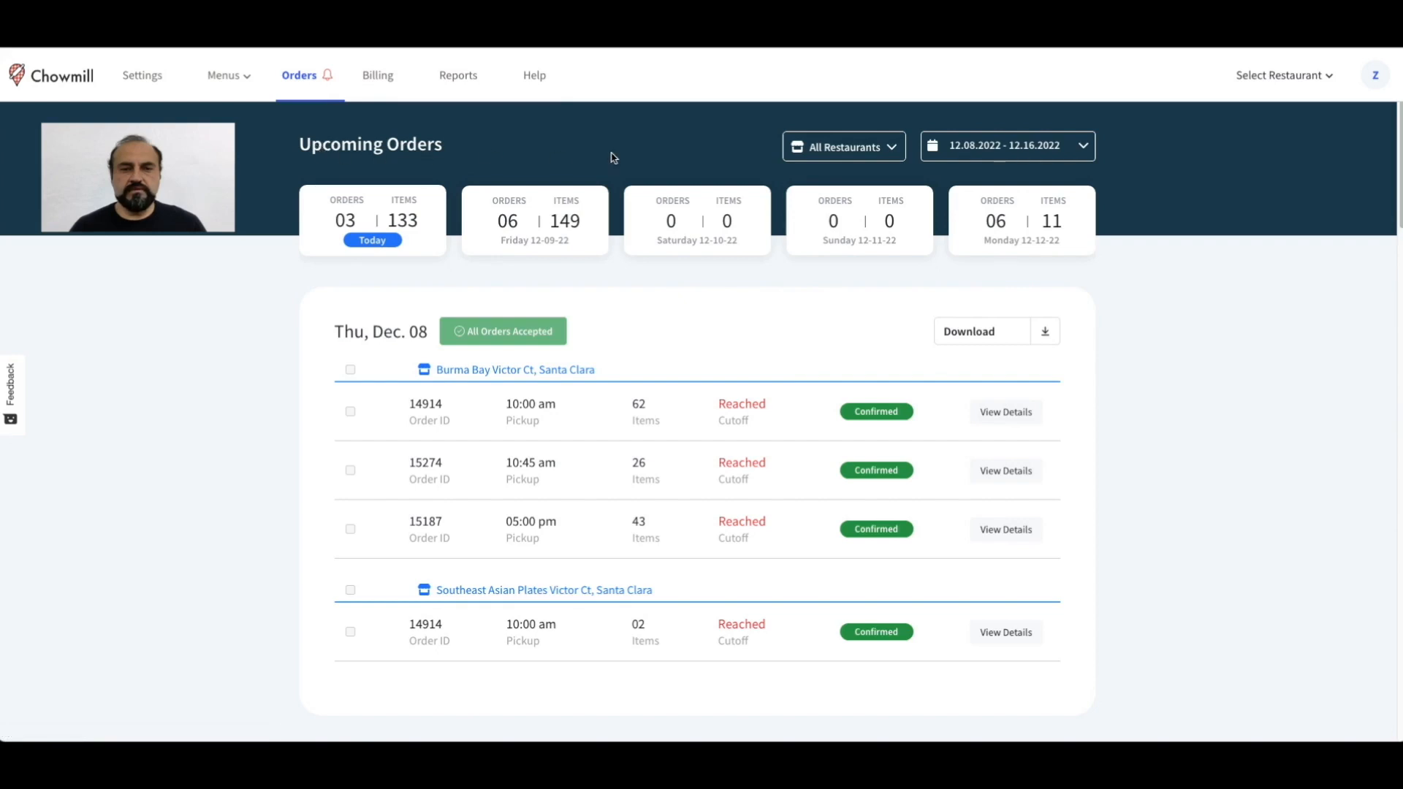
{"action": "left_click", "coordinate": [891, 147]}
{"action": "left_click", "coordinate": [1198, 181]}
{"action": "left_click", "coordinate": [1085, 150]}
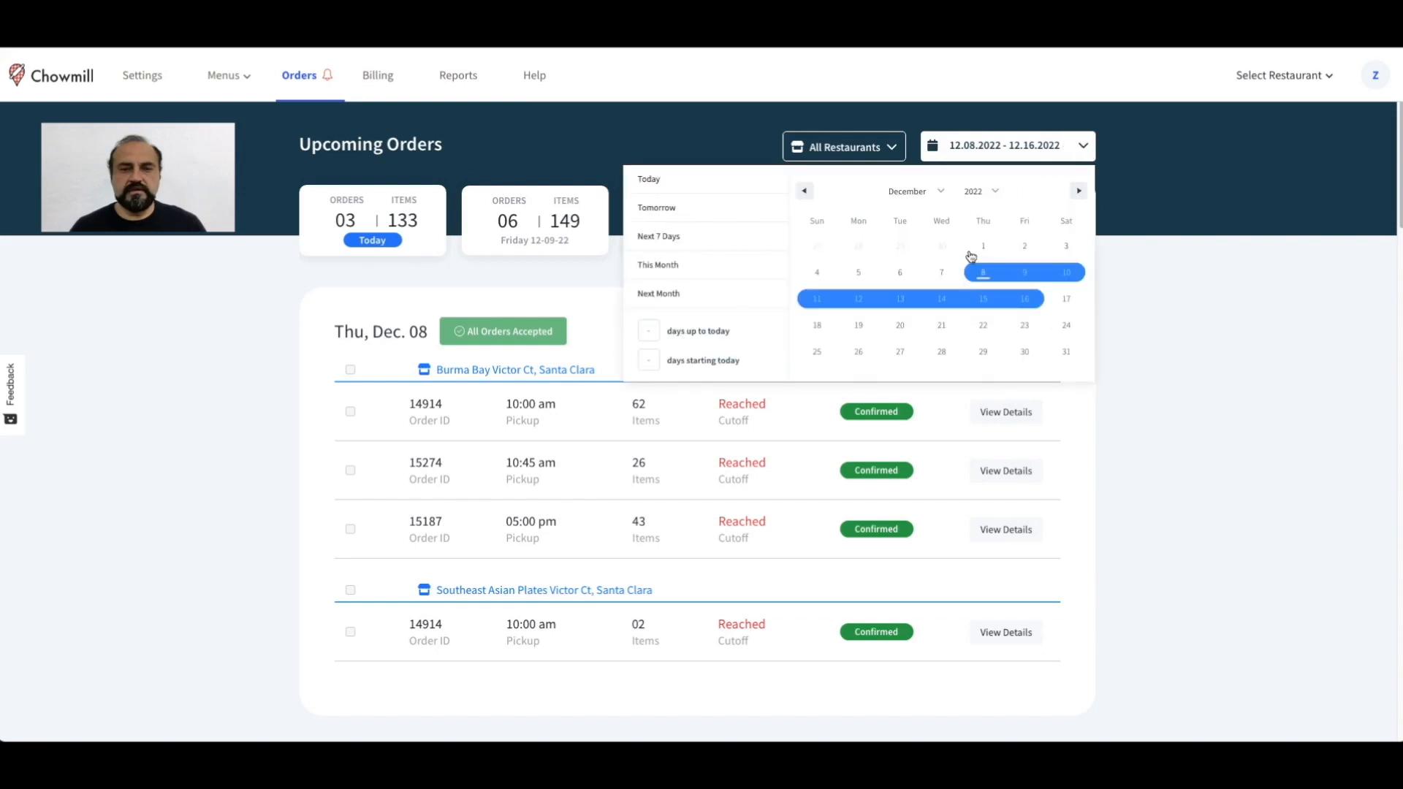
{"action": "left_click", "coordinate": [499, 280]}
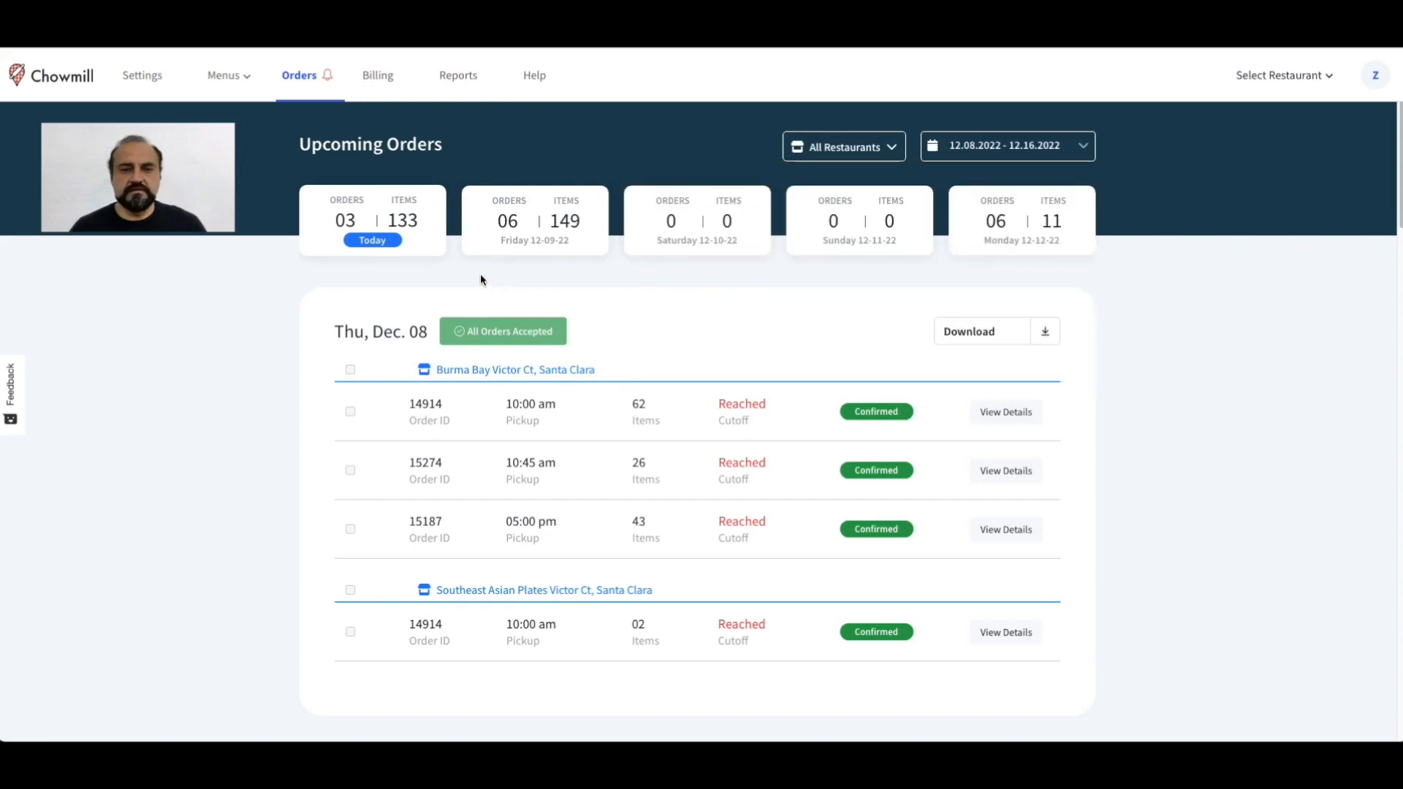
Examine the daily order and item totals and the restaurant groupings under Thu, Dec. 08
{"action": "double_click", "coordinate": [351, 204]}
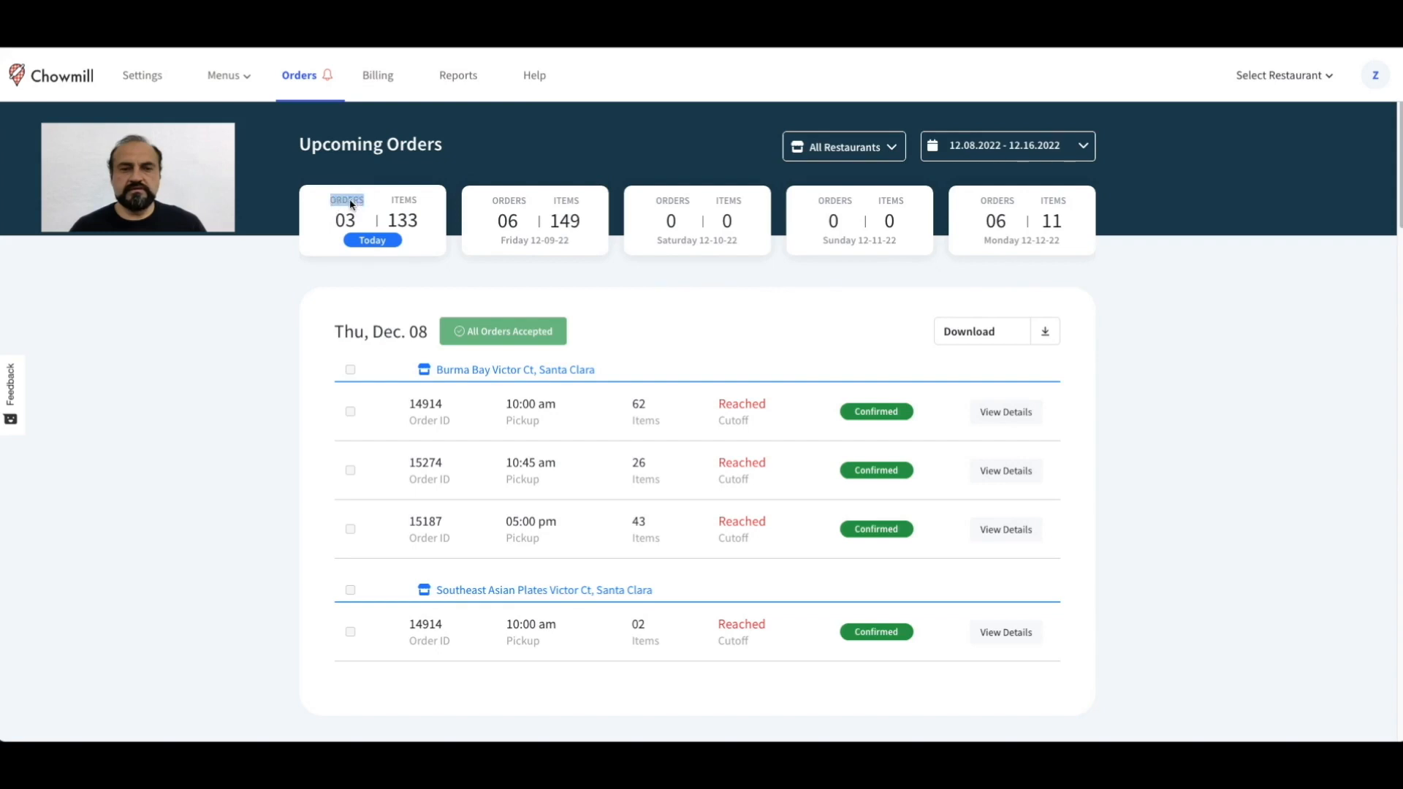
{"action": "left_click", "coordinate": [349, 222]}
{"action": "double_click", "coordinate": [406, 225]}
{"action": "left_click", "coordinate": [510, 235]}
{"action": "scroll", "coordinate": [1051, 234], "scroll_direction": "down", "scroll_amount": 1}
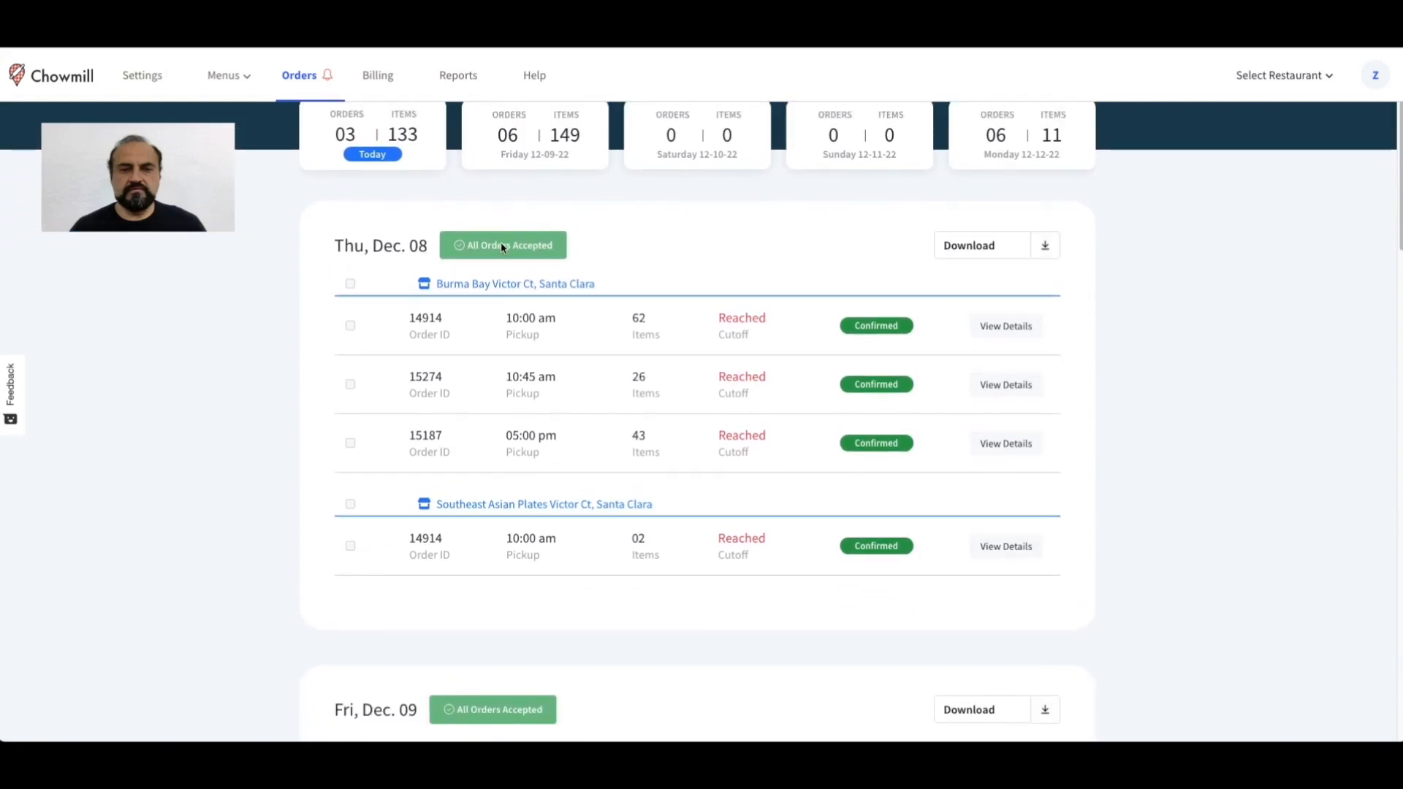
{"action": "left_click_drag", "start_coordinate": [439, 278], "coordinate": [606, 283]}
{"action": "left_click_drag", "start_coordinate": [438, 502], "coordinate": [655, 514]}
{"action": "left_click", "coordinate": [645, 329]}
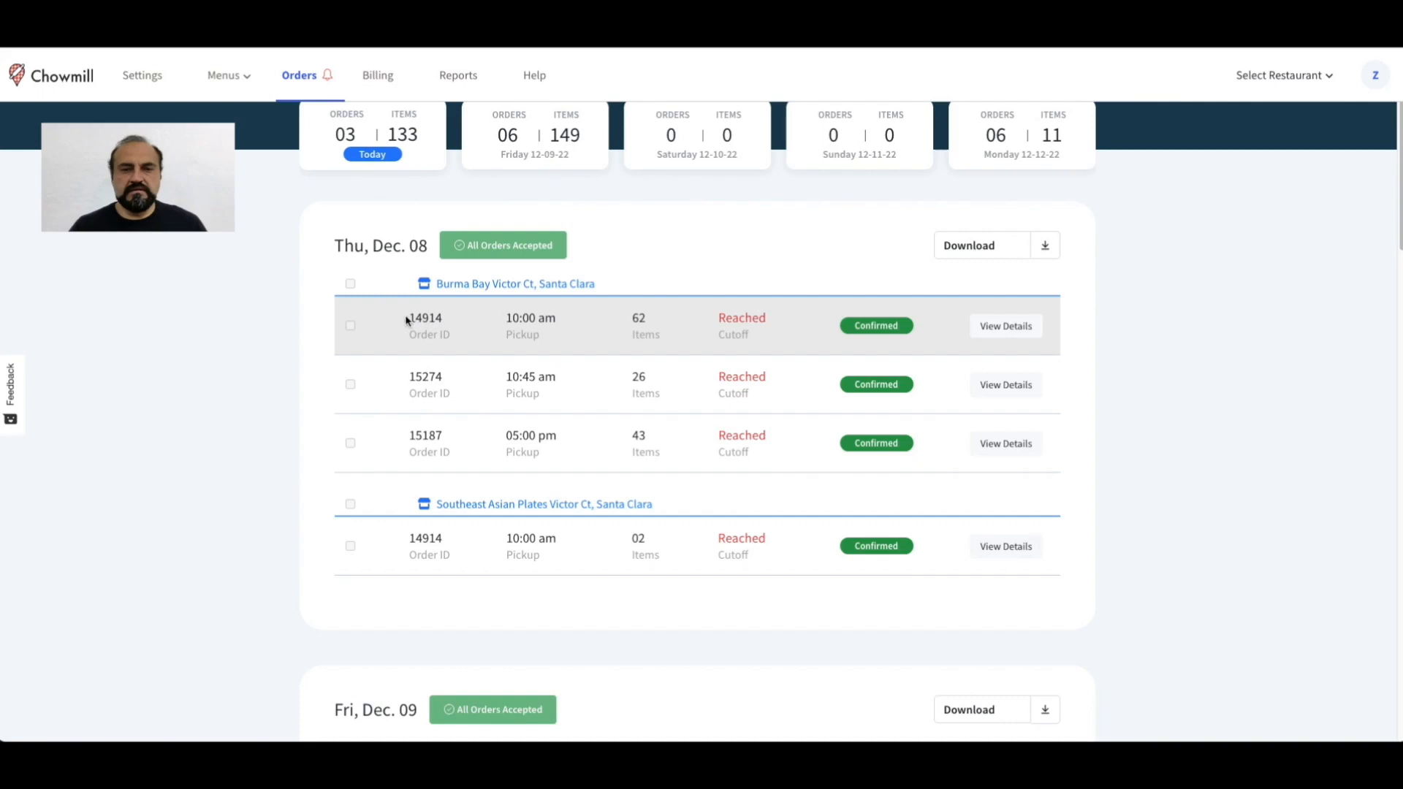
Compare the order IDs across both restaurants on Thu, Dec. 08, and check the pickup, item and cutoff details
{"action": "left_click_drag", "start_coordinate": [407, 318], "coordinate": [447, 323]}
{"action": "triple_click", "coordinate": [431, 336]}
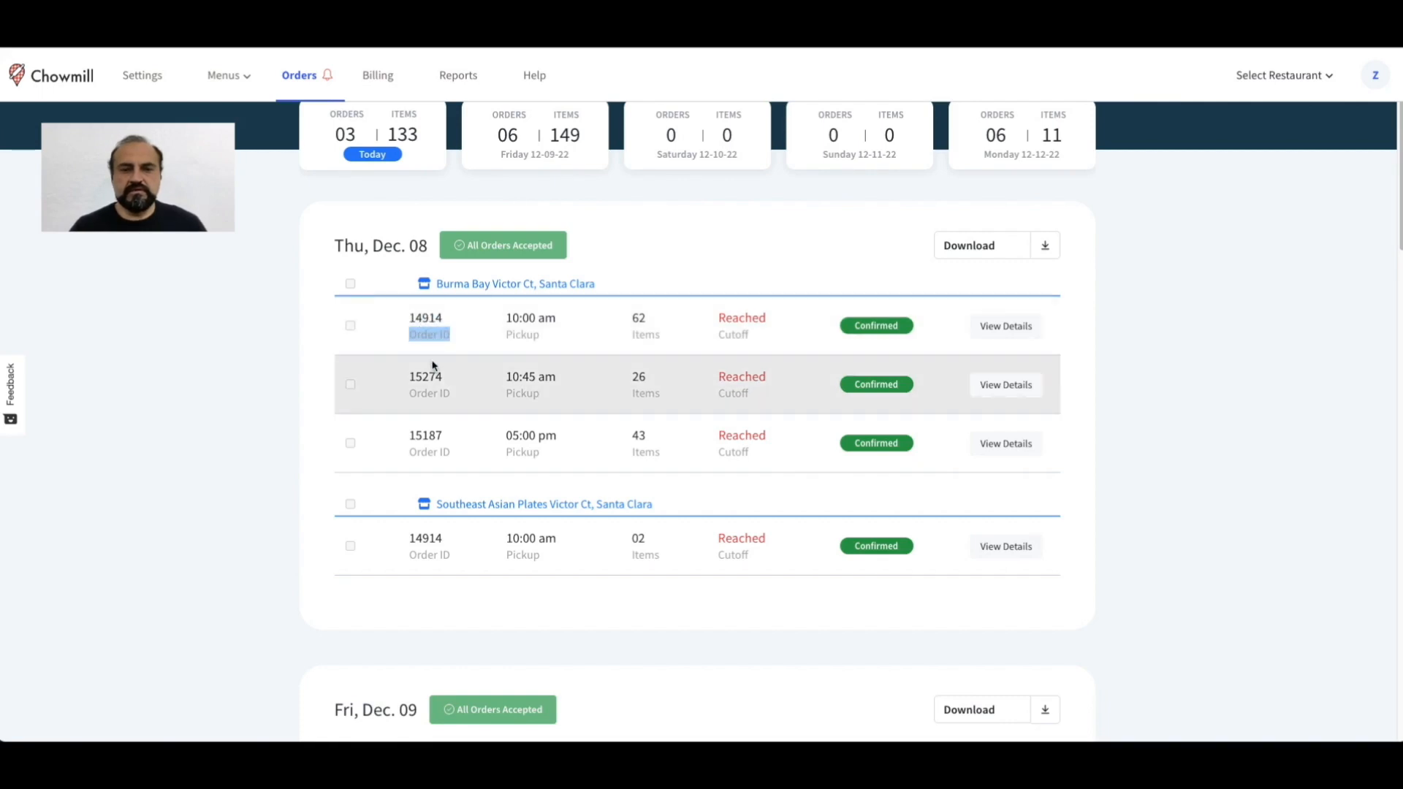
{"action": "left_click", "coordinate": [409, 320]}
{"action": "left_click", "coordinate": [410, 319]}
{"action": "double_click", "coordinate": [409, 319]}
{"action": "left_click_drag", "start_coordinate": [414, 541], "coordinate": [442, 542]}
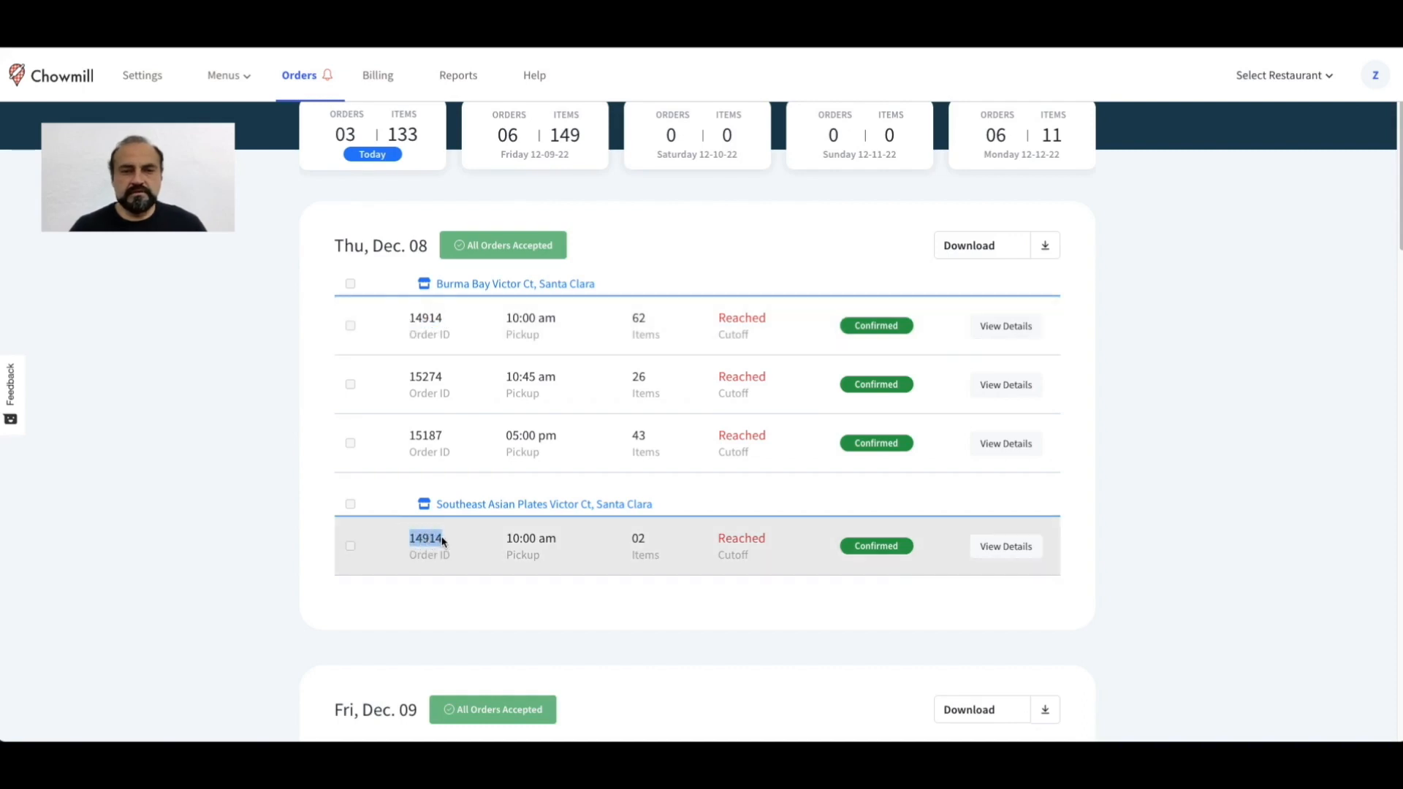
{"action": "left_click", "coordinate": [540, 325]}
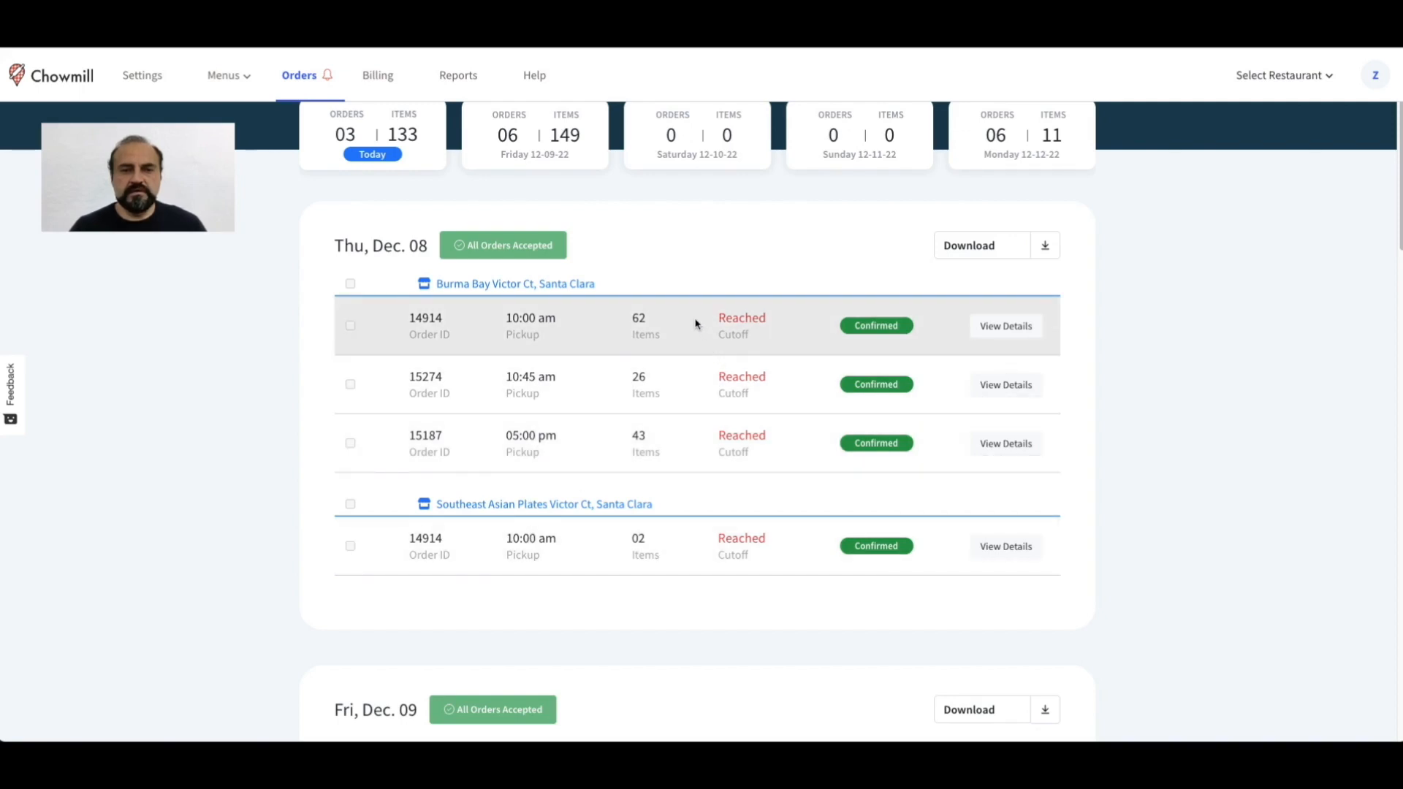
{"action": "mouse_move", "coordinate": [733, 324]}
Select all Southeast Asian Plates orders for Mon, Dec. 12 and accept them
{"action": "scroll", "coordinate": [563, 397], "scroll_direction": "down", "scroll_amount": 6}
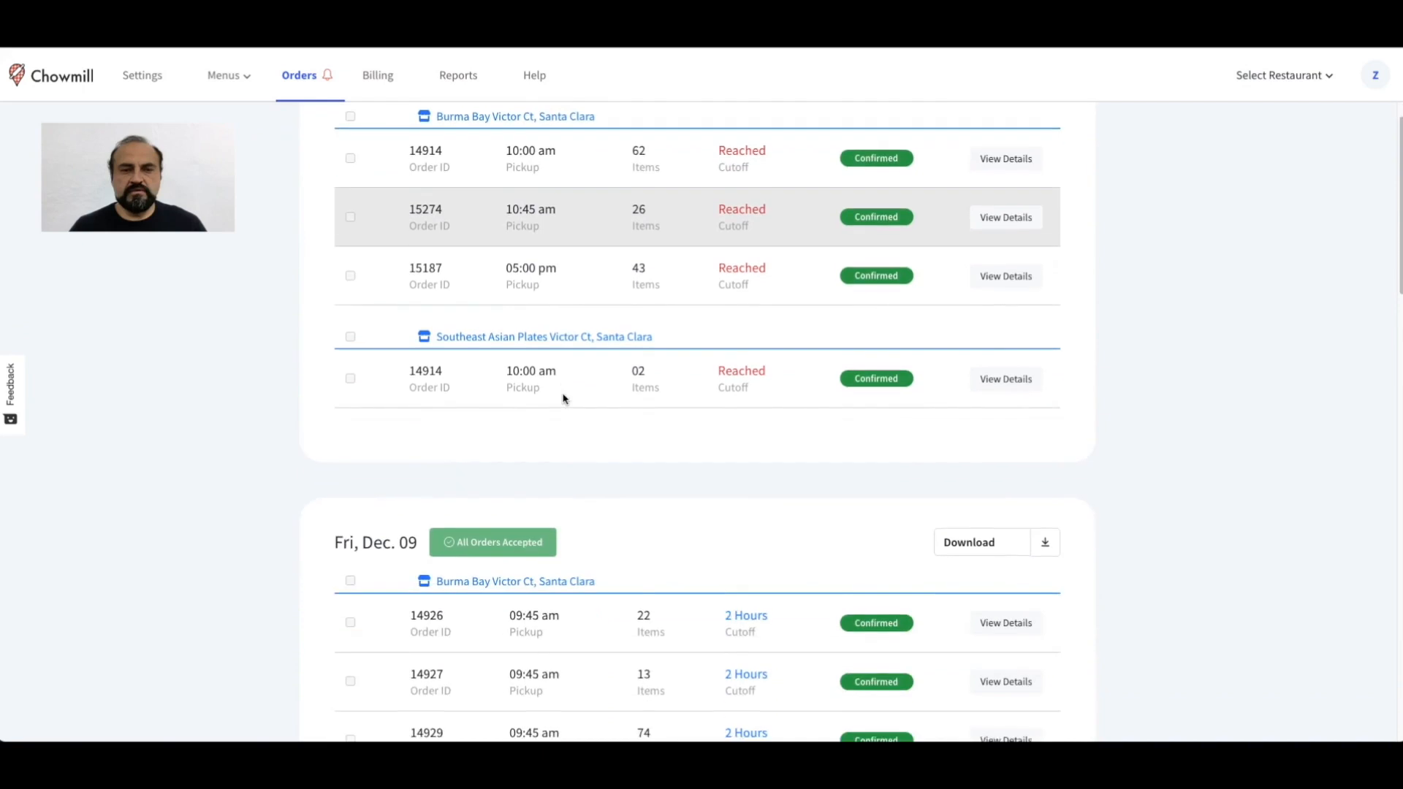
{"action": "scroll", "coordinate": [563, 404], "scroll_direction": "down", "scroll_amount": 5}
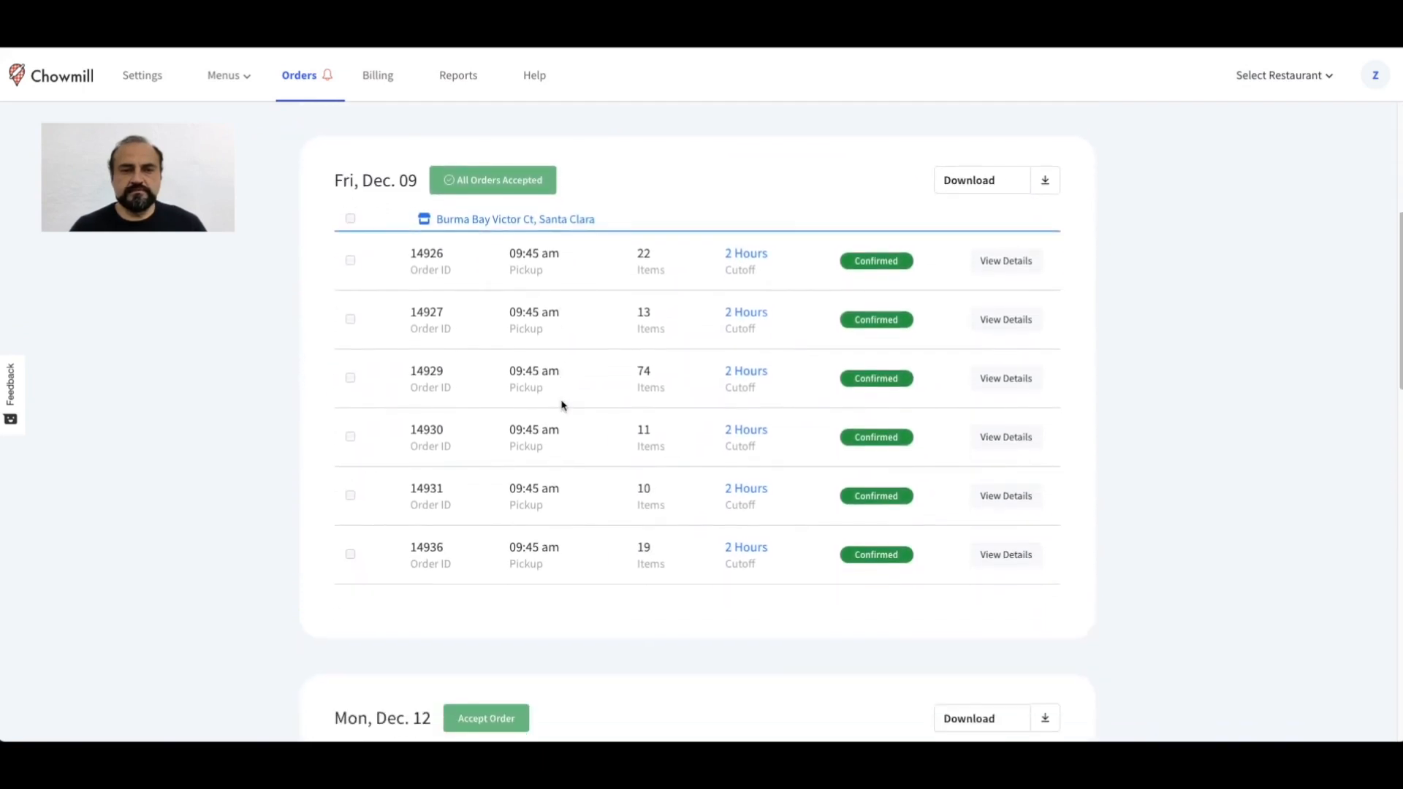
{"action": "scroll", "coordinate": [562, 404], "scroll_direction": "down", "scroll_amount": 3}
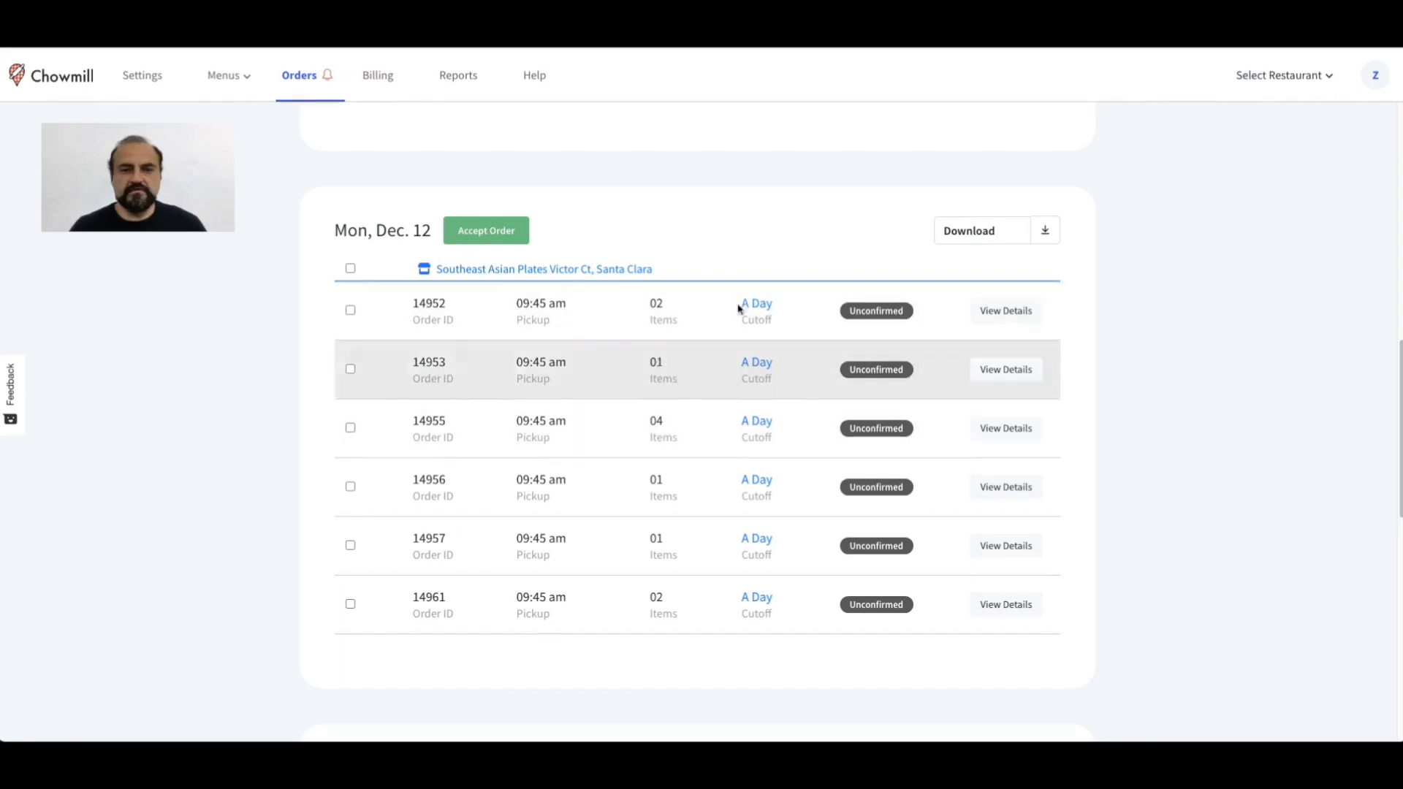
{"action": "left_click", "coordinate": [352, 269]}
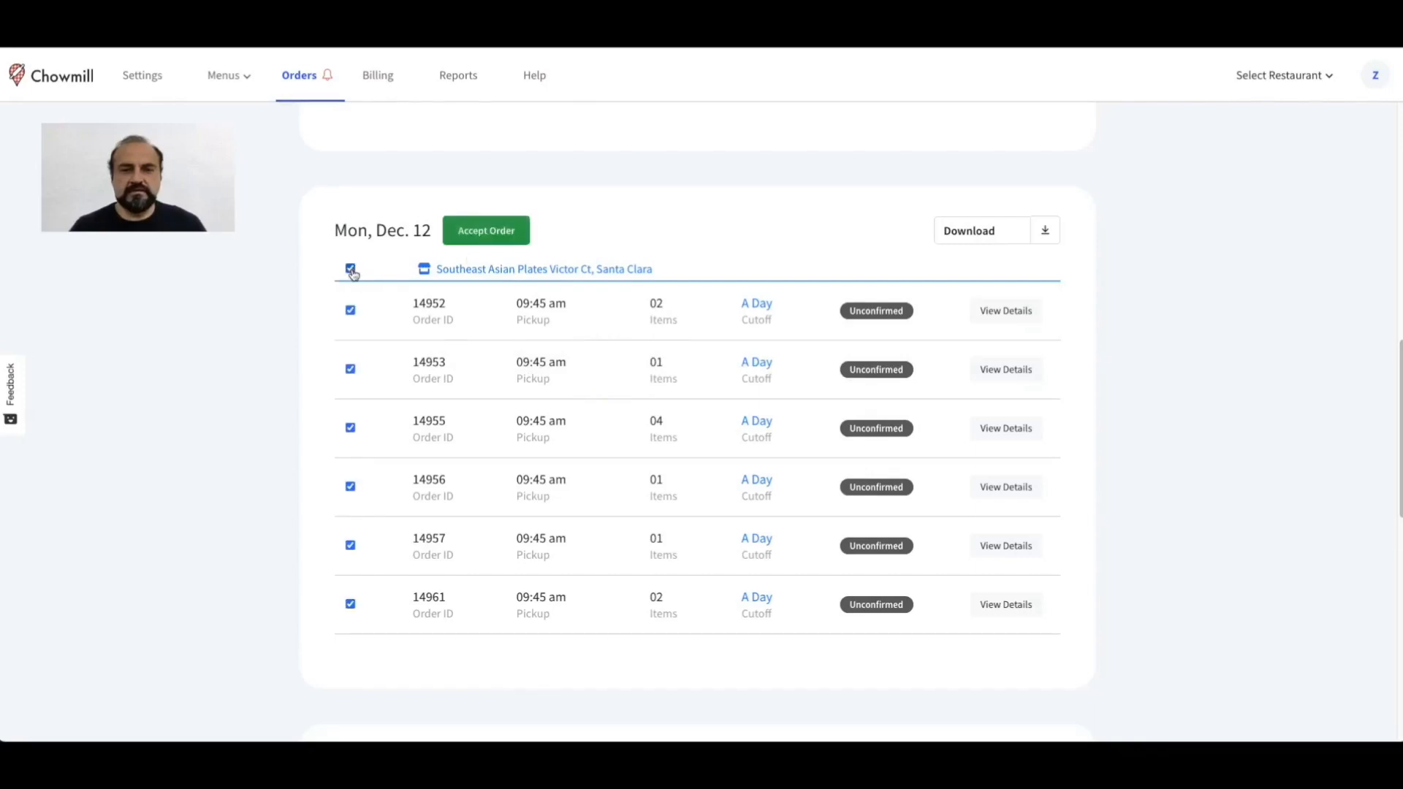
{"action": "left_click", "coordinate": [483, 243]}
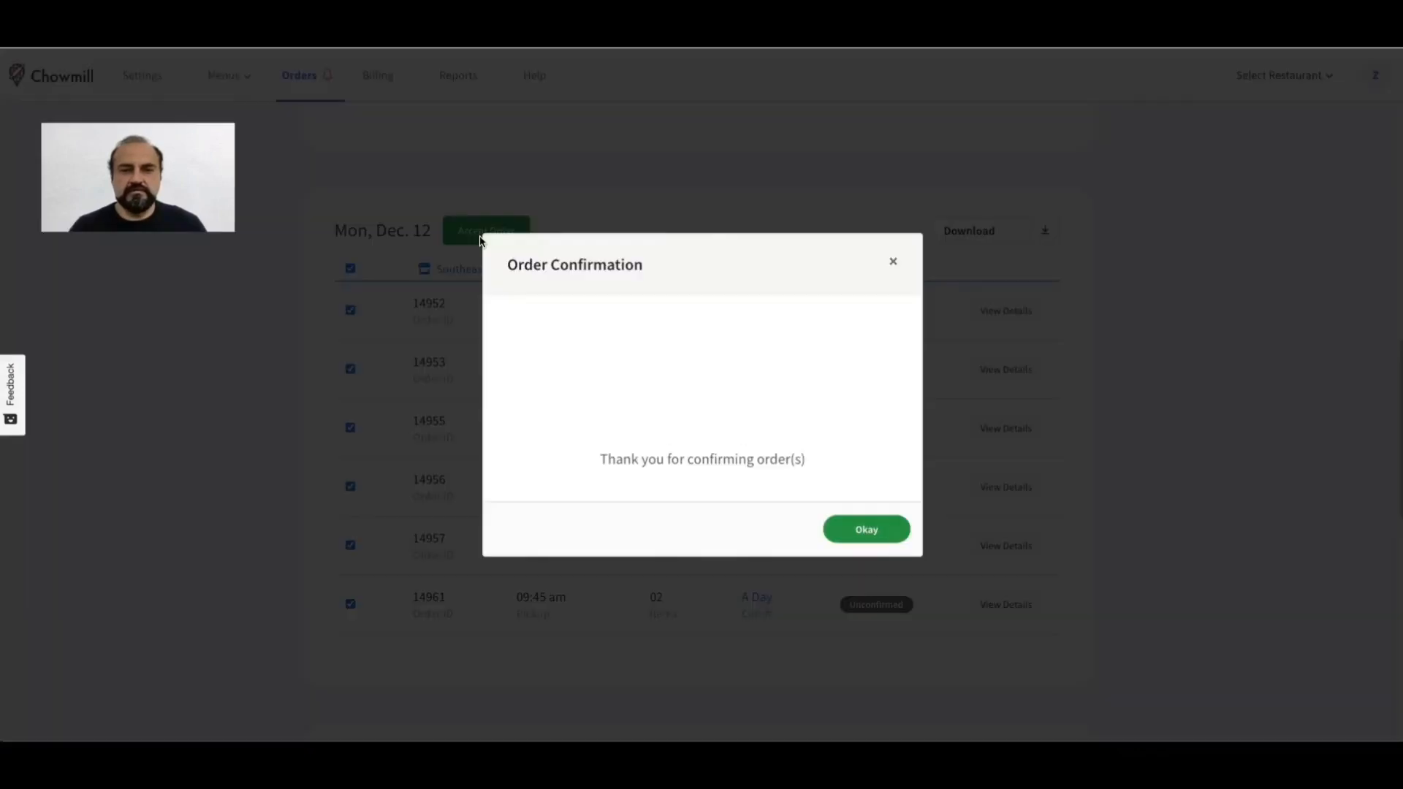
{"action": "left_click", "coordinate": [847, 539]}
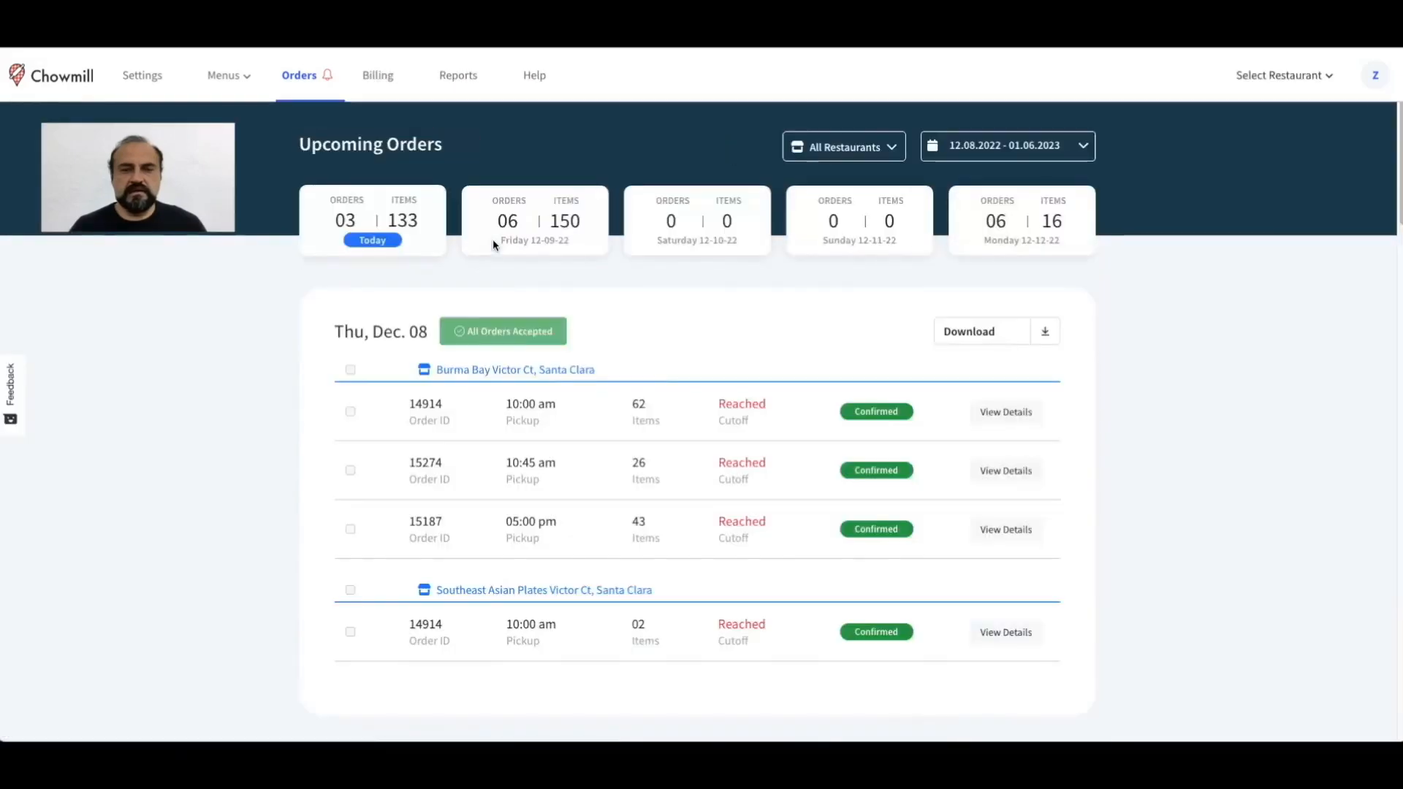
Check the confirmation status of the upcoming orders from Thu, Dec. 08 through Wed, Dec. 14
{"action": "scroll", "coordinate": [605, 397], "scroll_direction": "down", "scroll_amount": 6}
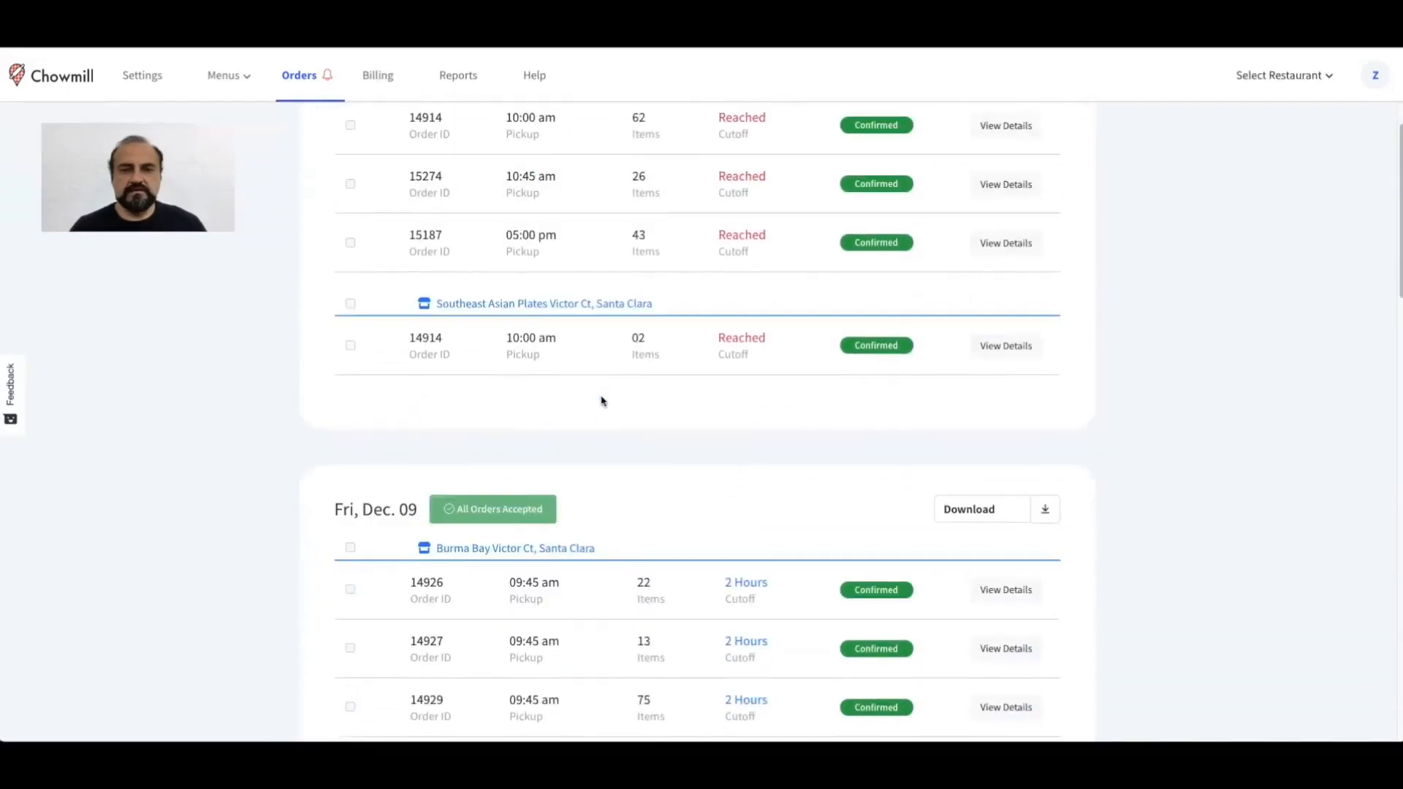
{"action": "scroll", "coordinate": [604, 428], "scroll_direction": "down", "scroll_amount": 6}
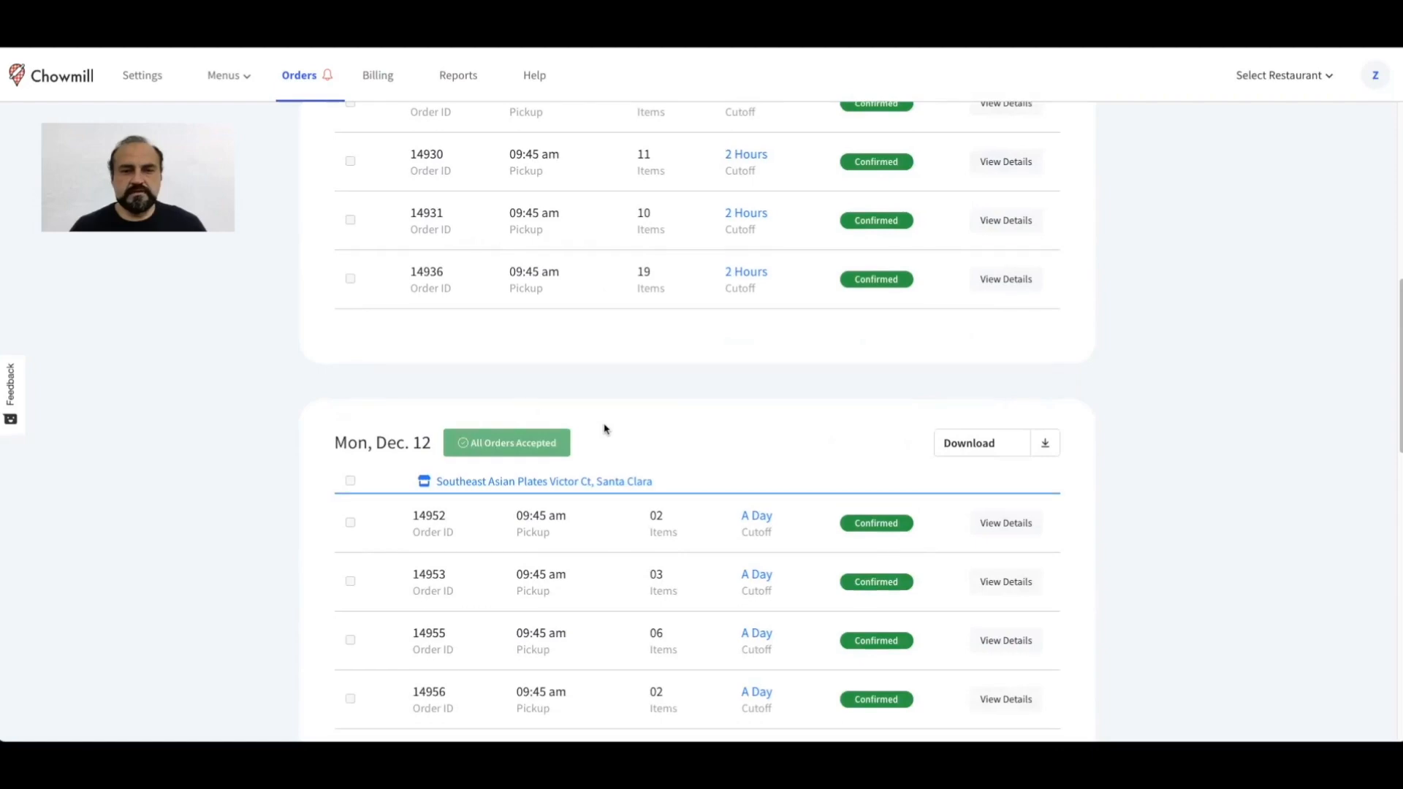
{"action": "scroll", "coordinate": [605, 429], "scroll_direction": "down", "scroll_amount": 4}
{"action": "scroll", "coordinate": [604, 429], "scroll_direction": "down", "scroll_amount": 7}
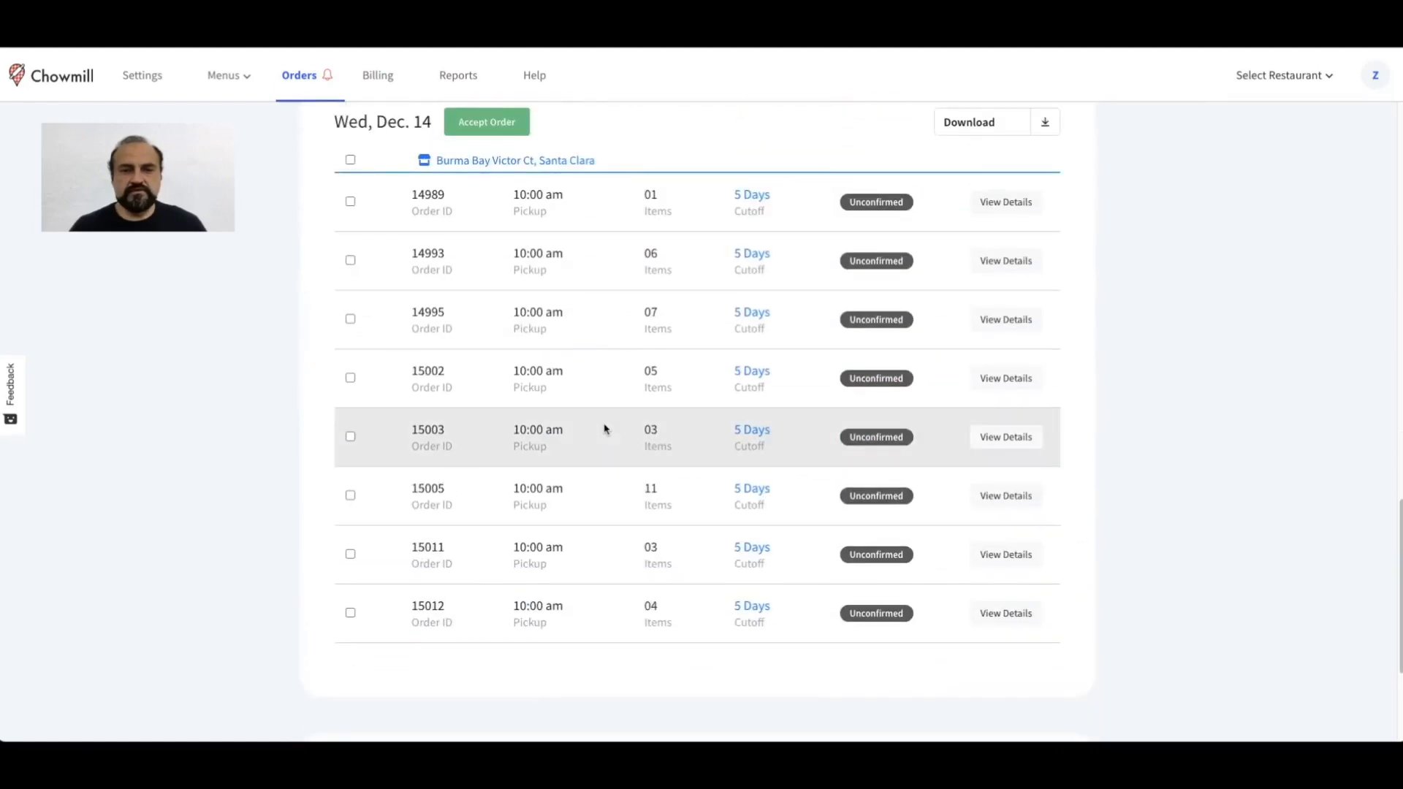
Check which download formats are offered for the Thu, Dec. 08 orders
{"action": "scroll", "coordinate": [604, 429], "scroll_direction": "up", "scroll_amount": 20}
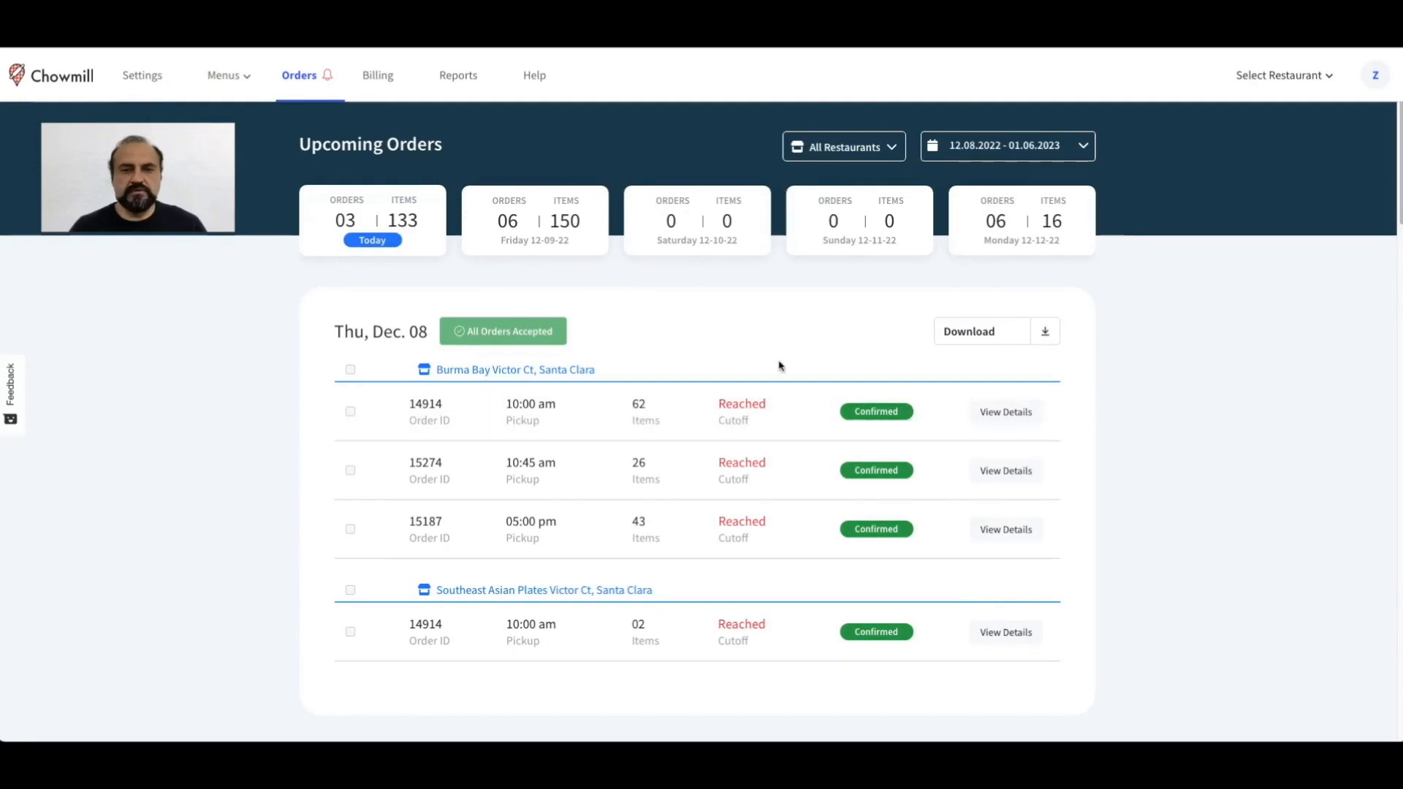
{"action": "left_click", "coordinate": [977, 335]}
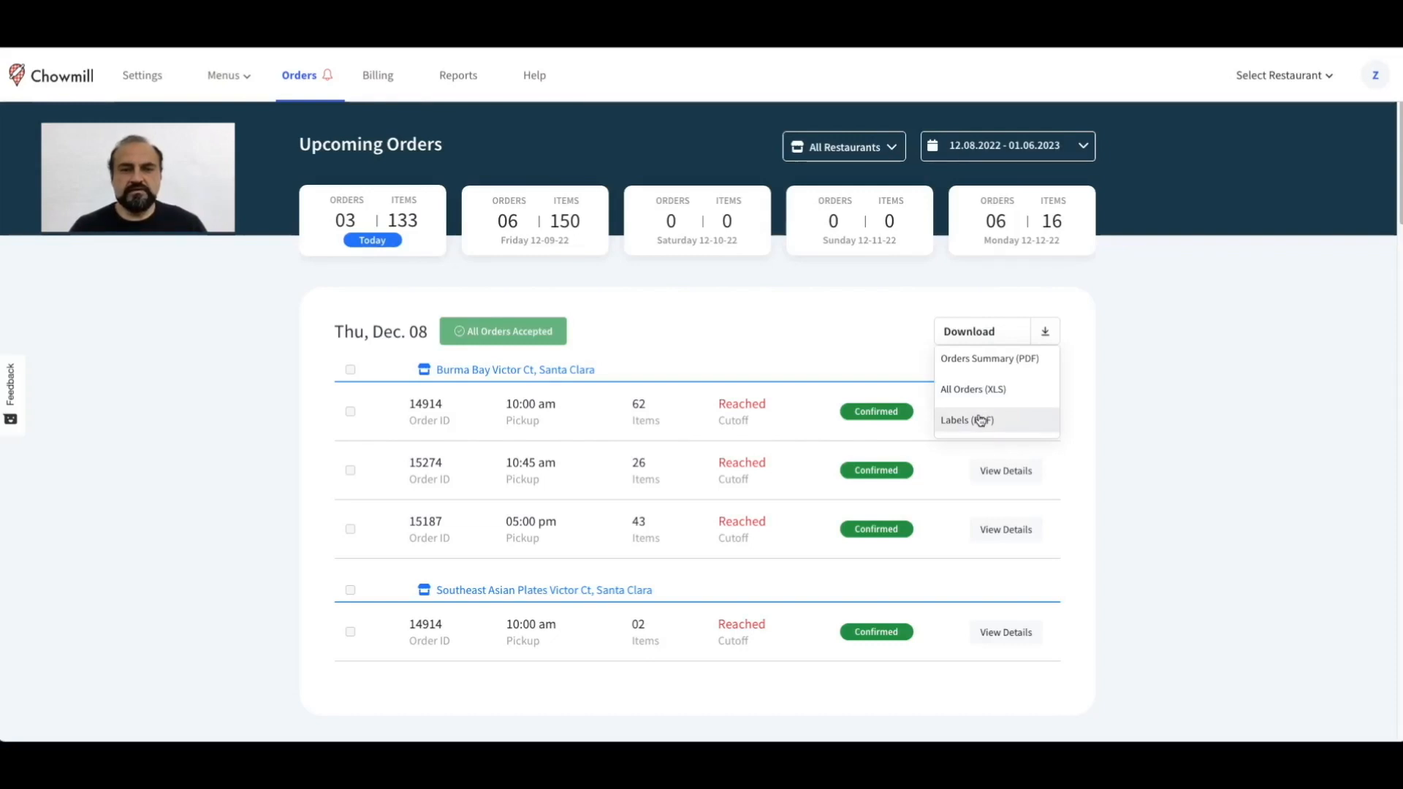
{"action": "left_click", "coordinate": [1096, 312]}
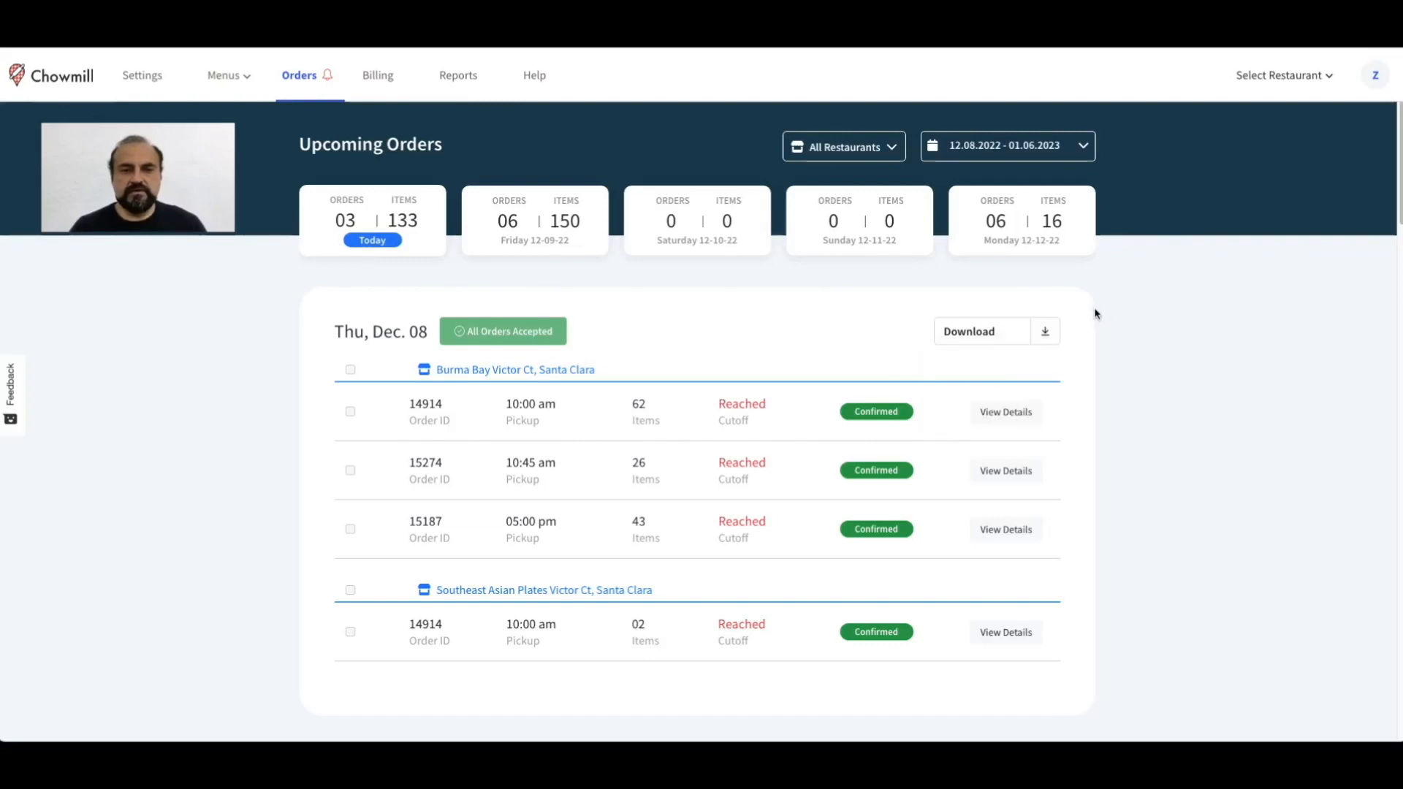
Switch to Finder and match the first Burma Bay PDF in the Dec 08 2022 order summary folder to its order on the dashboard
{"action": "key", "text": "super+Tab"}
{"action": "key", "text": "super+Tab"}
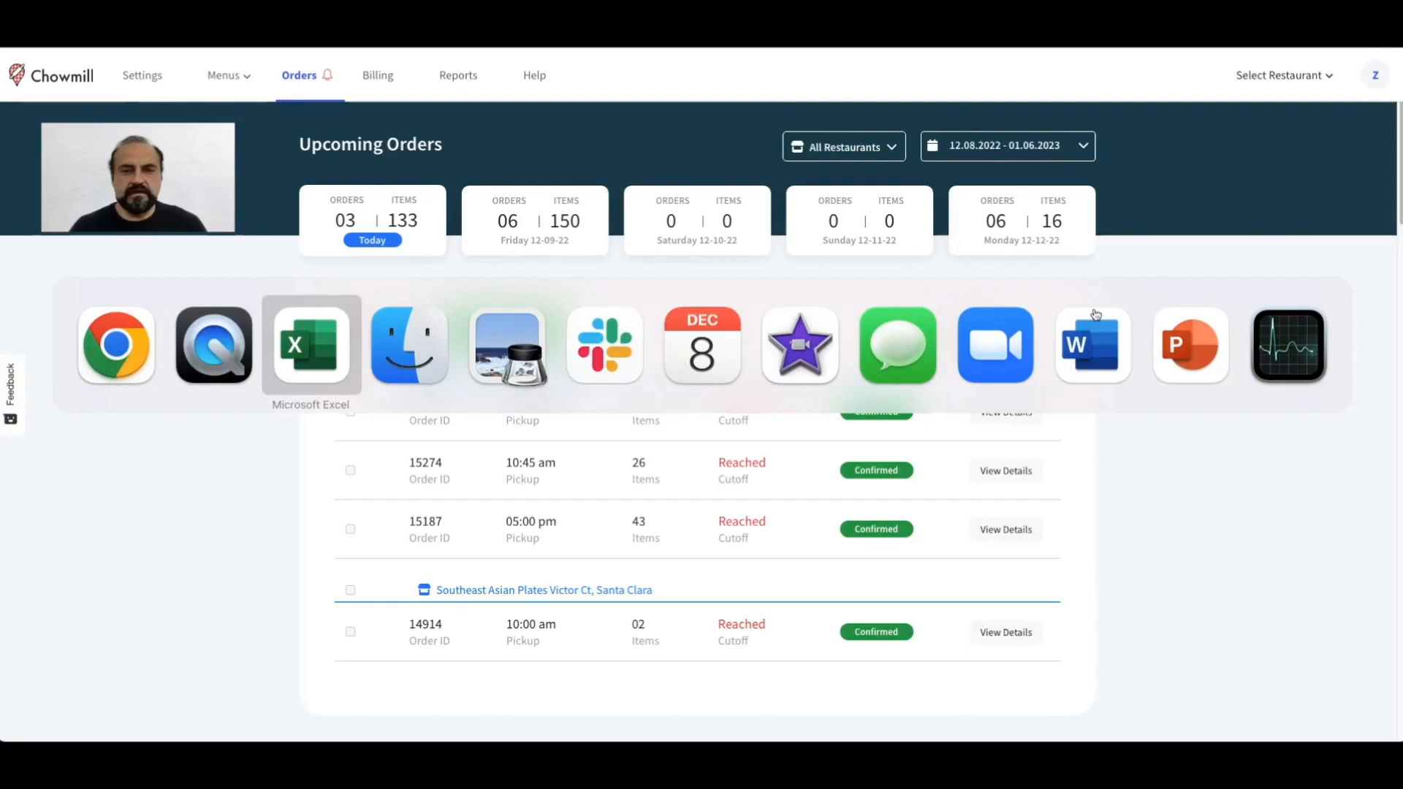
{"action": "key", "text": "super+Tab"}
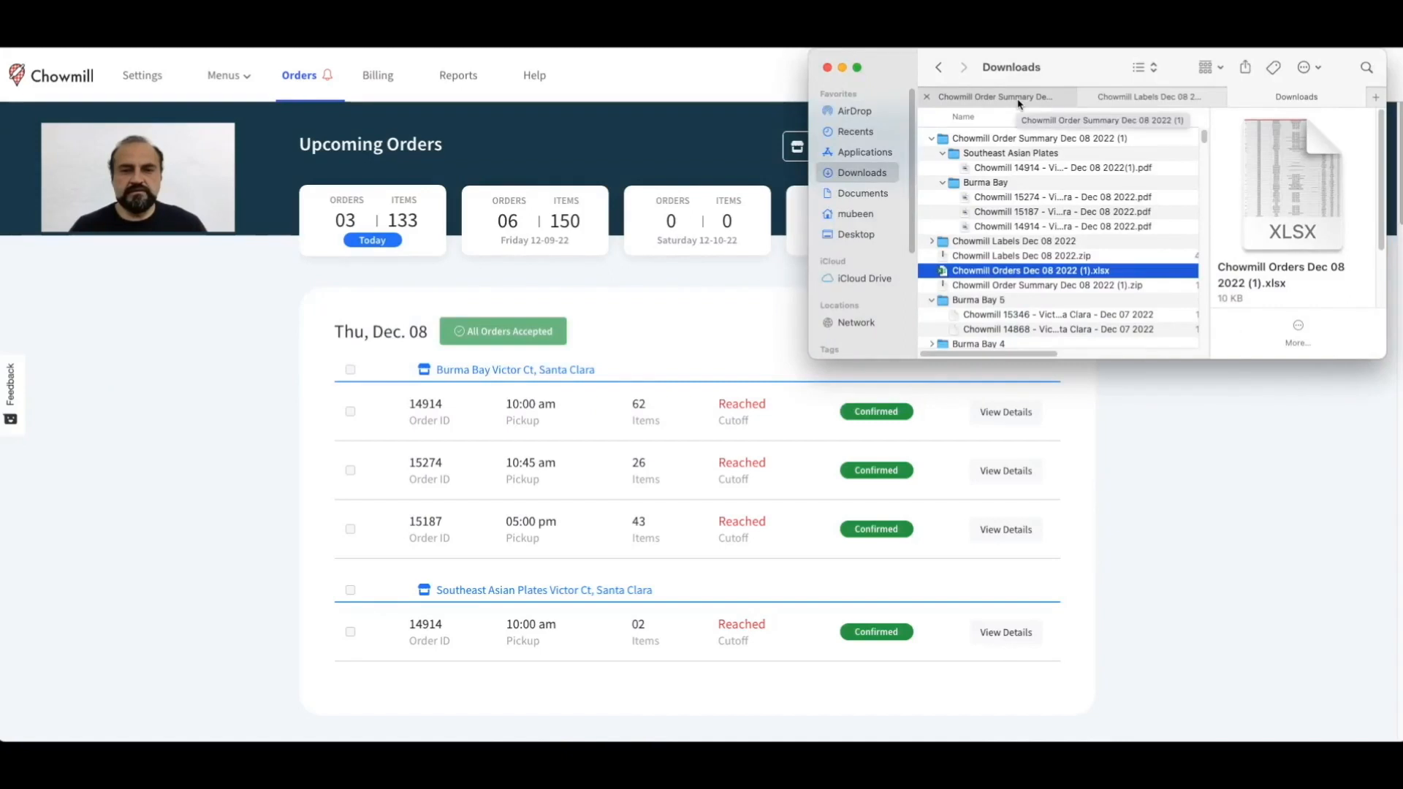
{"action": "left_click", "coordinate": [1019, 103]}
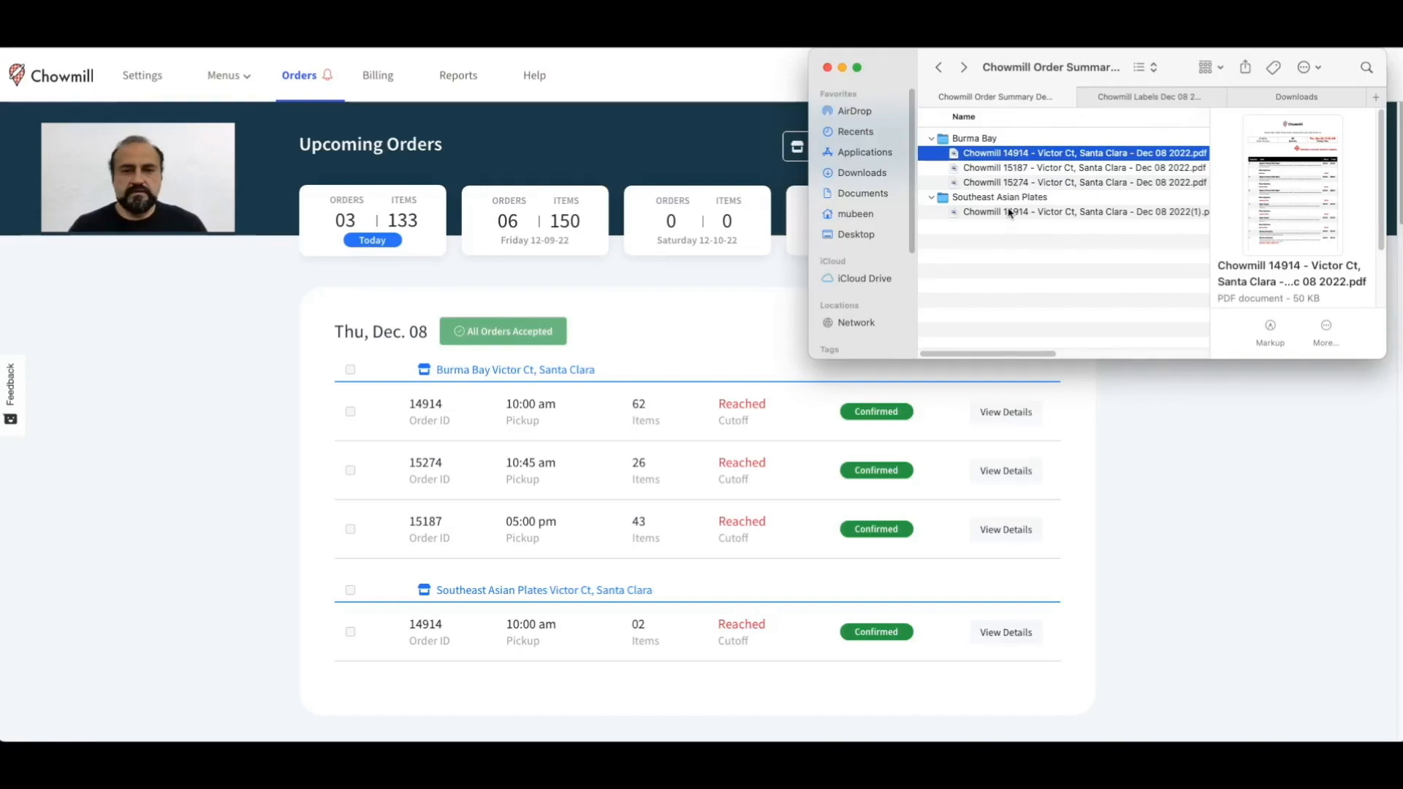
{"action": "left_click", "coordinate": [1011, 155]}
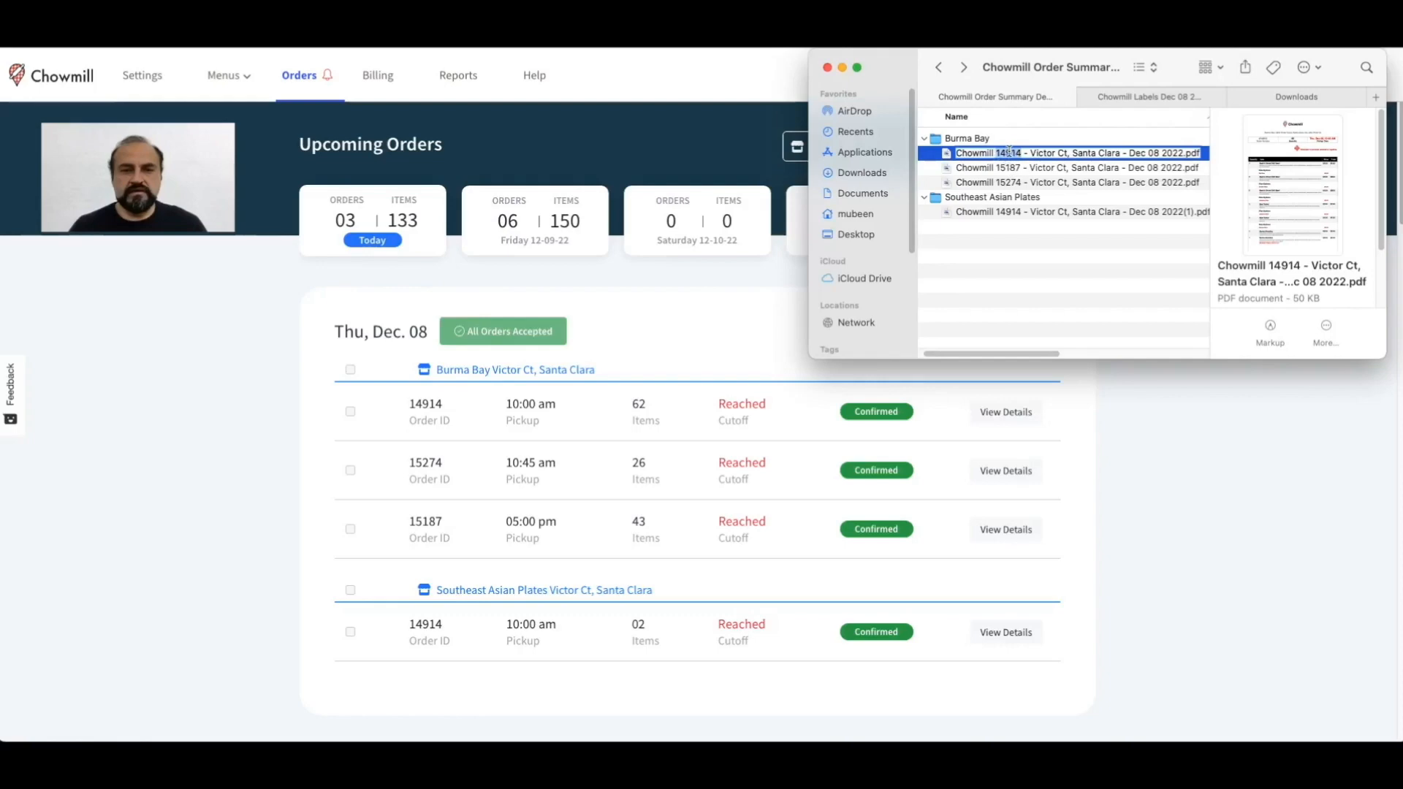
{"action": "double_click", "coordinate": [426, 404]}
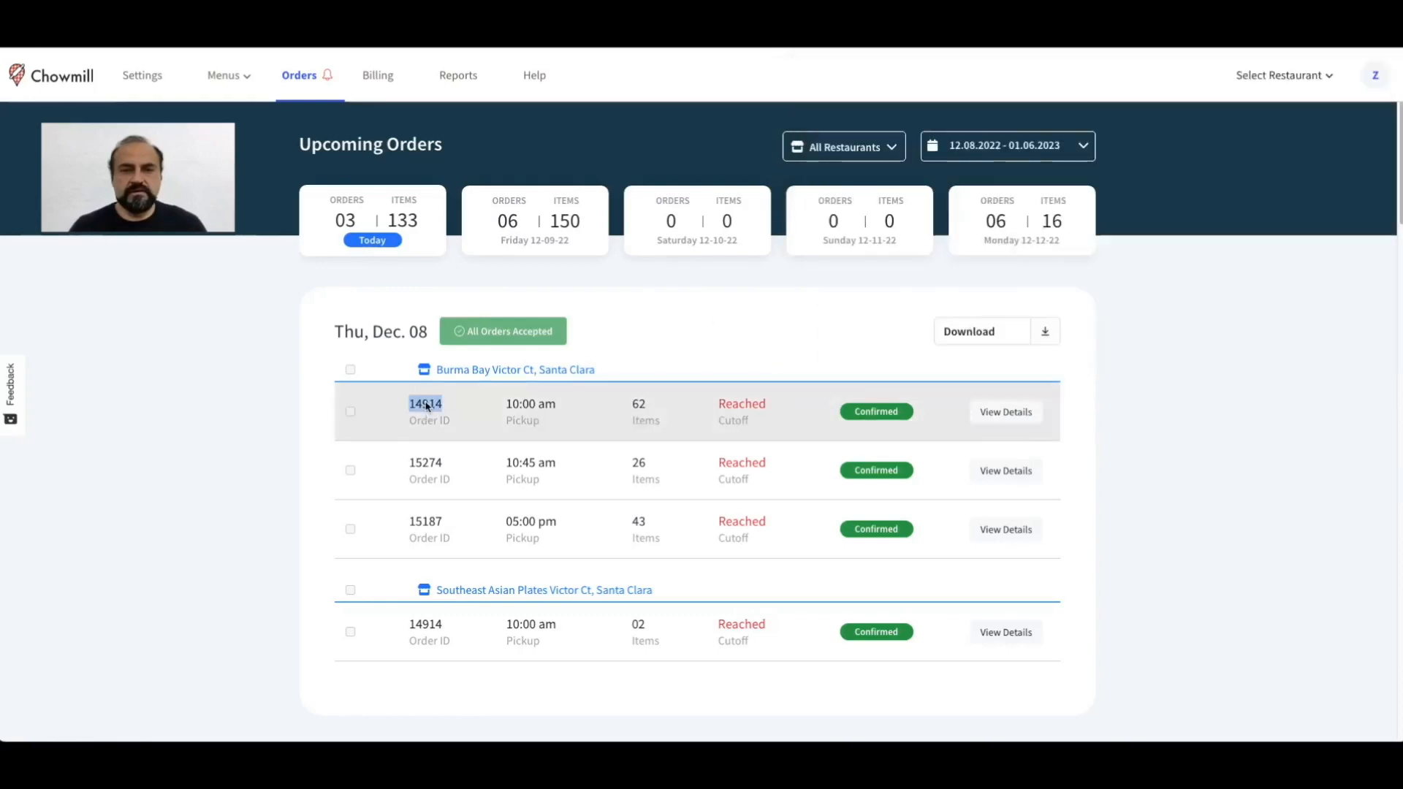
Return to Finder and review the Dec 08 2022 labels folder and the Chowmill Orders Dec 08 2022 (1).xlsx download
{"action": "key", "text": "super+Tab"}
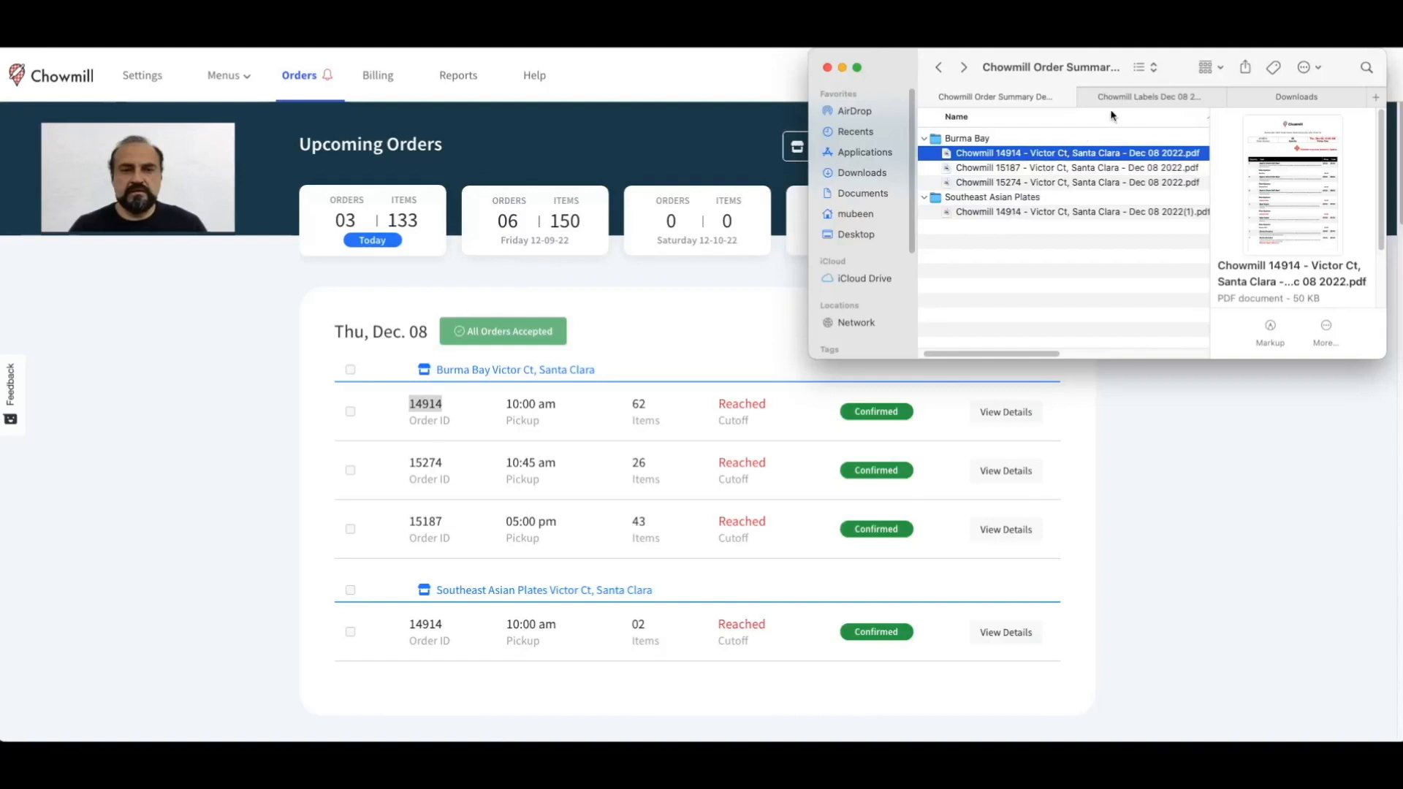
{"action": "left_click", "coordinate": [1155, 97]}
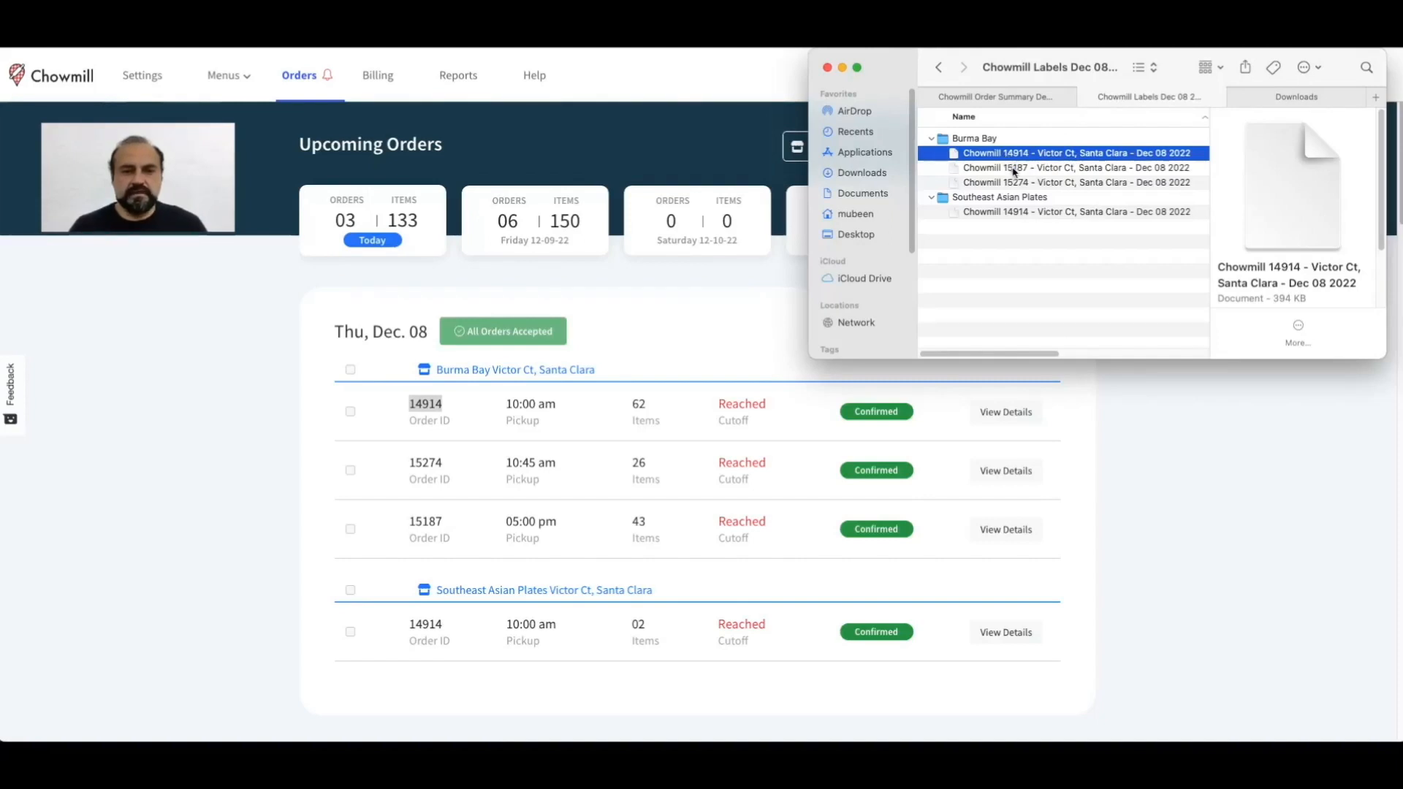
{"action": "left_click", "coordinate": [1291, 102]}
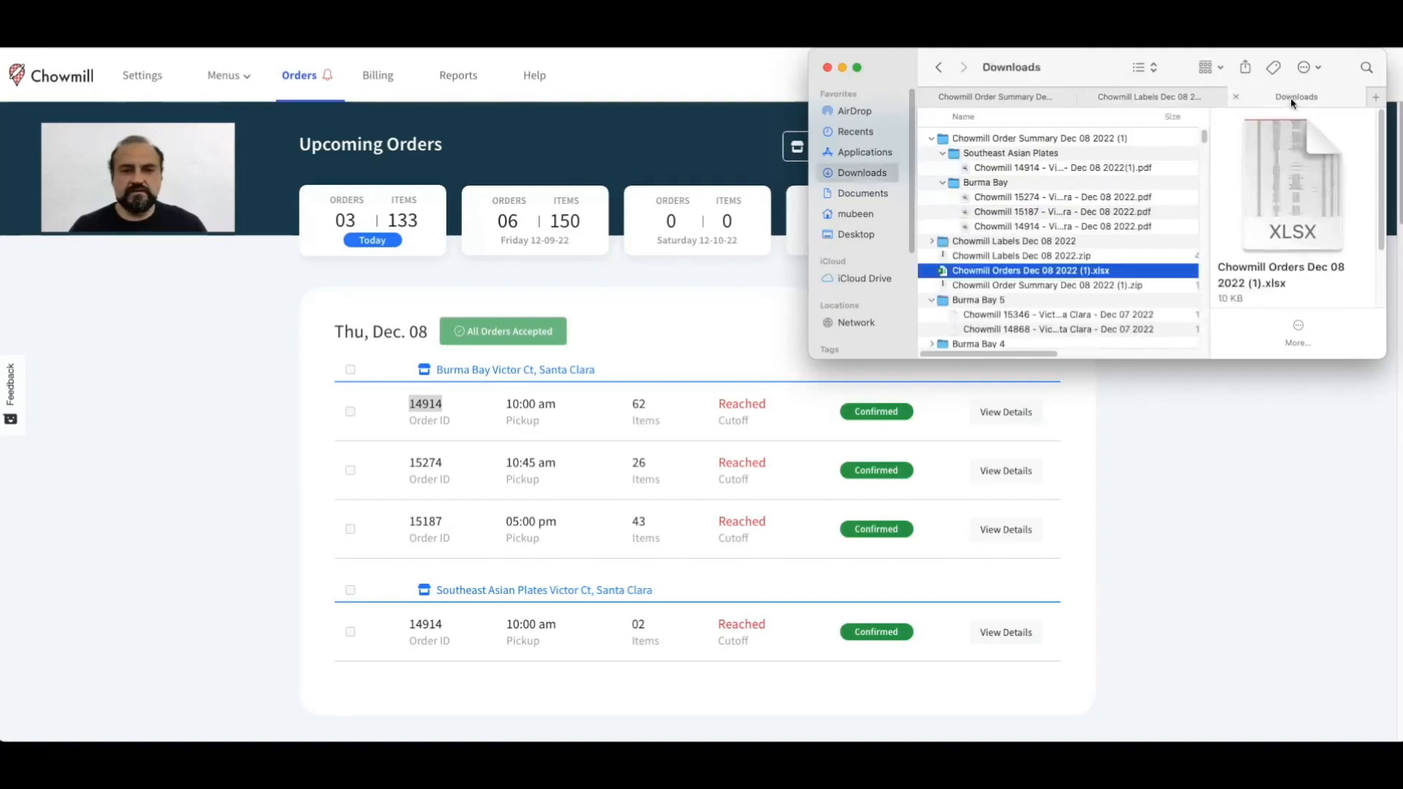
{"action": "left_click", "coordinate": [1073, 271]}
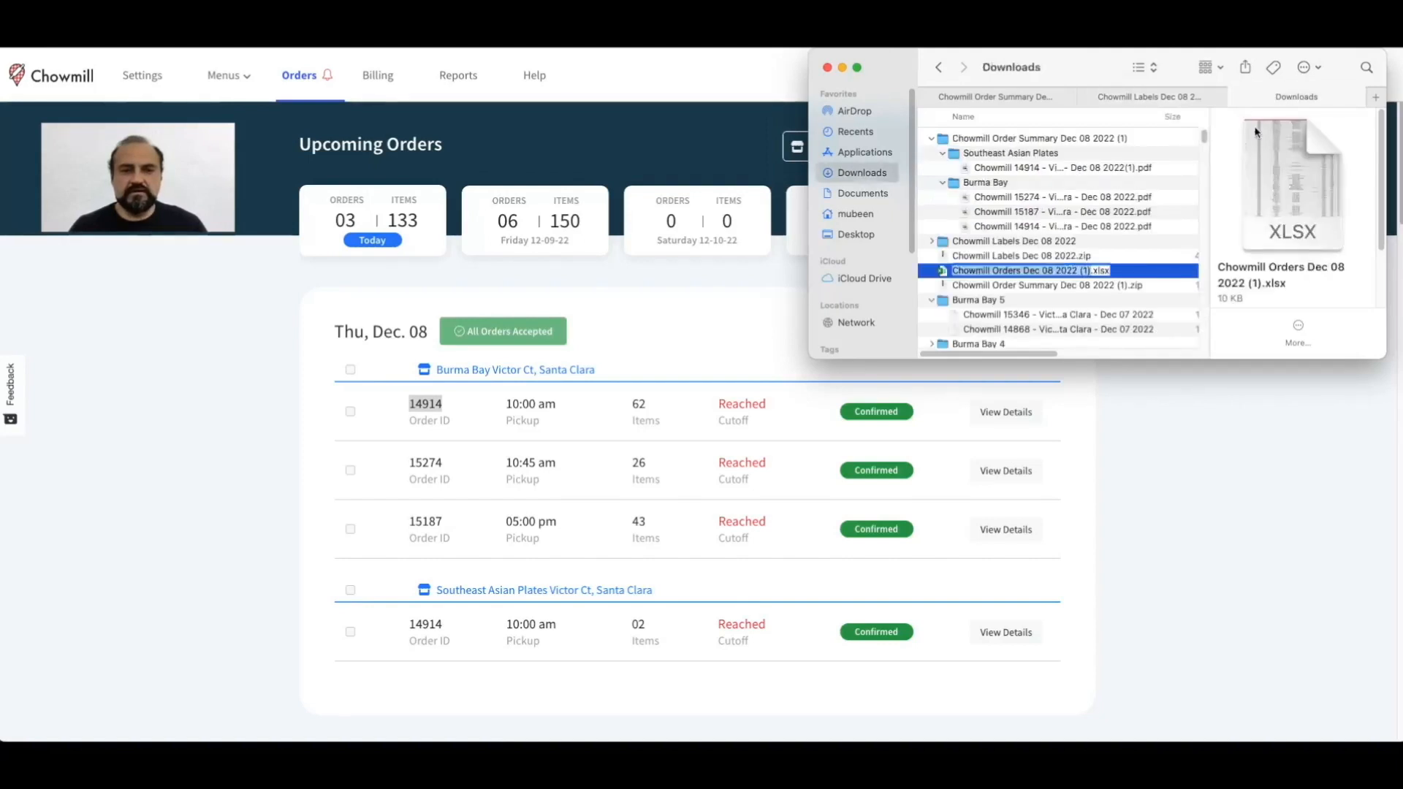
{"action": "left_click", "coordinate": [1084, 67]}
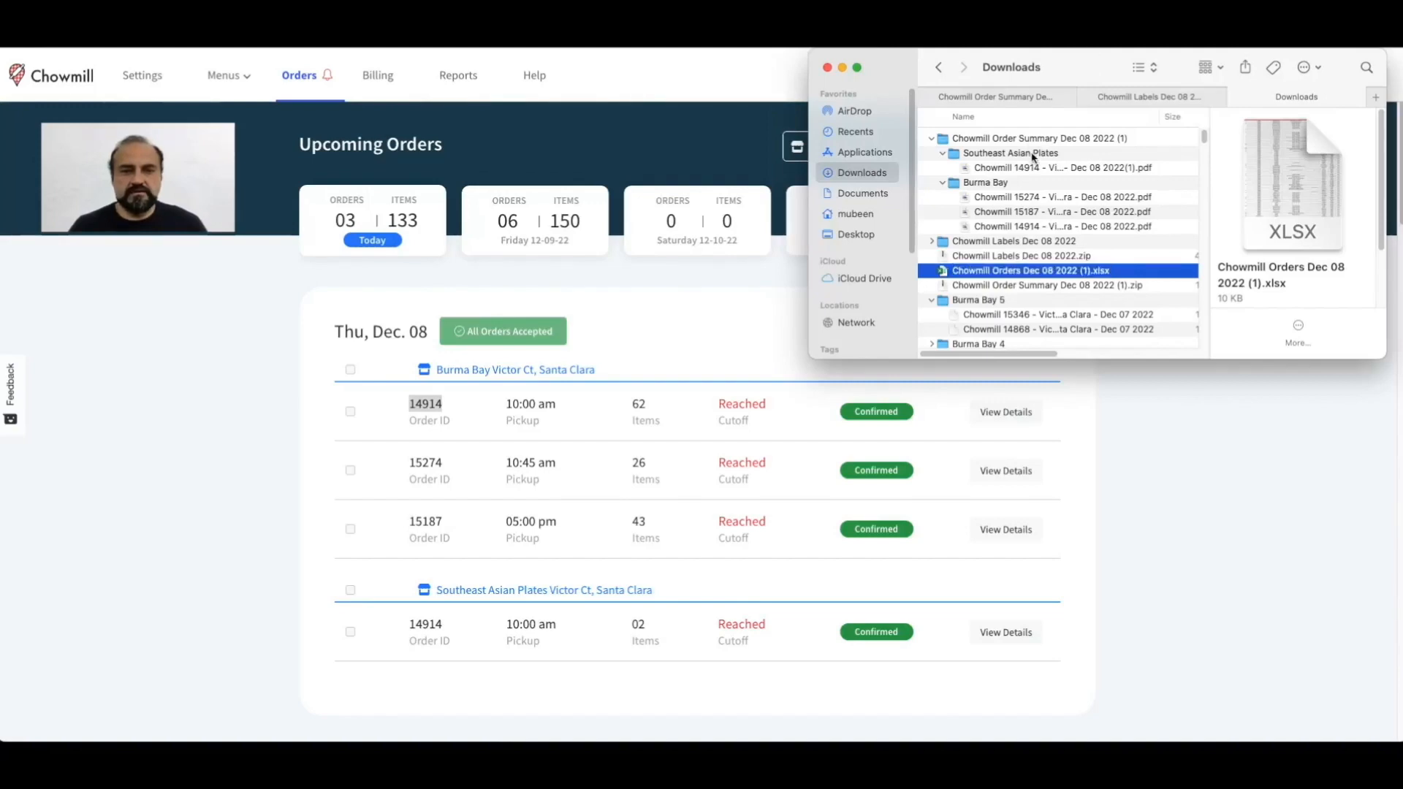
Switch to Preview with the first Burma Bay order summary and check its restaurant address, order number and pickup time
{"action": "left_click", "coordinate": [1015, 99]}
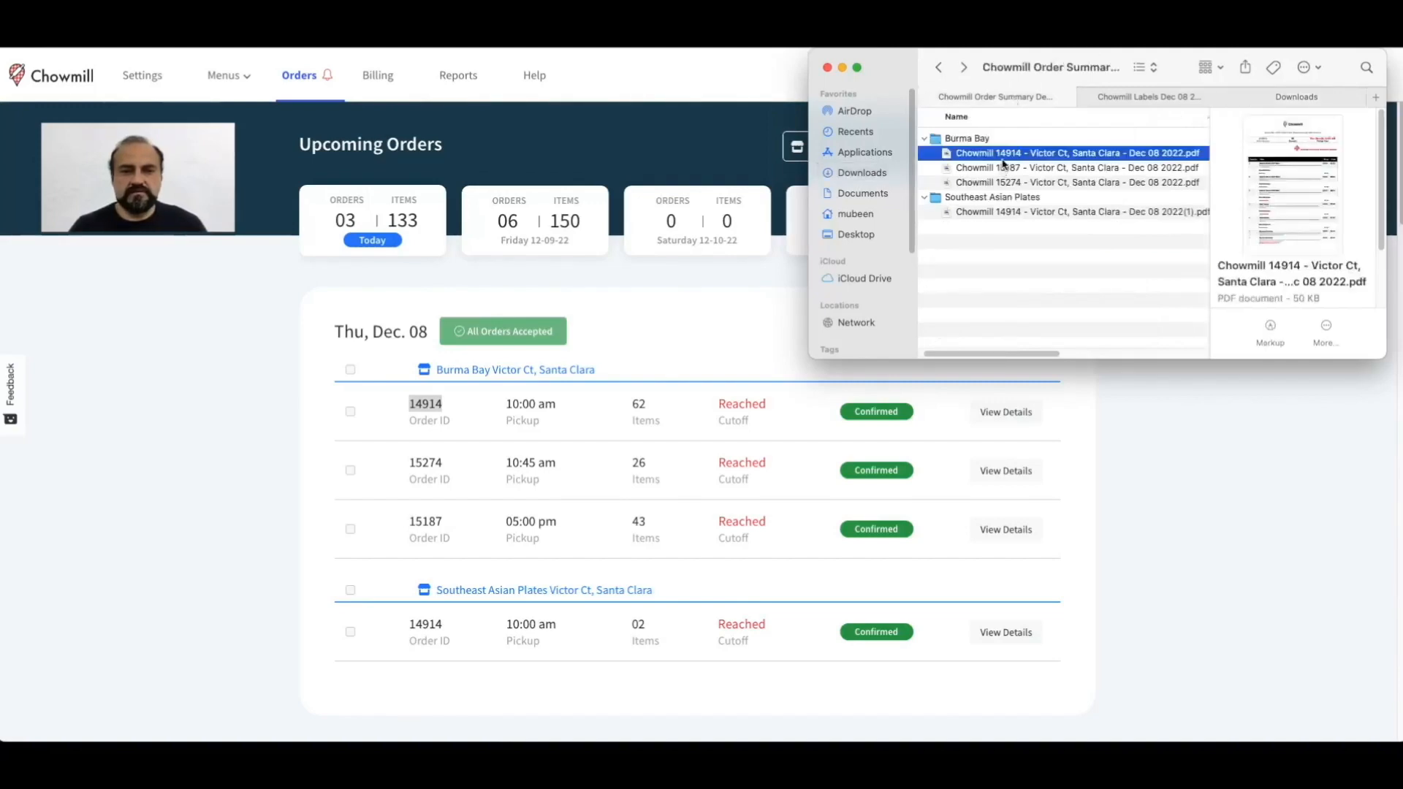
{"action": "key", "text": "super+Tab"}
{"action": "key", "text": "super+Tab"}
{"action": "key", "text": "super+Tab"}
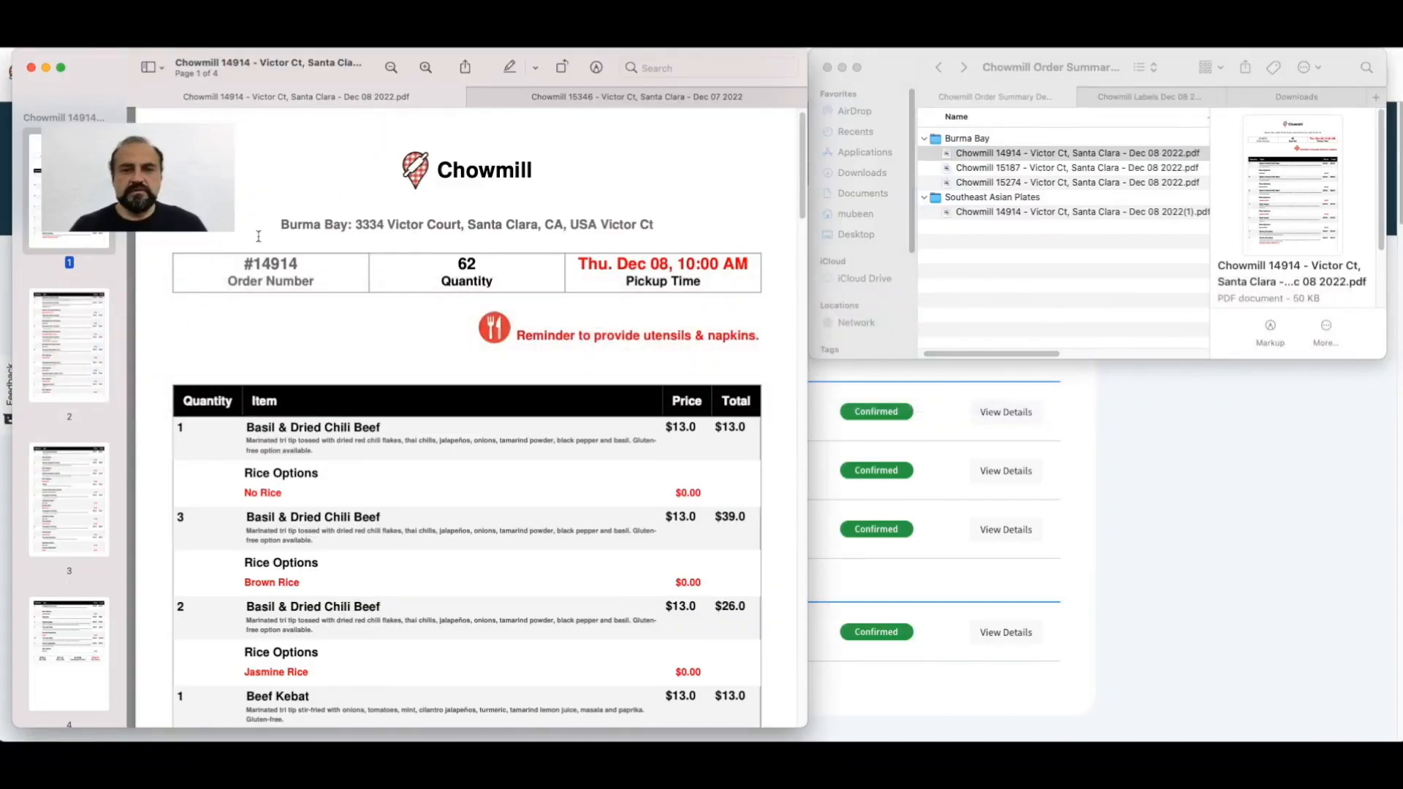
{"action": "left_click_drag", "start_coordinate": [277, 224], "coordinate": [417, 233]}
{"action": "scroll", "coordinate": [417, 233], "scroll_direction": "down", "scroll_amount": 1}
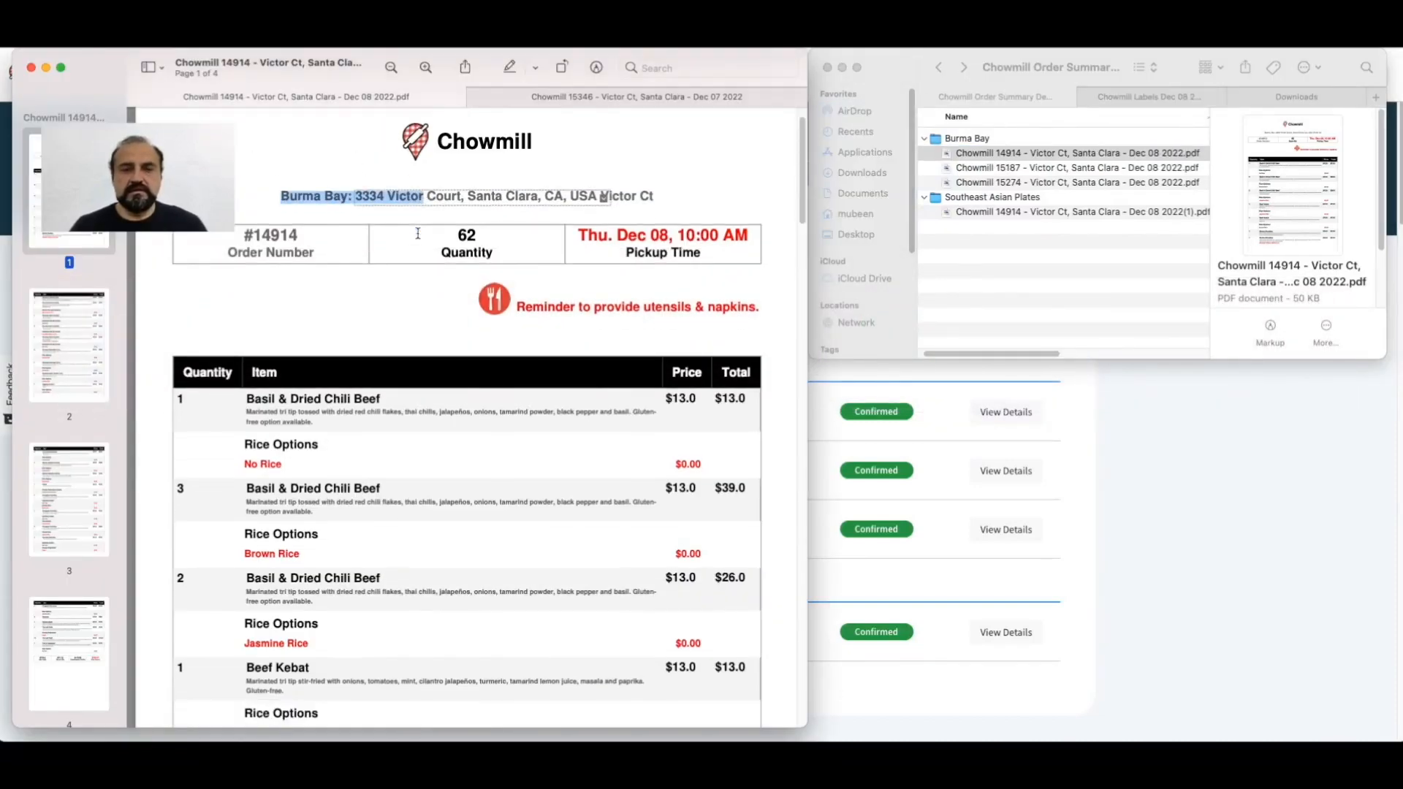
{"action": "double_click", "coordinate": [275, 235]}
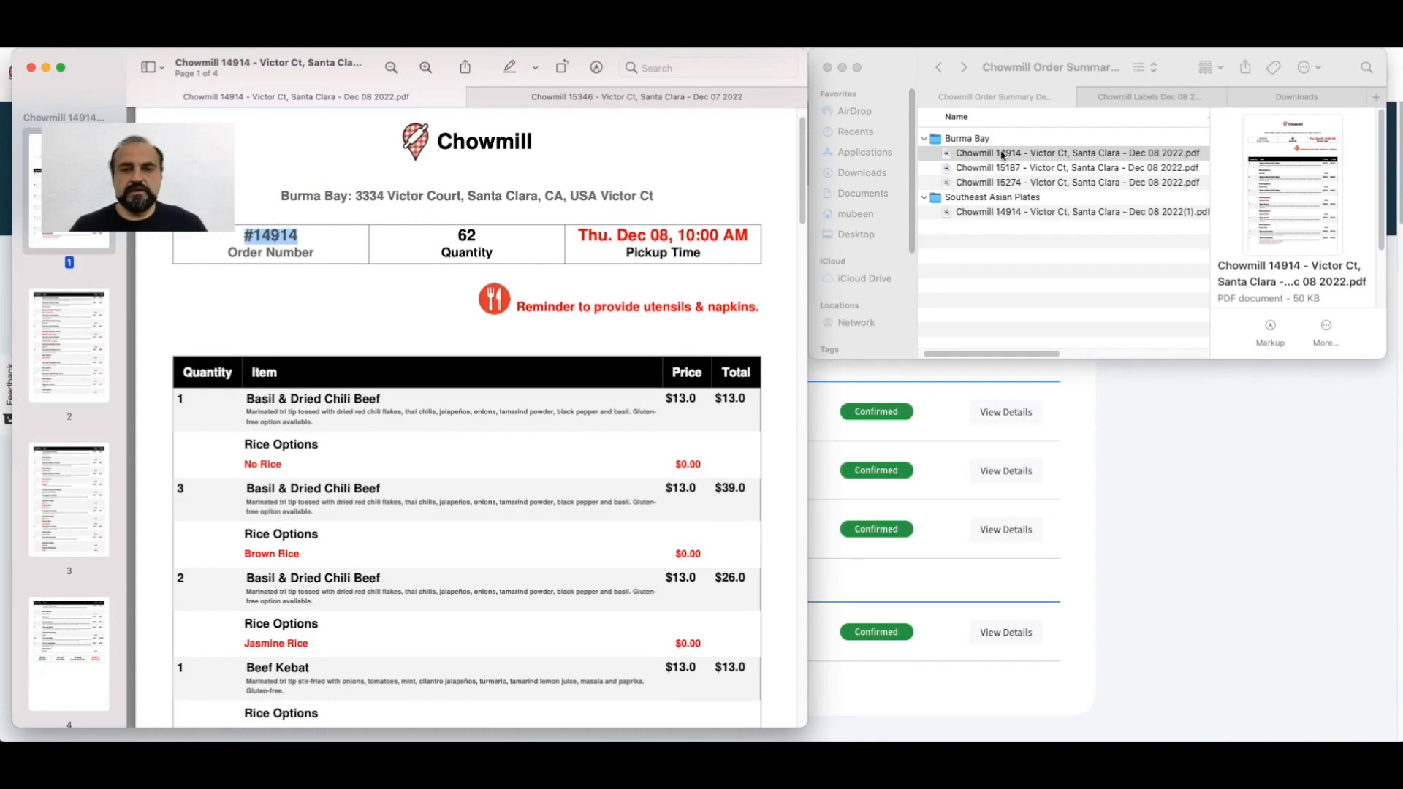
{"action": "scroll", "coordinate": [523, 355], "scroll_direction": "down", "scroll_amount": 1}
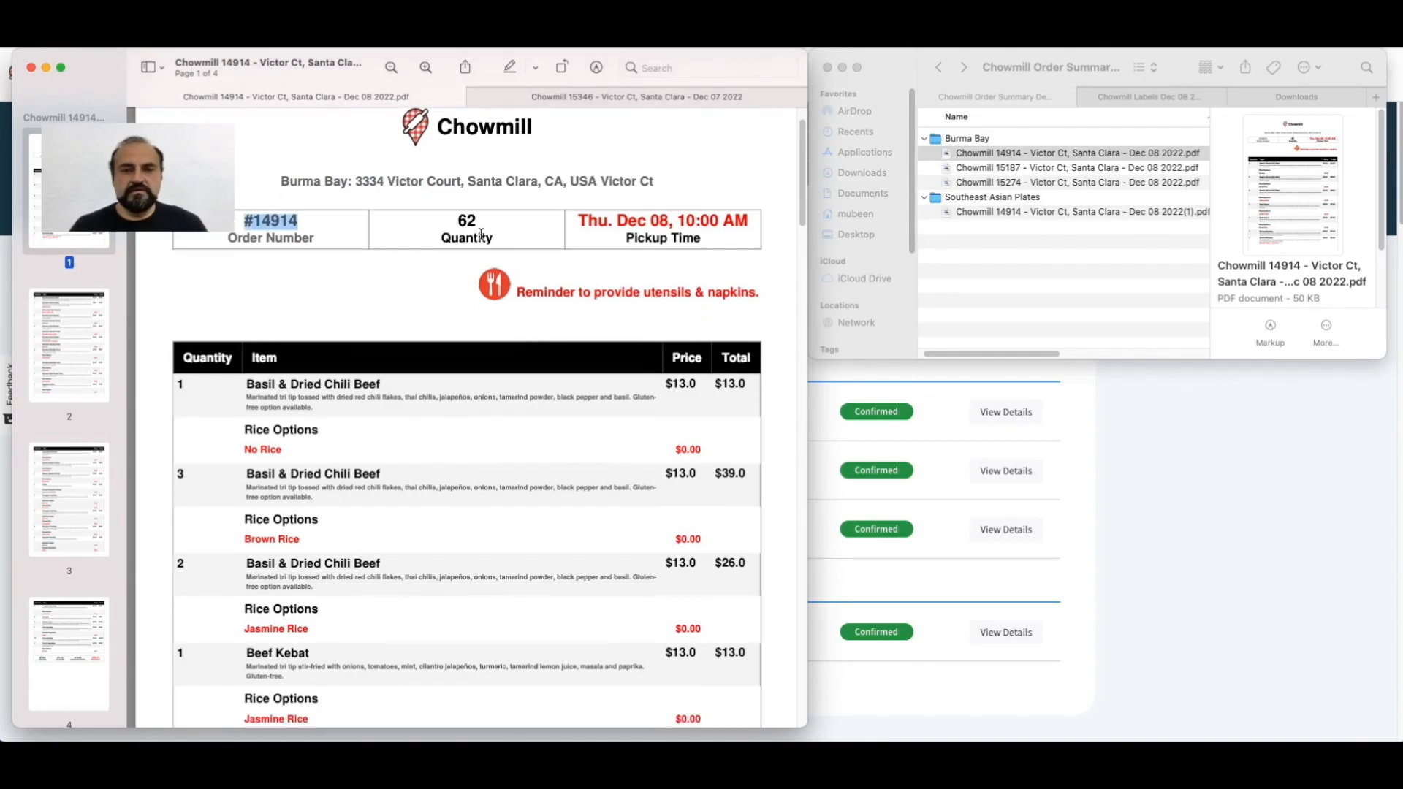
{"action": "left_click_drag", "start_coordinate": [574, 219], "coordinate": [703, 236]}
Examine the first Basil & Dried Chili Beef line and its Rice Options choice in the order summary
{"action": "scroll", "coordinate": [713, 236], "scroll_direction": "down", "scroll_amount": 5}
{"action": "scroll", "coordinate": [719, 236], "scroll_direction": "down", "scroll_amount": 2}
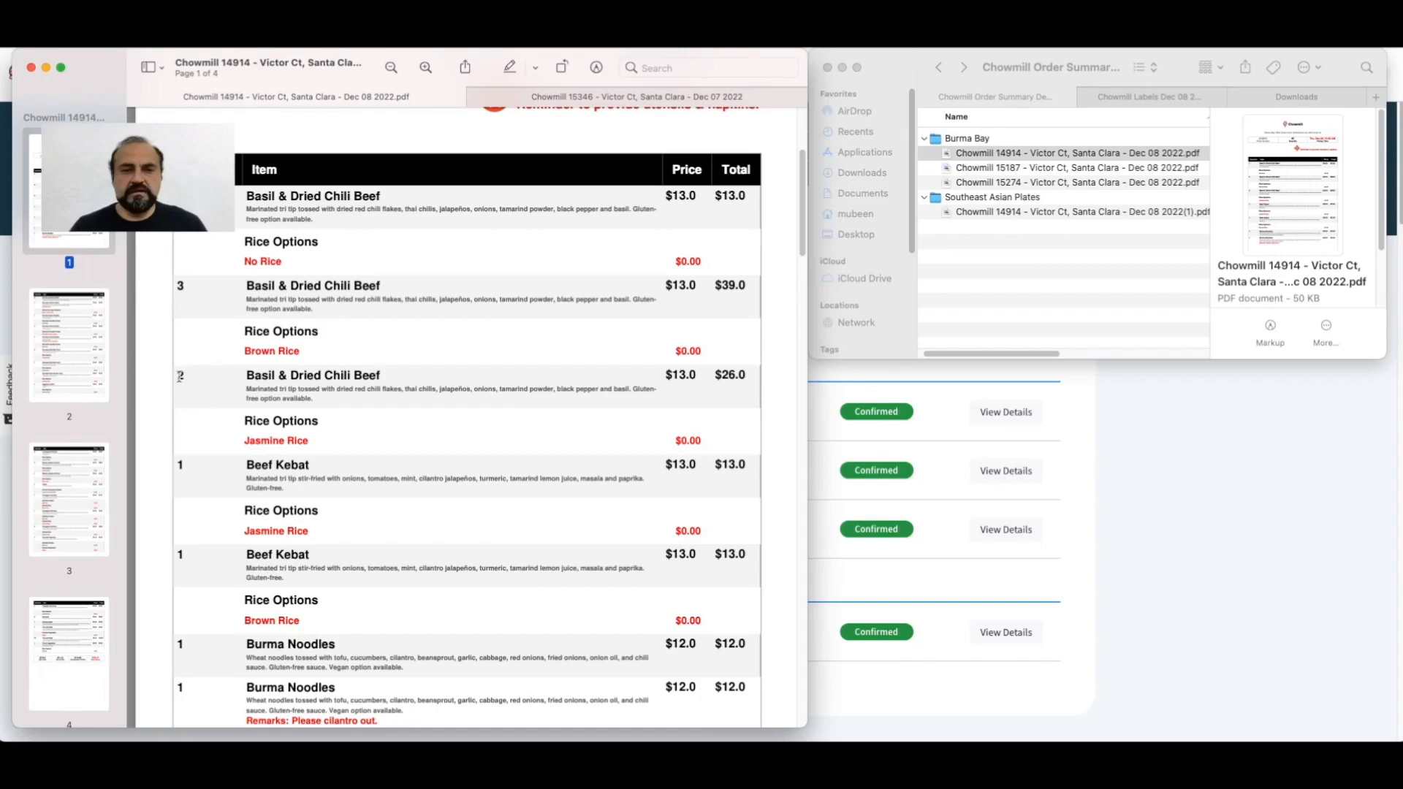
{"action": "left_click_drag", "start_coordinate": [250, 196], "coordinate": [358, 196]}
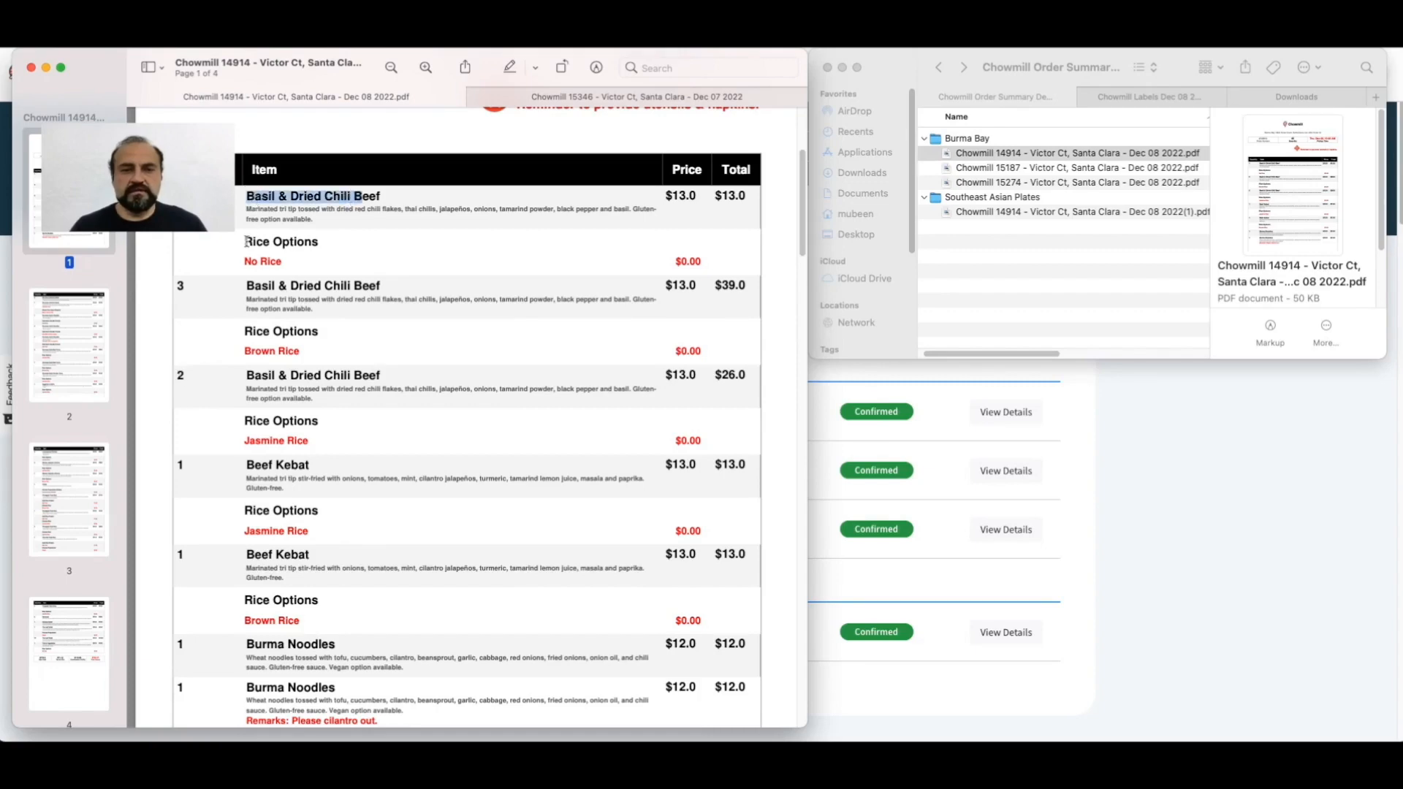
{"action": "left_click_drag", "start_coordinate": [247, 241], "coordinate": [318, 242]}
{"action": "double_click", "coordinate": [273, 260]}
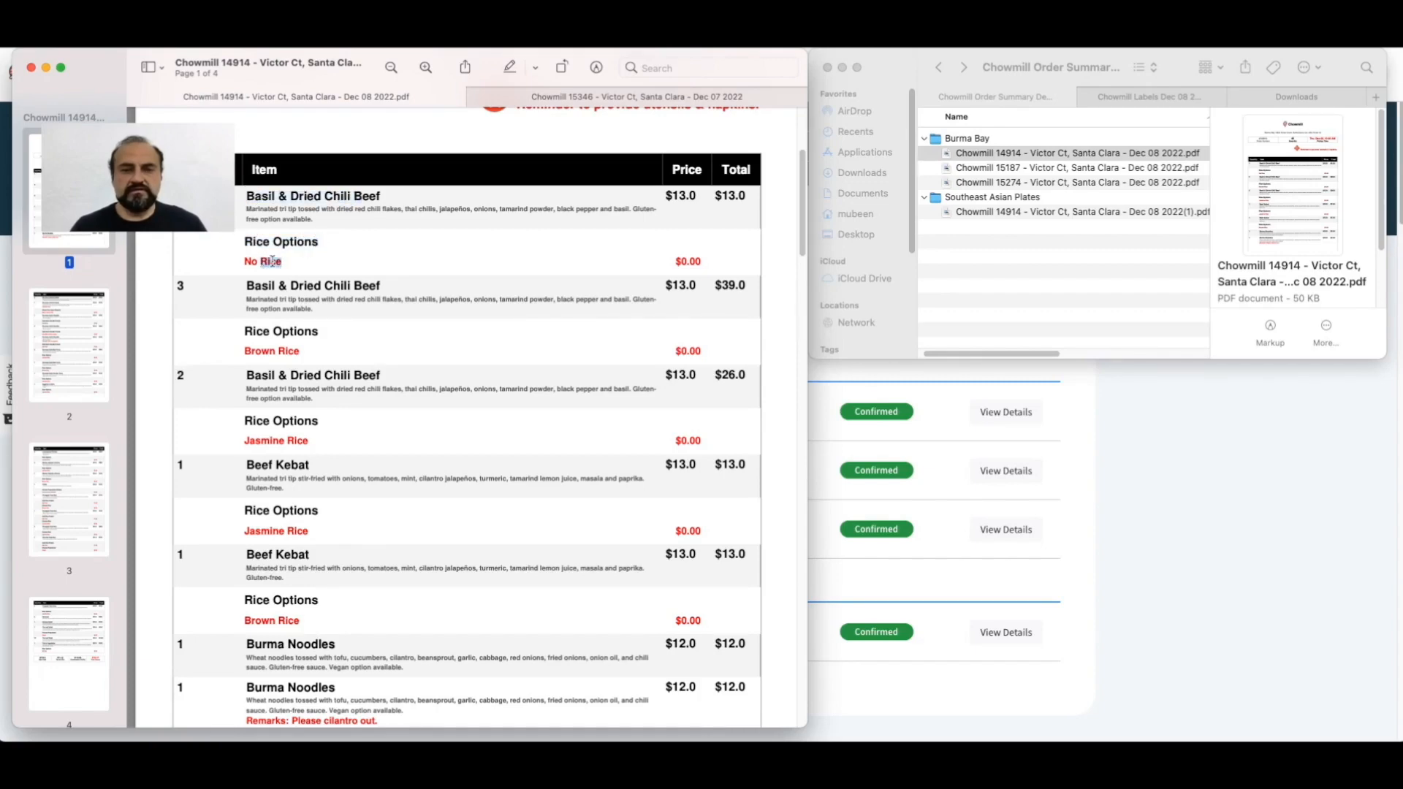
Read the customer remark under Burma Noodles and look through the remaining pages of the order summary
{"action": "scroll", "coordinate": [404, 265], "scroll_direction": "down", "scroll_amount": 5}
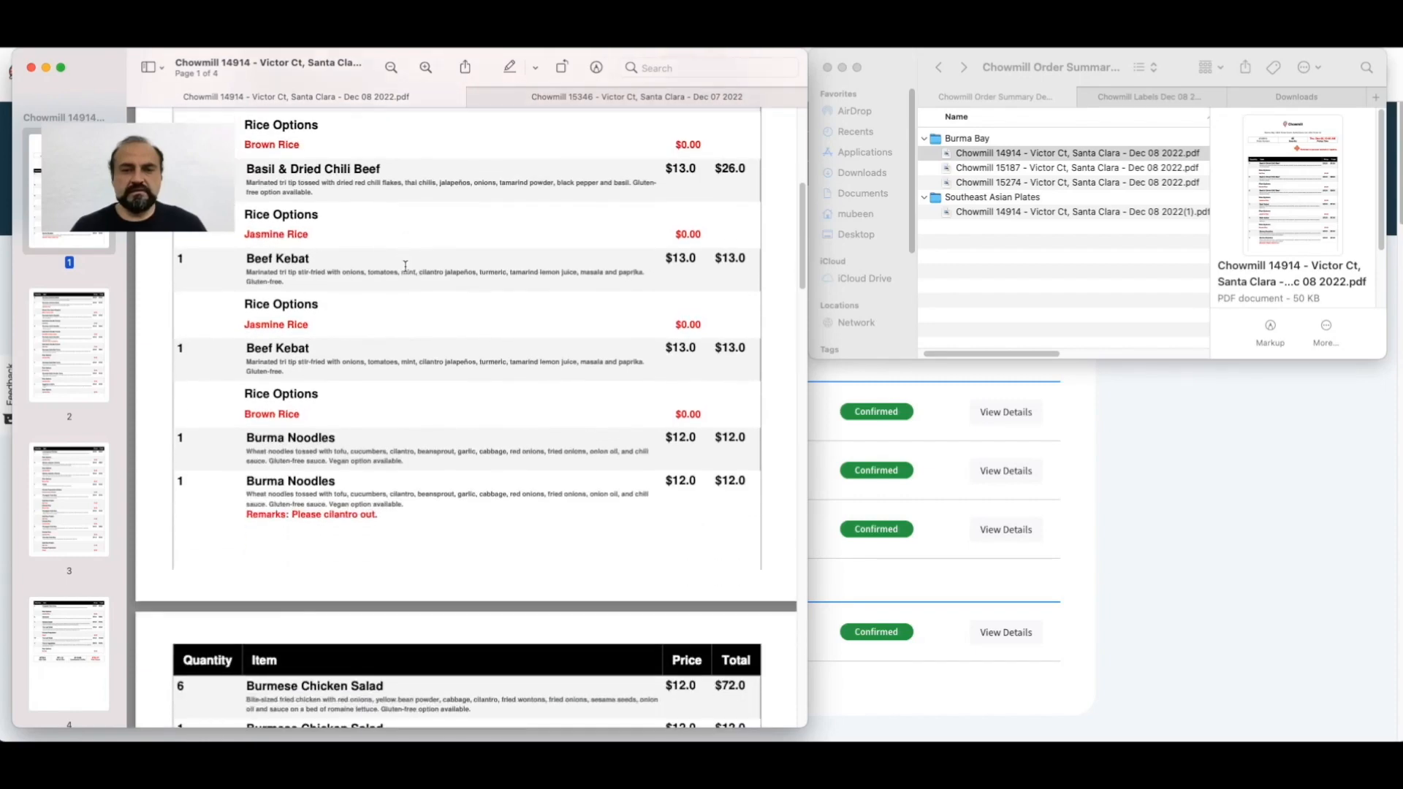
{"action": "left_click_drag", "start_coordinate": [252, 476], "coordinate": [347, 475]}
{"action": "triple_click", "coordinate": [337, 512]}
{"action": "scroll", "coordinate": [337, 511], "scroll_direction": "down", "scroll_amount": 3}
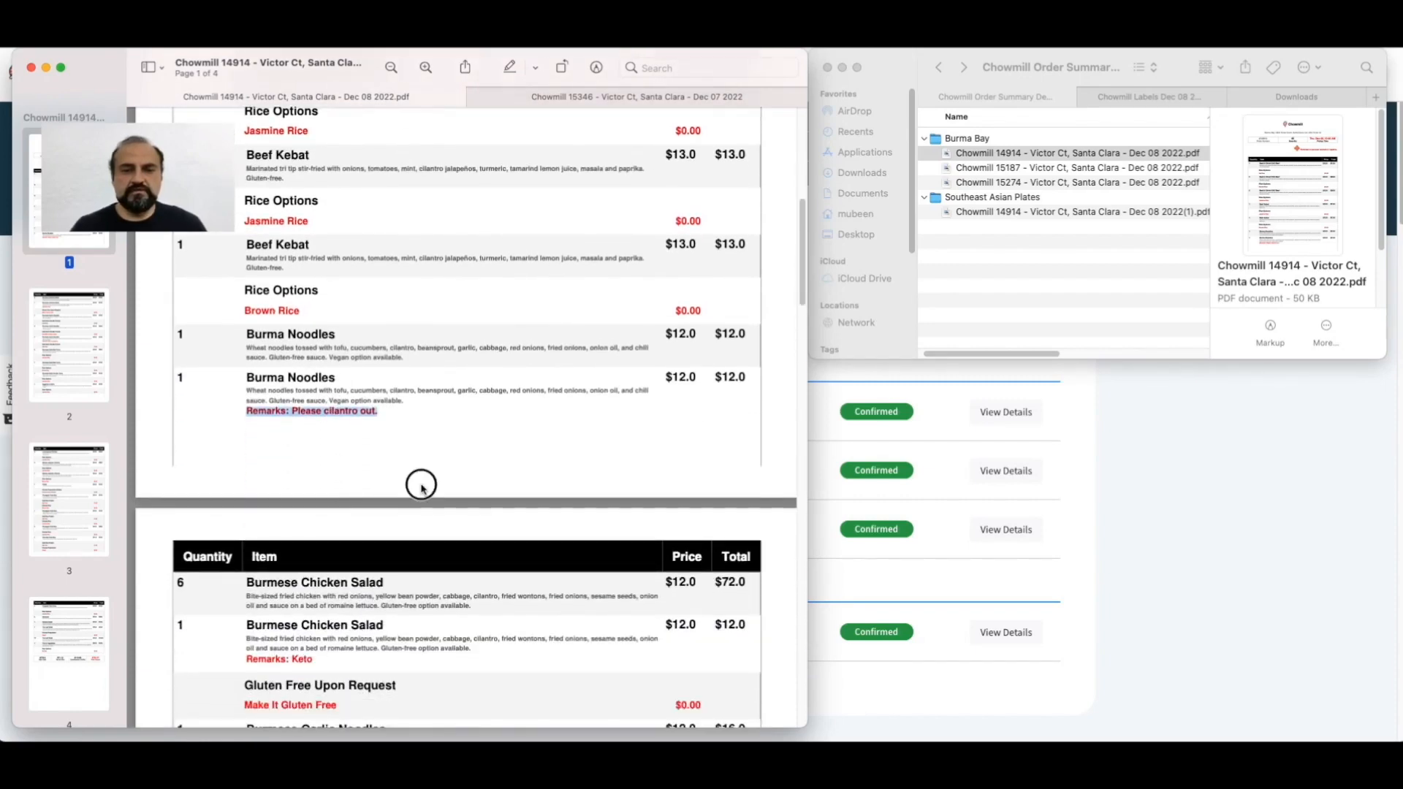
{"action": "left_click", "coordinate": [421, 489]}
{"action": "scroll", "coordinate": [421, 489], "scroll_direction": "down", "scroll_amount": 20}
{"action": "scroll", "coordinate": [420, 487], "scroll_direction": "down", "scroll_amount": 10}
{"action": "scroll", "coordinate": [597, 493], "scroll_direction": "up", "scroll_amount": 20}
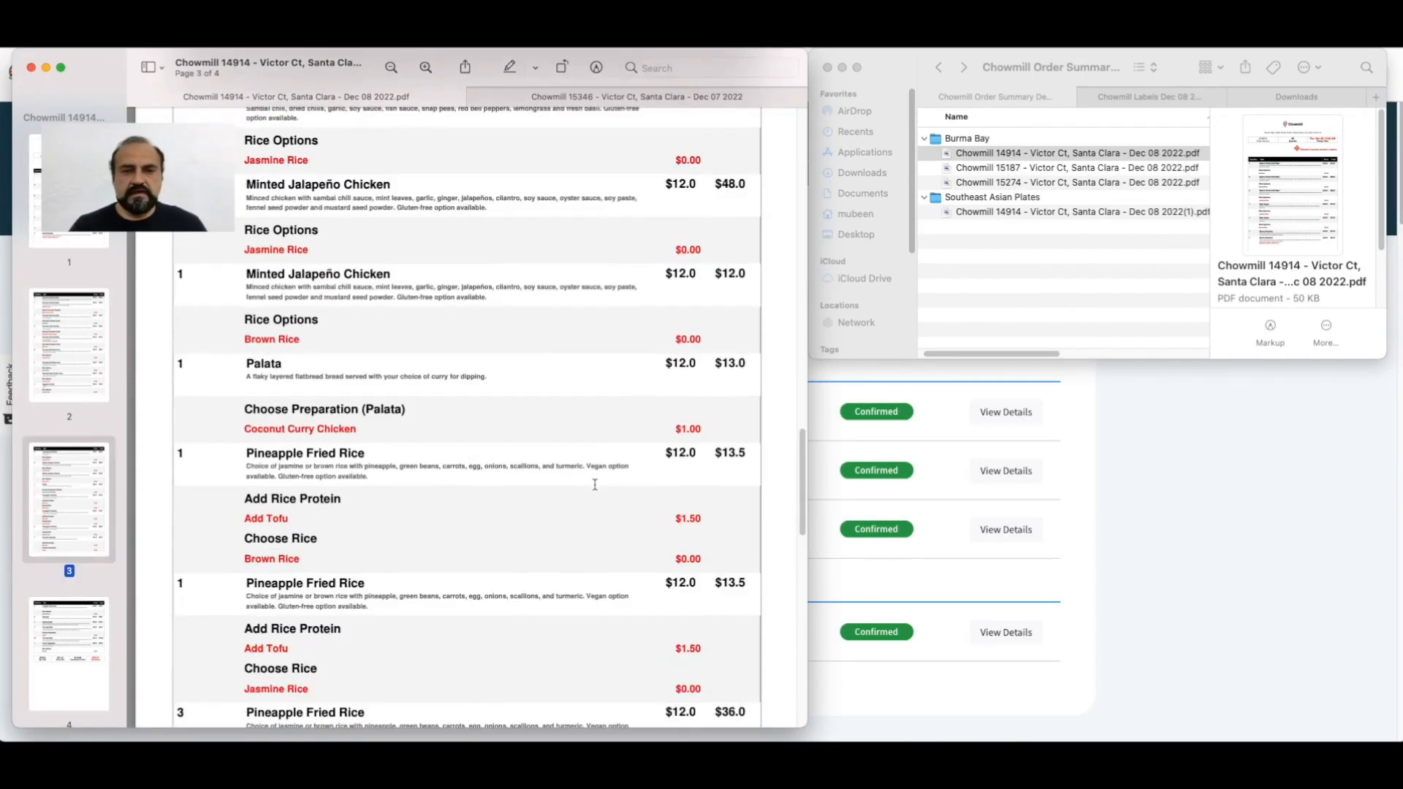
Show the Dec 07 2022 Burma Bay labels PDF and check its item count and print scale notice
{"action": "left_click", "coordinate": [1169, 97]}
{"action": "left_click", "coordinate": [617, 99]}
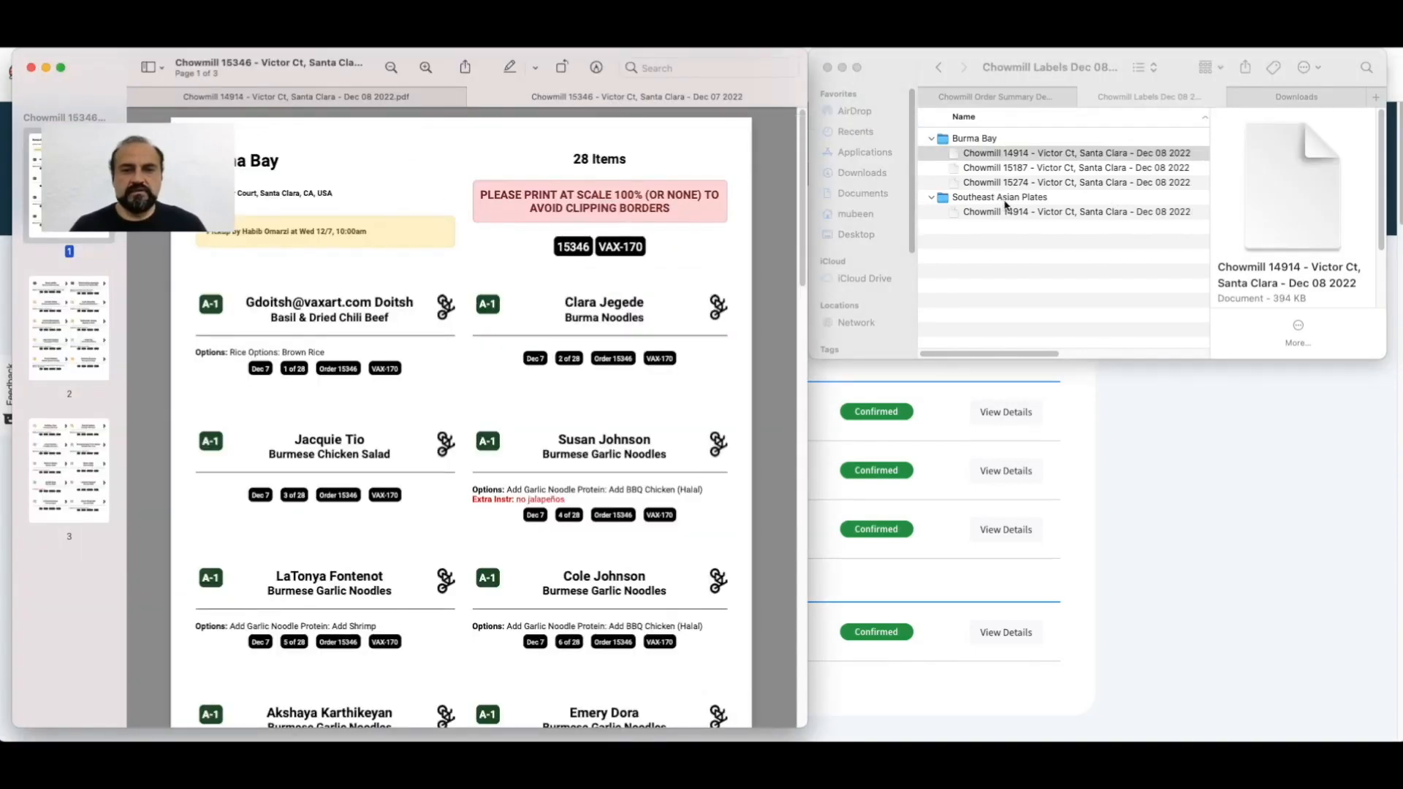
{"action": "scroll", "coordinate": [494, 179], "scroll_direction": "down", "scroll_amount": 2}
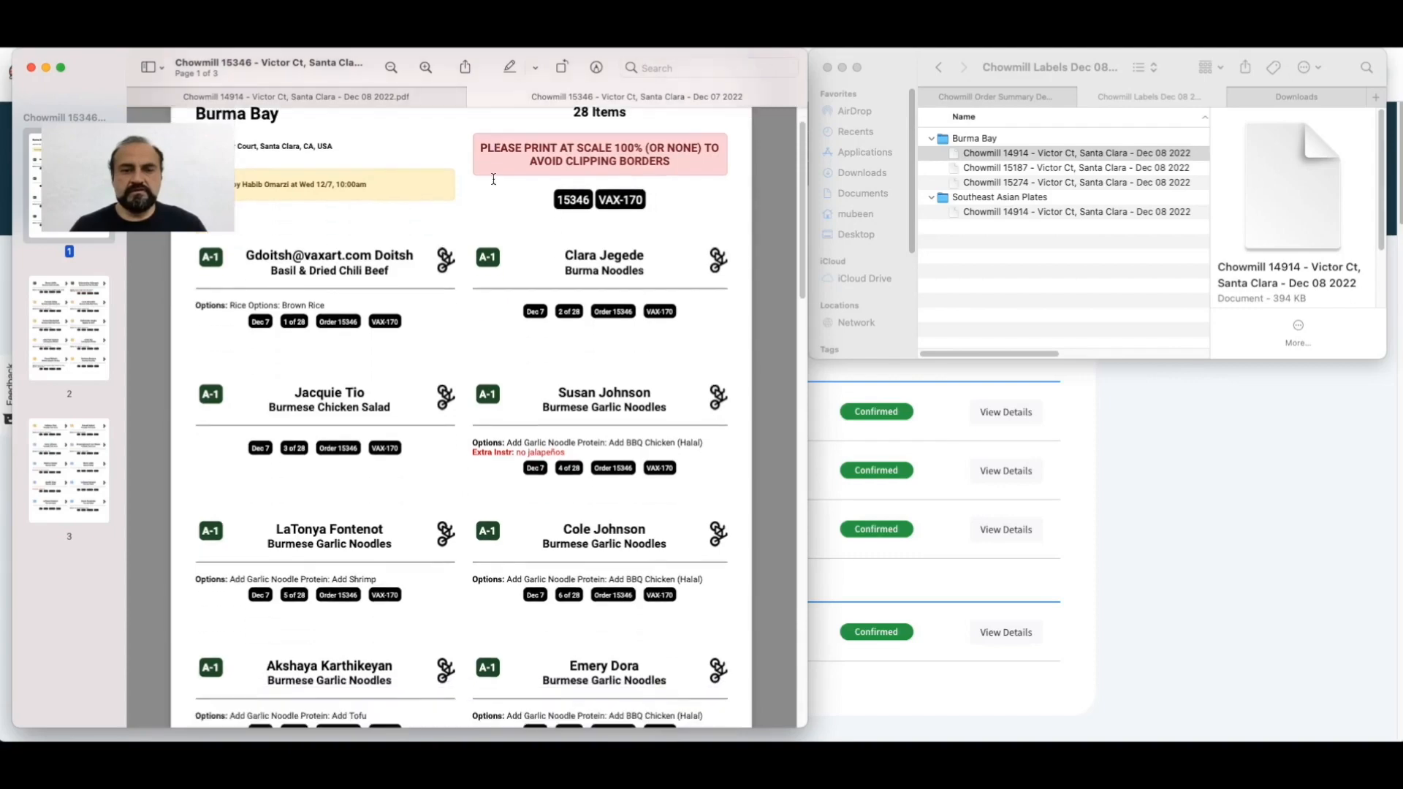
{"action": "scroll", "coordinate": [494, 179], "scroll_direction": "up", "scroll_amount": 1}
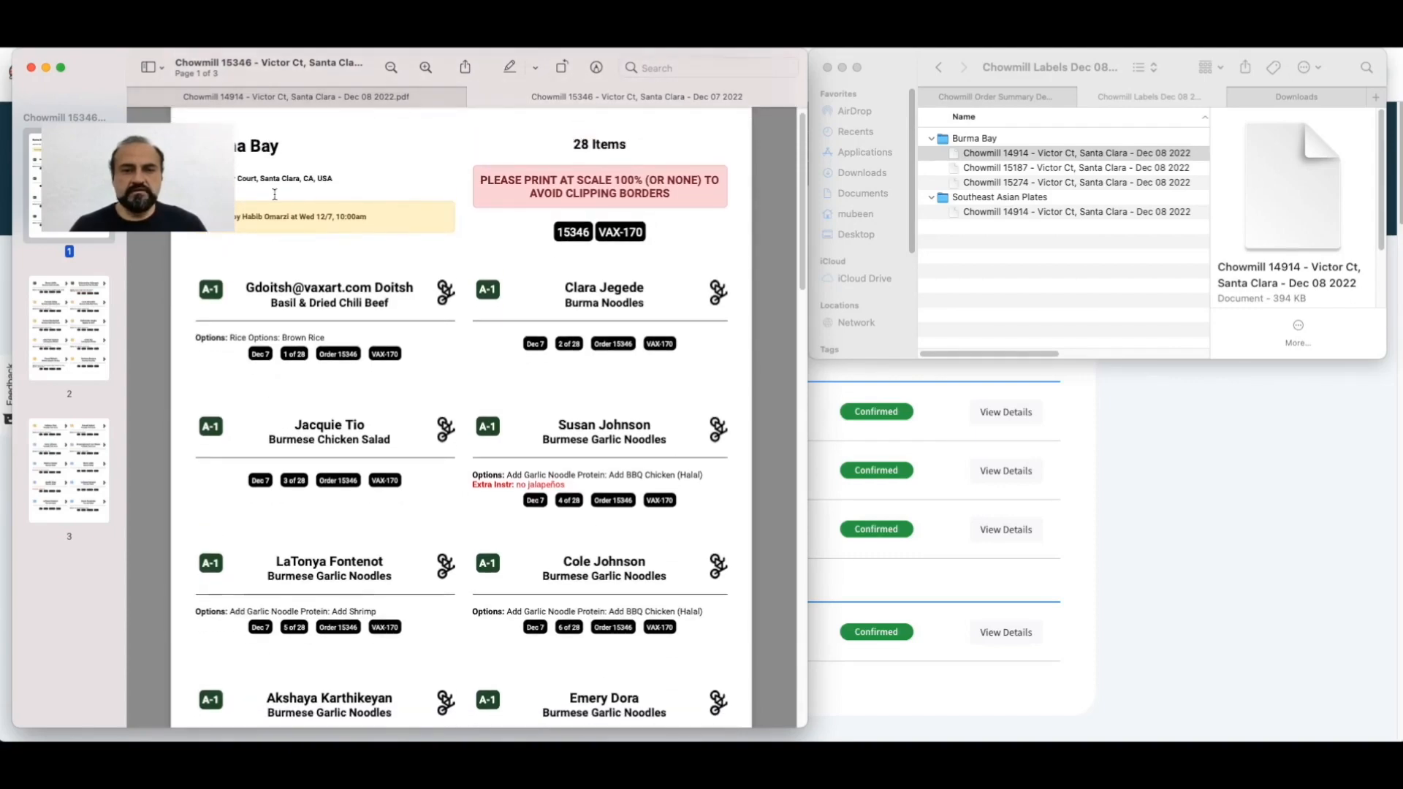
{"action": "left_click_drag", "start_coordinate": [569, 140], "coordinate": [606, 179]}
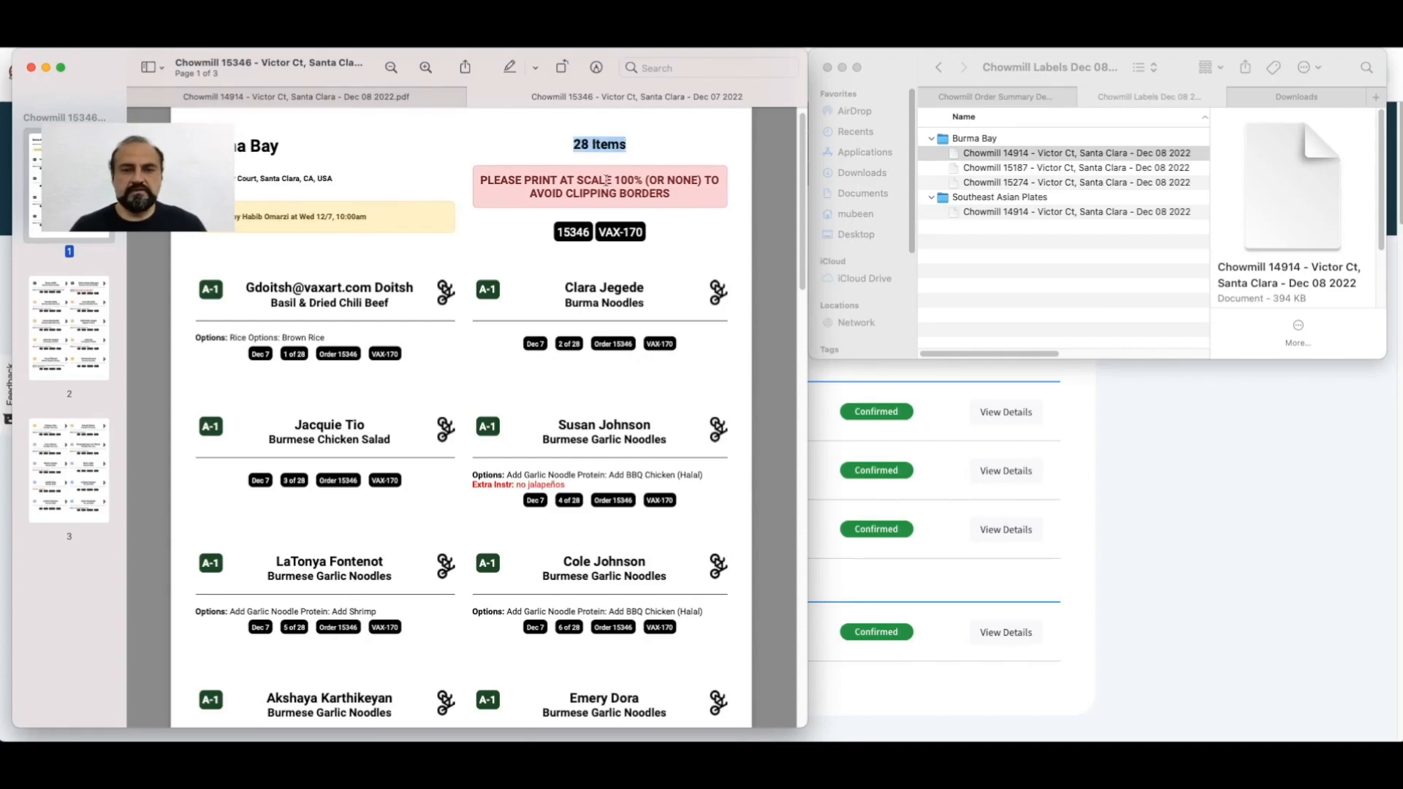
{"action": "left_click_drag", "start_coordinate": [481, 179], "coordinate": [714, 197]}
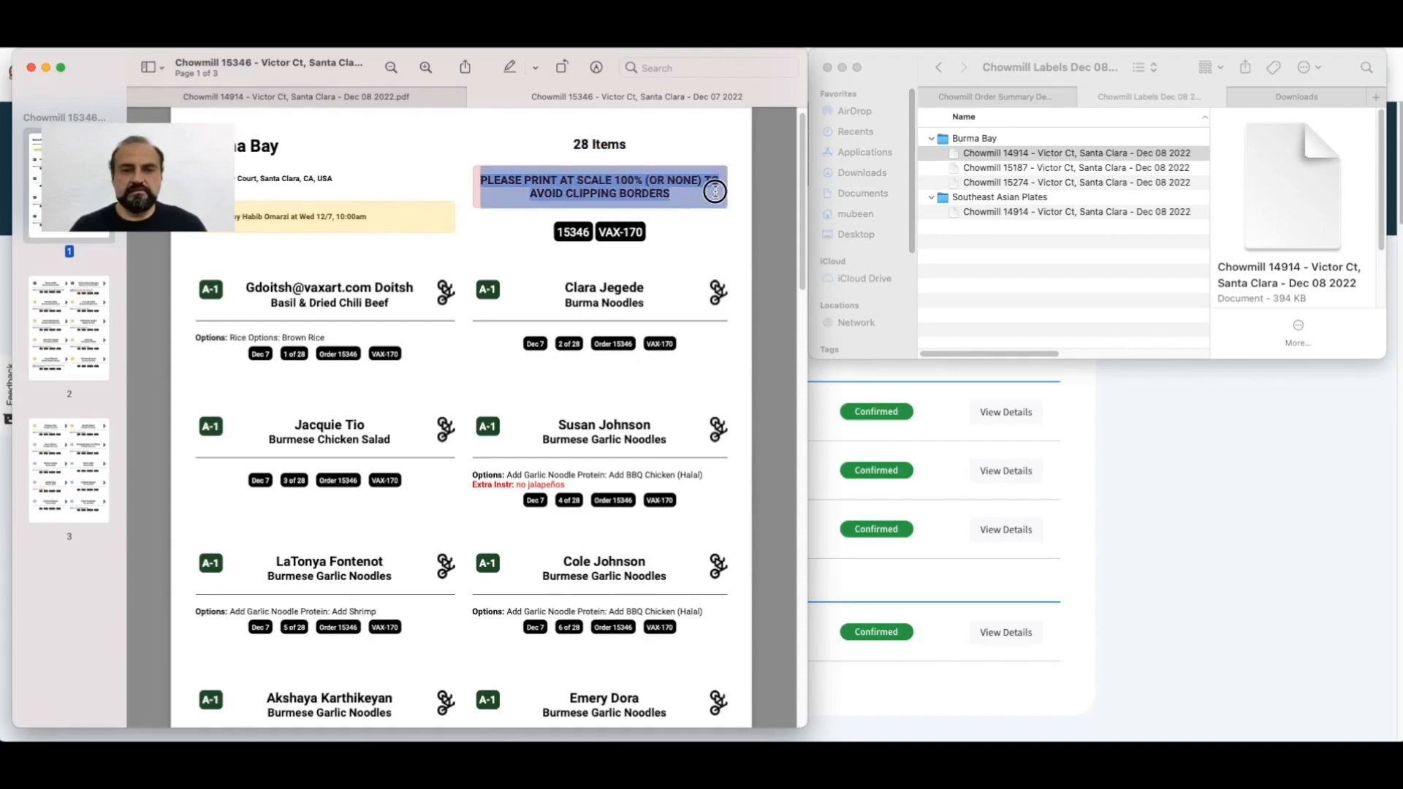
{"action": "left_click", "coordinate": [618, 210]}
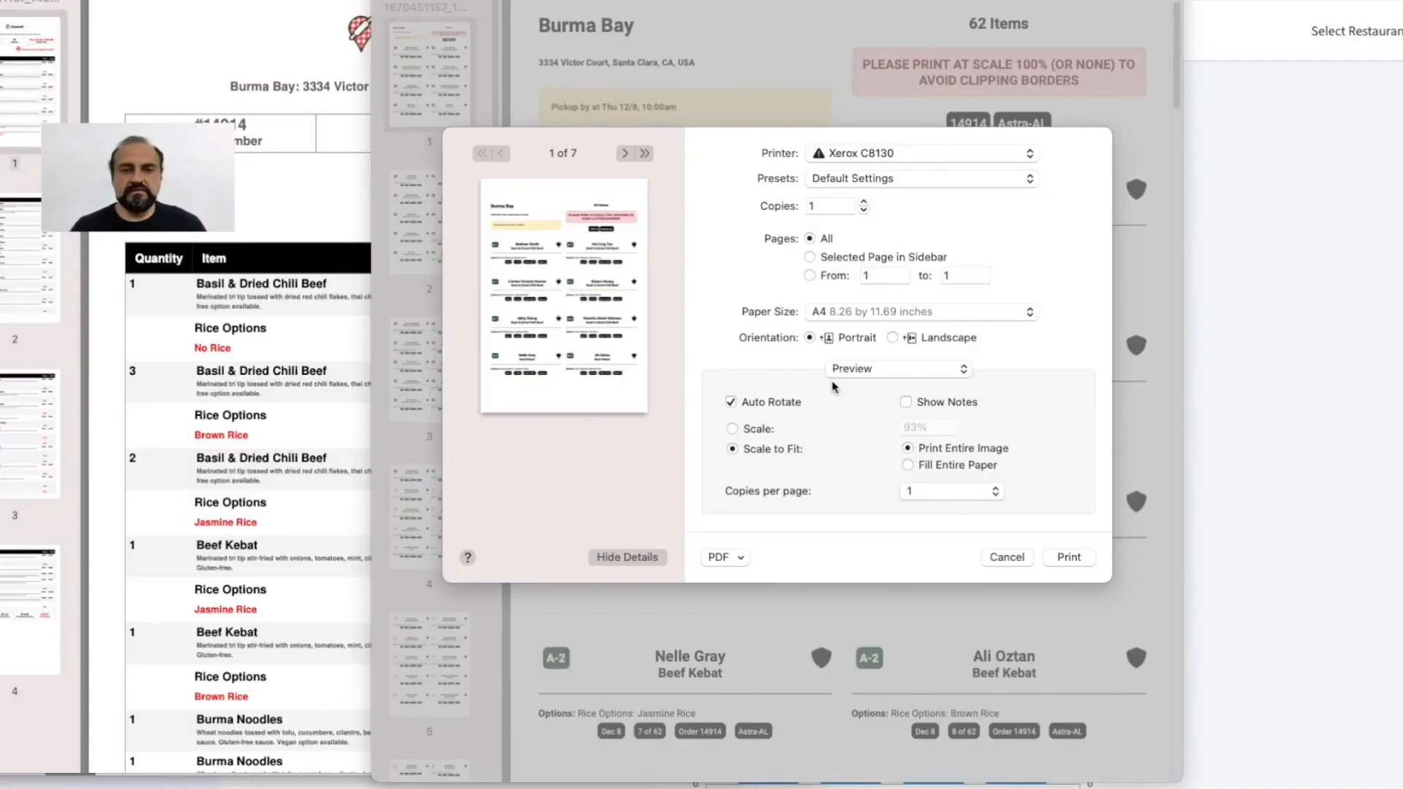
Set the print scale of the Burma Bay labels to 100% instead of scaling to fit
{"action": "left_click", "coordinate": [731, 428]}
{"action": "double_click", "coordinate": [928, 428]}
{"action": "type", "text": "100"}
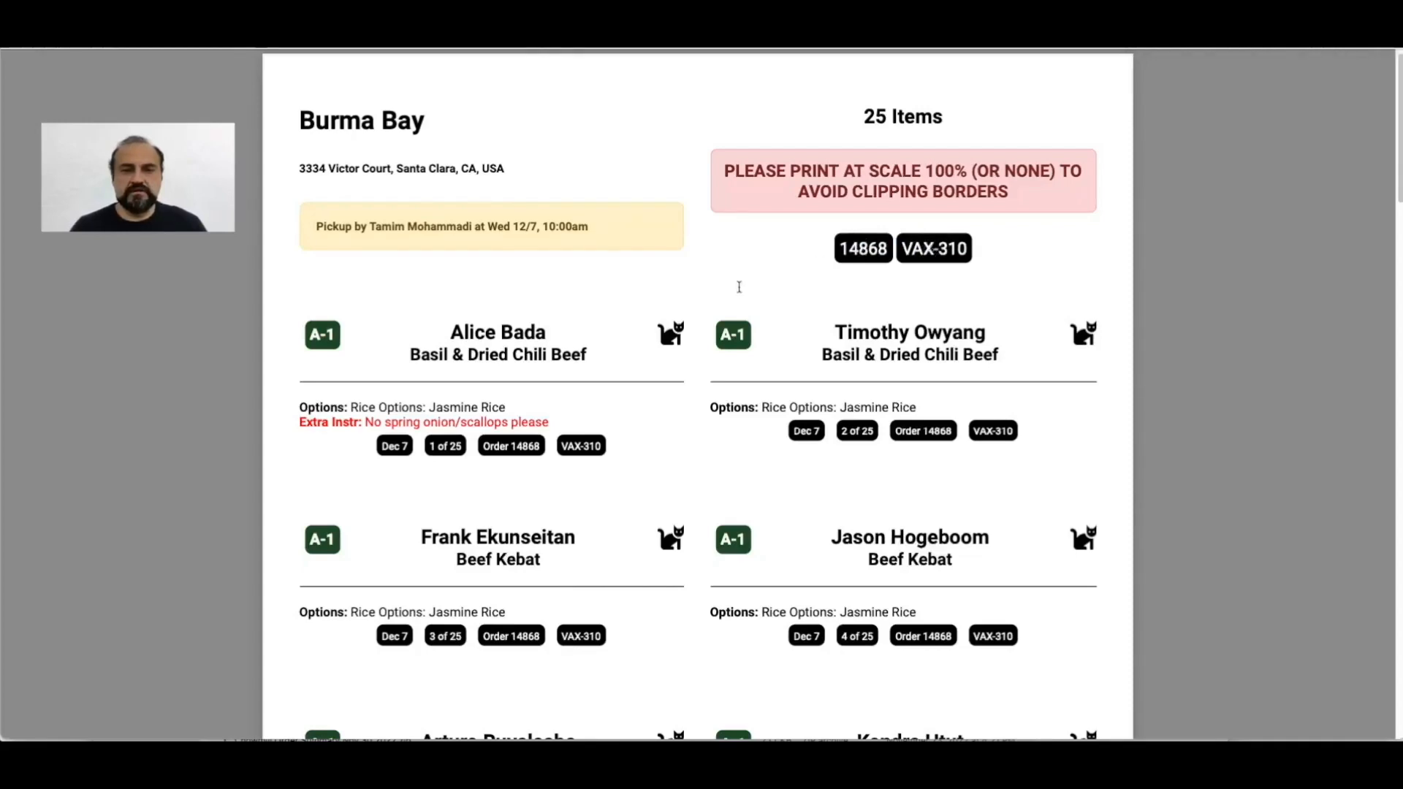
Compare the cat icons and order number tags on the first Burma Bay labels
{"action": "double_click", "coordinate": [667, 334]}
{"action": "double_click", "coordinate": [530, 444]}
{"action": "double_click", "coordinate": [669, 337]}
{"action": "double_click", "coordinate": [1090, 341]}
{"action": "double_click", "coordinate": [929, 432]}
{"action": "scroll", "coordinate": [929, 432], "scroll_direction": "down", "scroll_amount": 3}
{"action": "scroll", "coordinate": [928, 431], "scroll_direction": "up", "scroll_amount": 5}
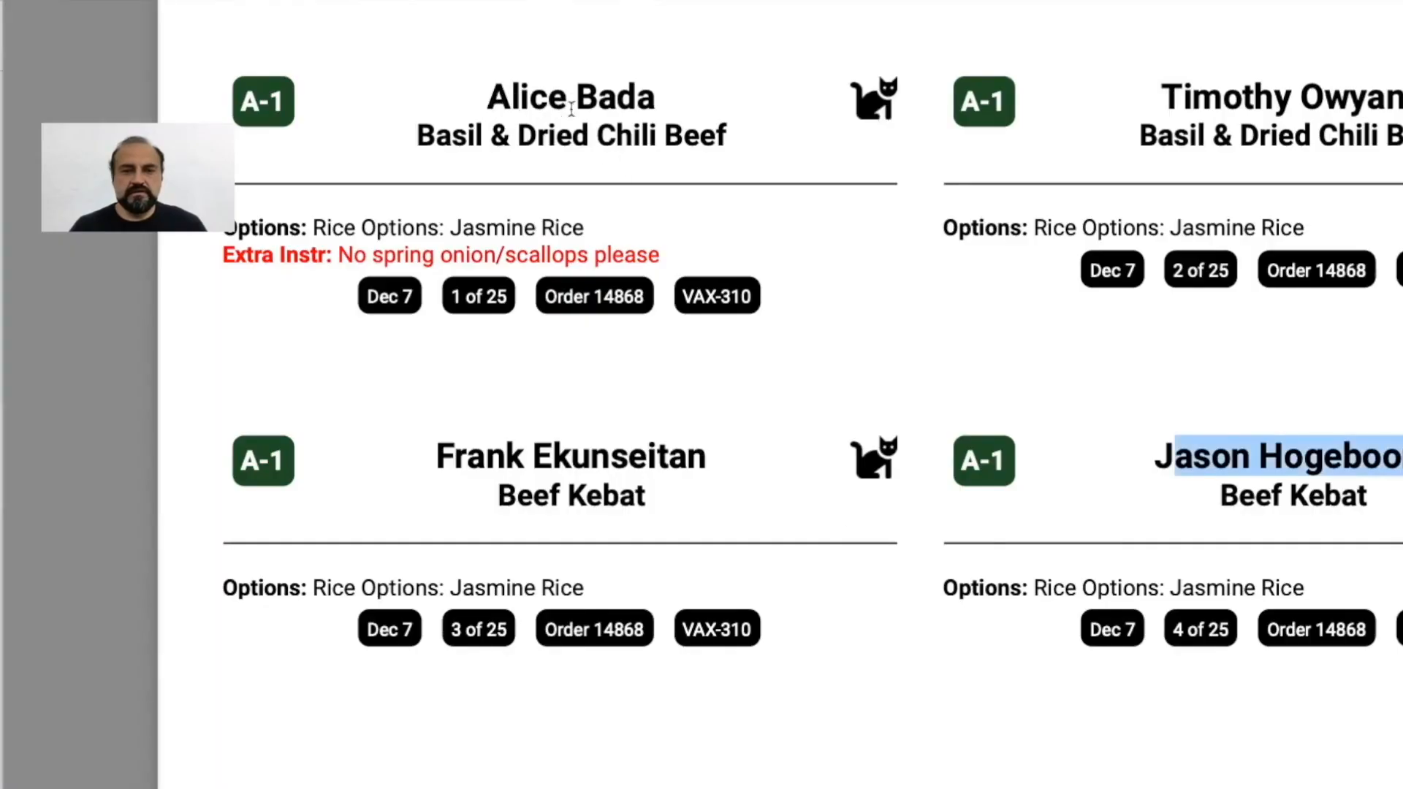
Examine the customer name, rice options and extra instructions on the first label and compare the neighbouring labels
{"action": "left_click_drag", "start_coordinate": [495, 95], "coordinate": [651, 99]}
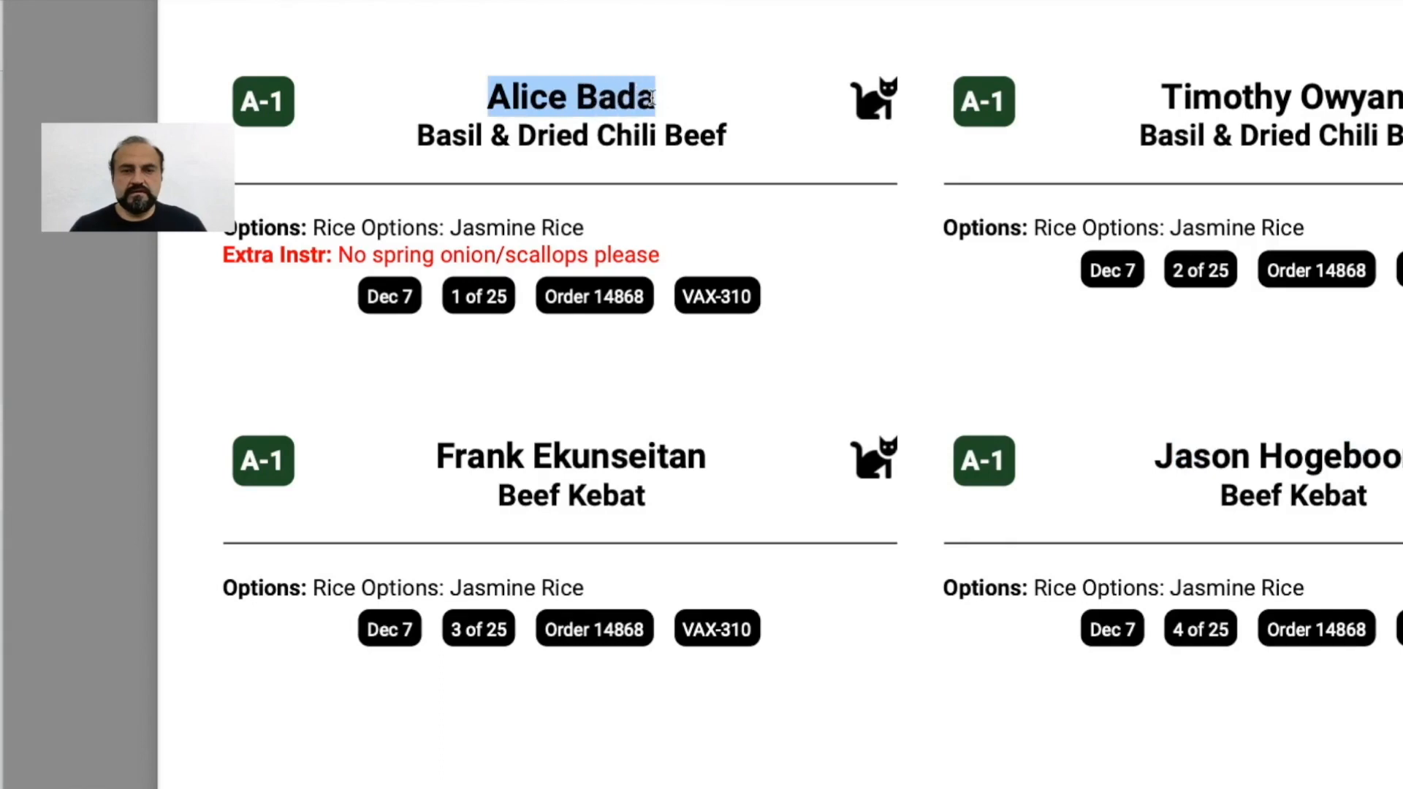
{"action": "left_click", "coordinate": [322, 223]}
{"action": "left_click_drag", "start_coordinate": [217, 232], "coordinate": [589, 226]}
{"action": "left_click_drag", "start_coordinate": [221, 250], "coordinate": [662, 259]}
{"action": "left_click", "coordinate": [671, 226]}
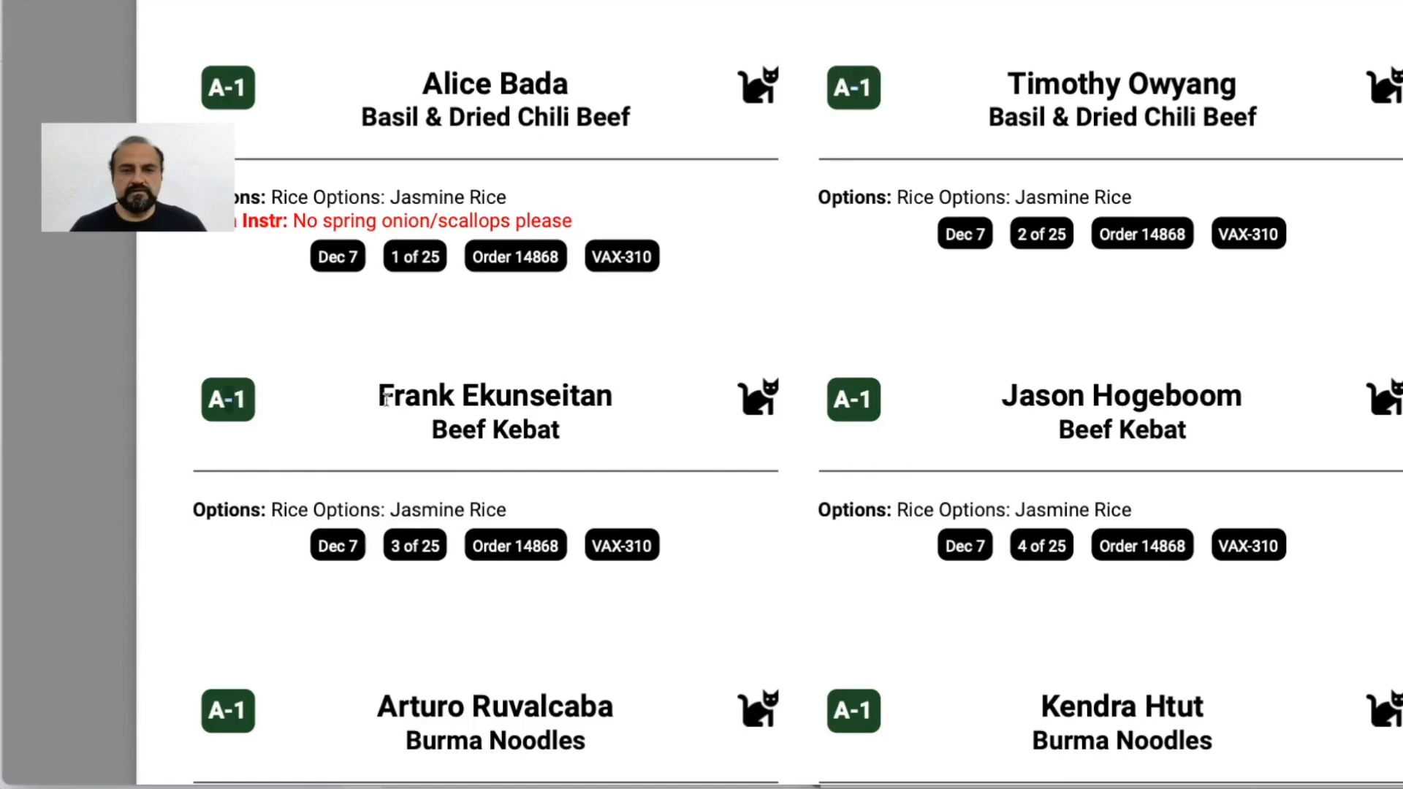
{"action": "left_click_drag", "start_coordinate": [879, 399], "coordinate": [871, 400]}
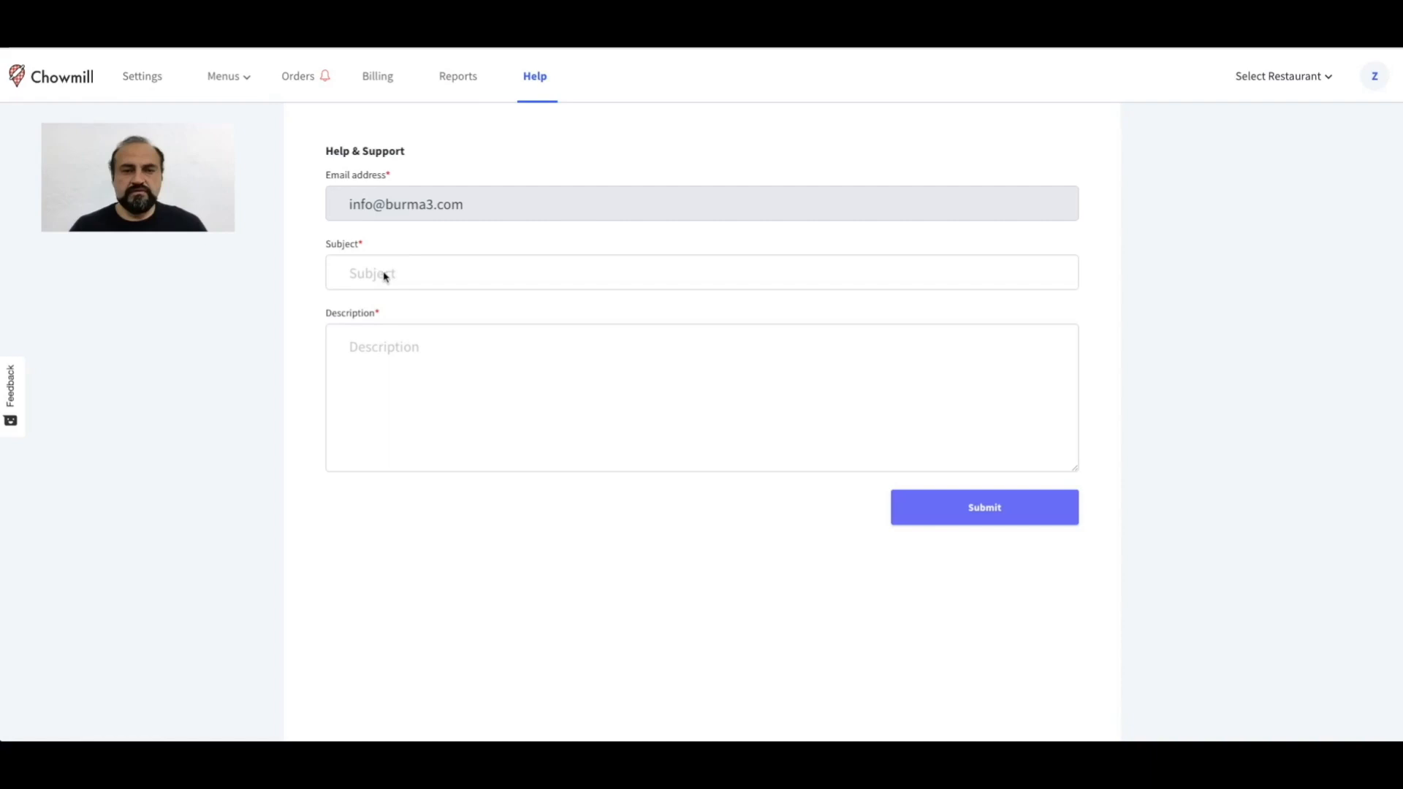
Submit a Help & Support request with subject "Need more labels" and a description asking for label supplies because they are running short
{"action": "left_click", "coordinate": [537, 80]}
{"action": "left_click", "coordinate": [397, 277]}
{"action": "type", "text": "N"}
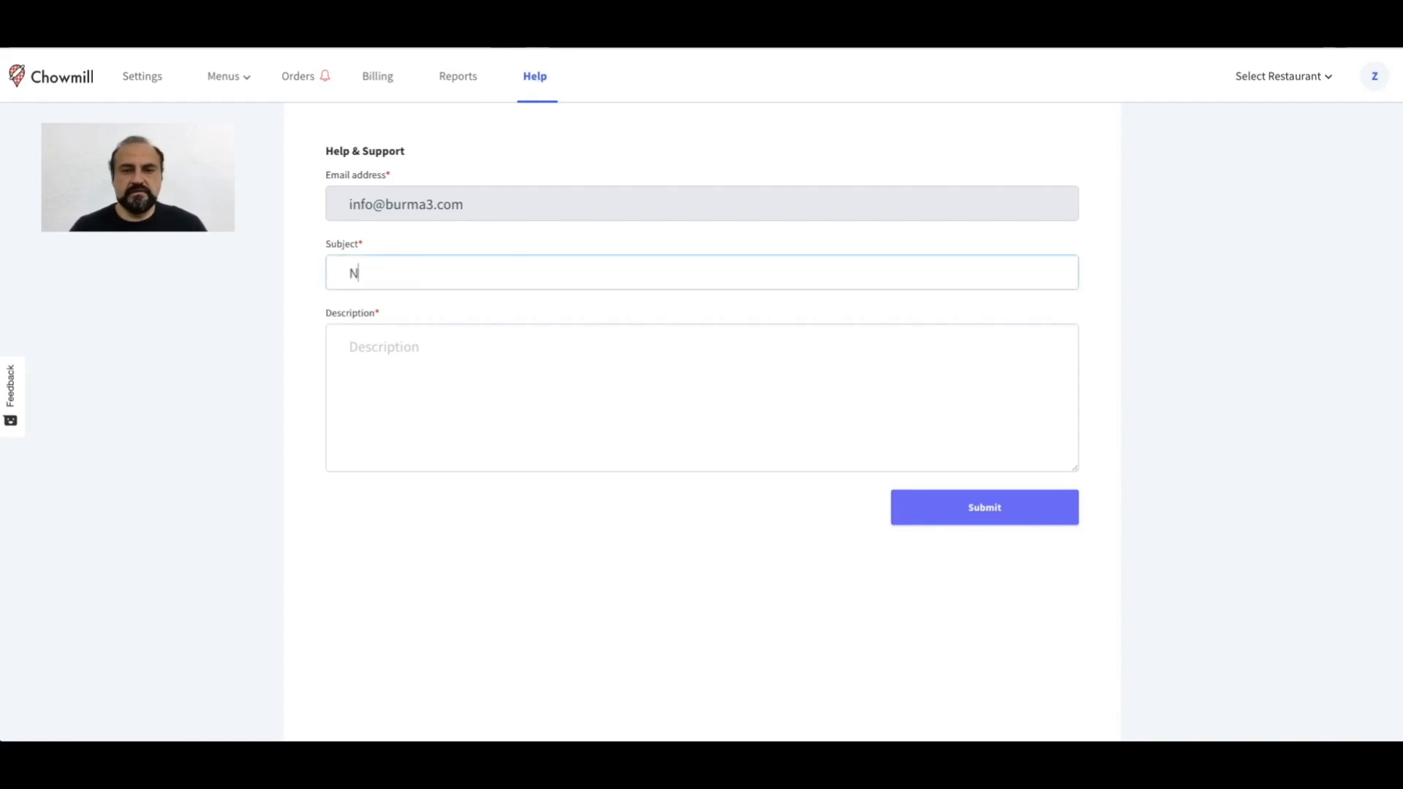
{"action": "type", "text": "eed more labels"}
{"action": "key", "text": "Tab"}
{"action": "key", "text": "super+v"}
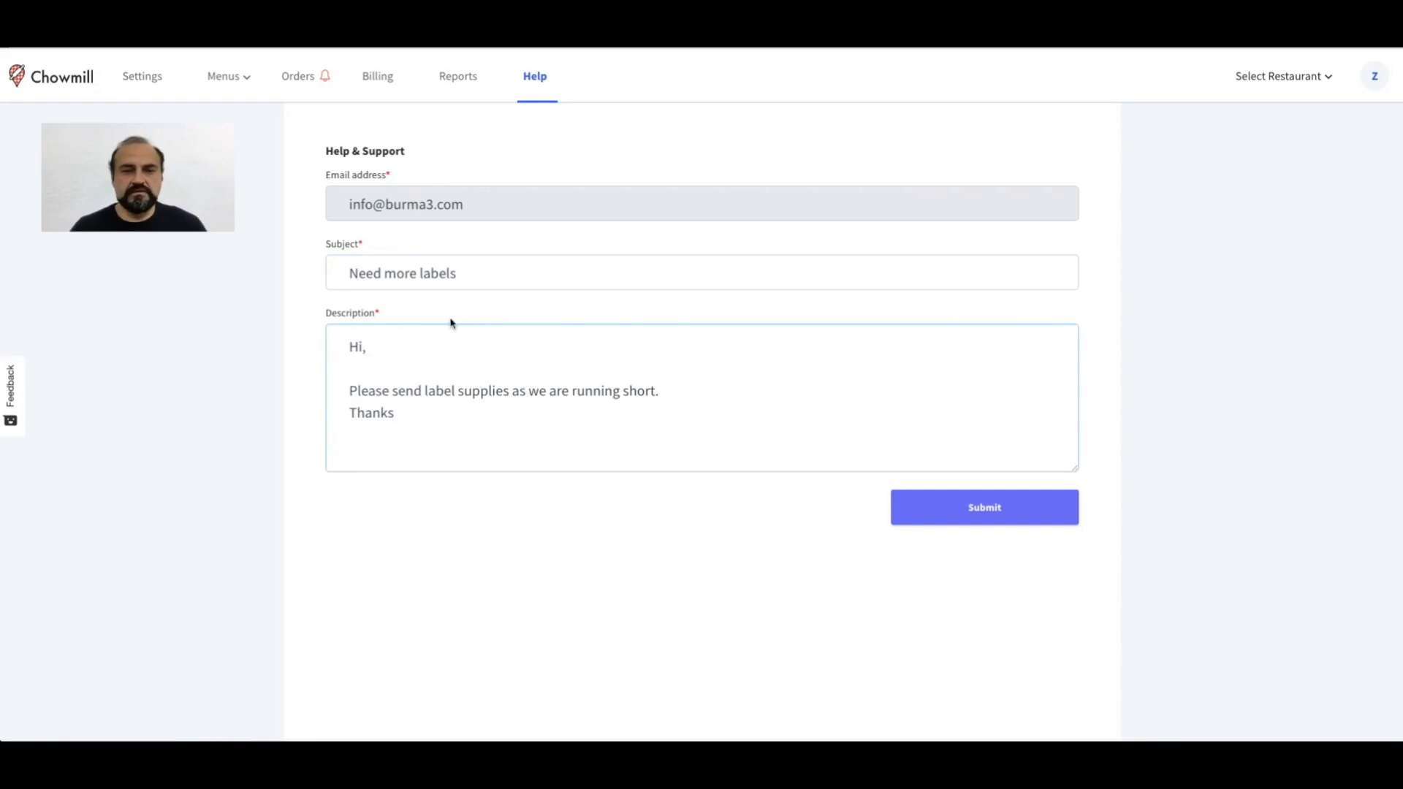
{"action": "left_click", "coordinate": [996, 516]}
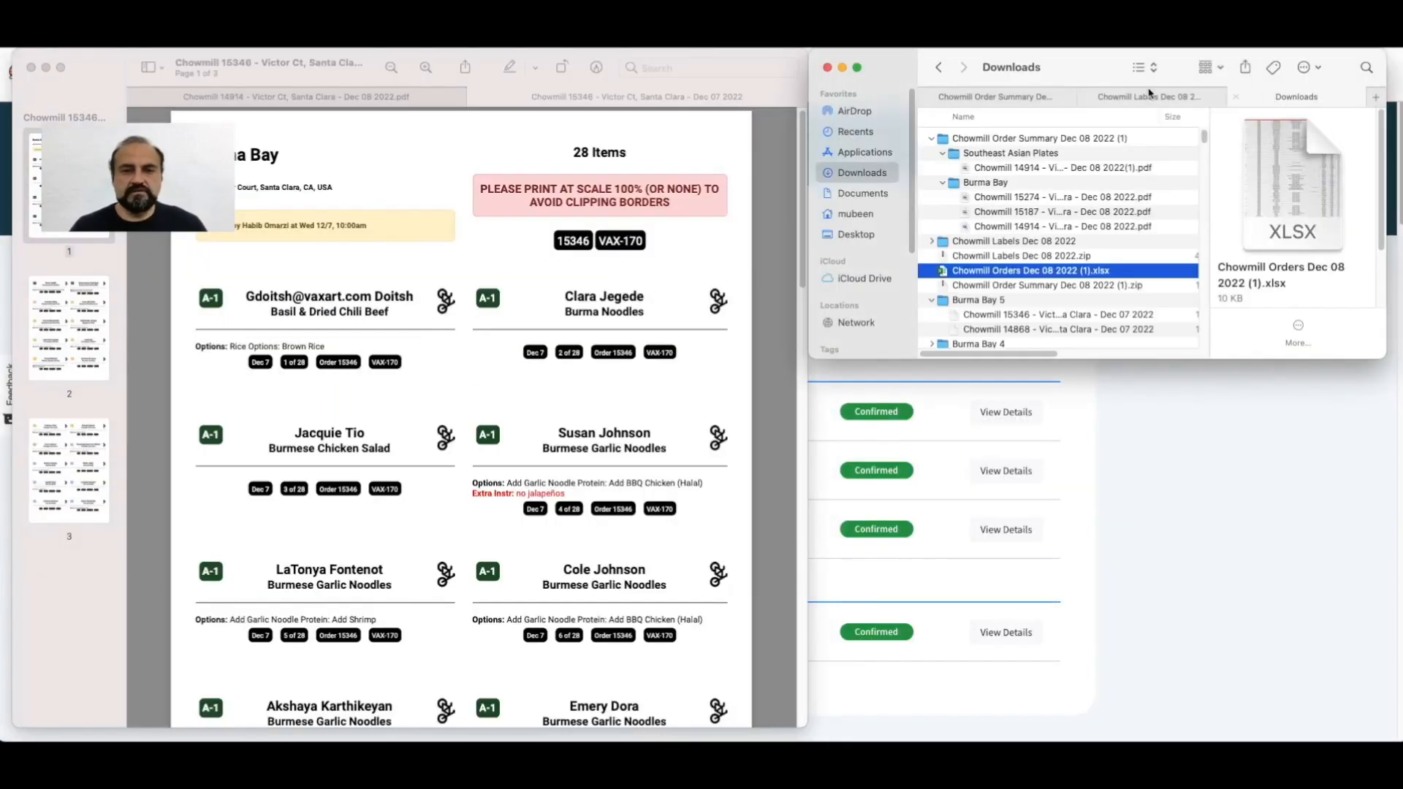
Select Chowmill Orders Dec 08 2022 (1).xlsx in Downloads and switch to the workbook in Excel
{"action": "left_click", "coordinate": [982, 274]}
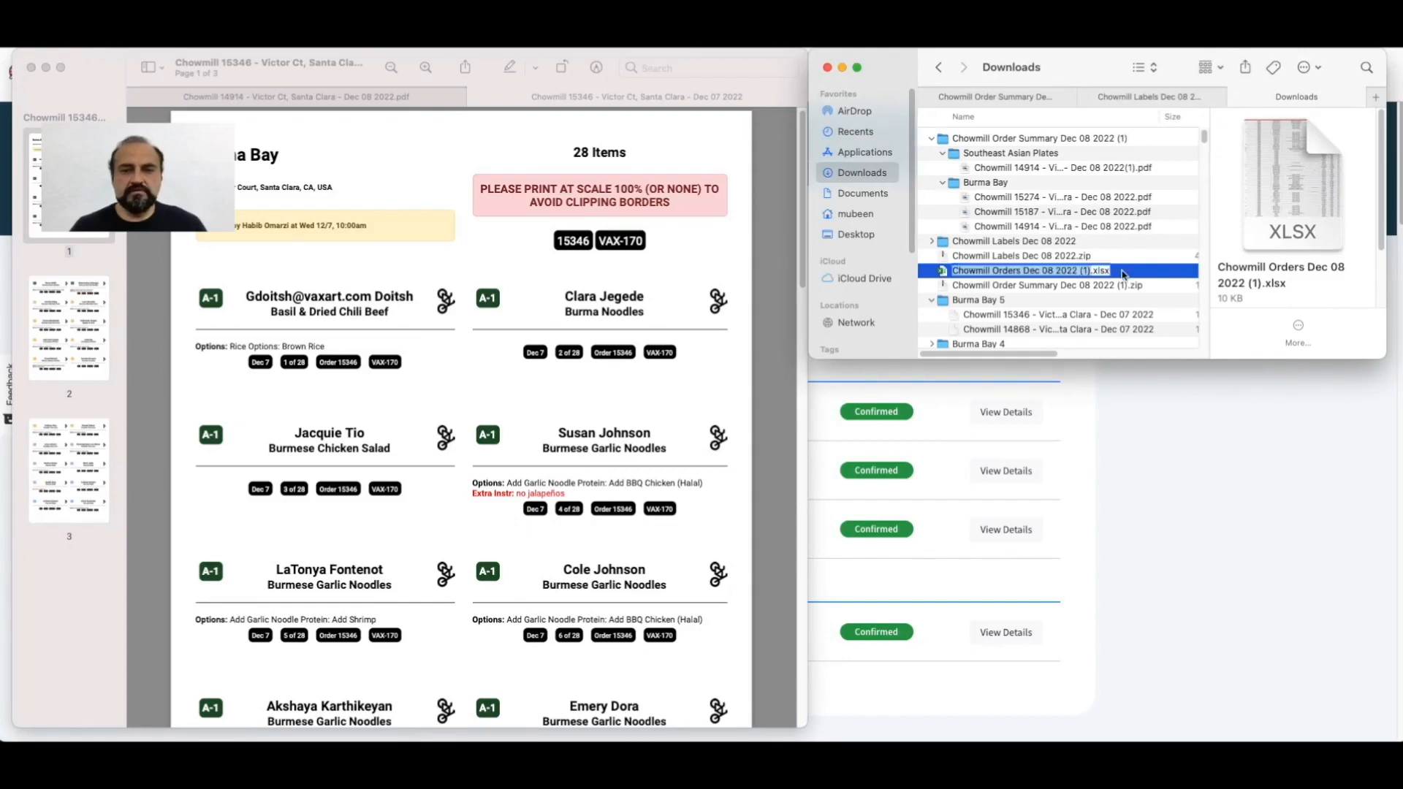
{"action": "key", "text": "super+Tab"}
{"action": "key", "text": "super+Tab"}
{"action": "key", "text": "super+Tab"}
{"action": "key", "text": "super+Tab"}
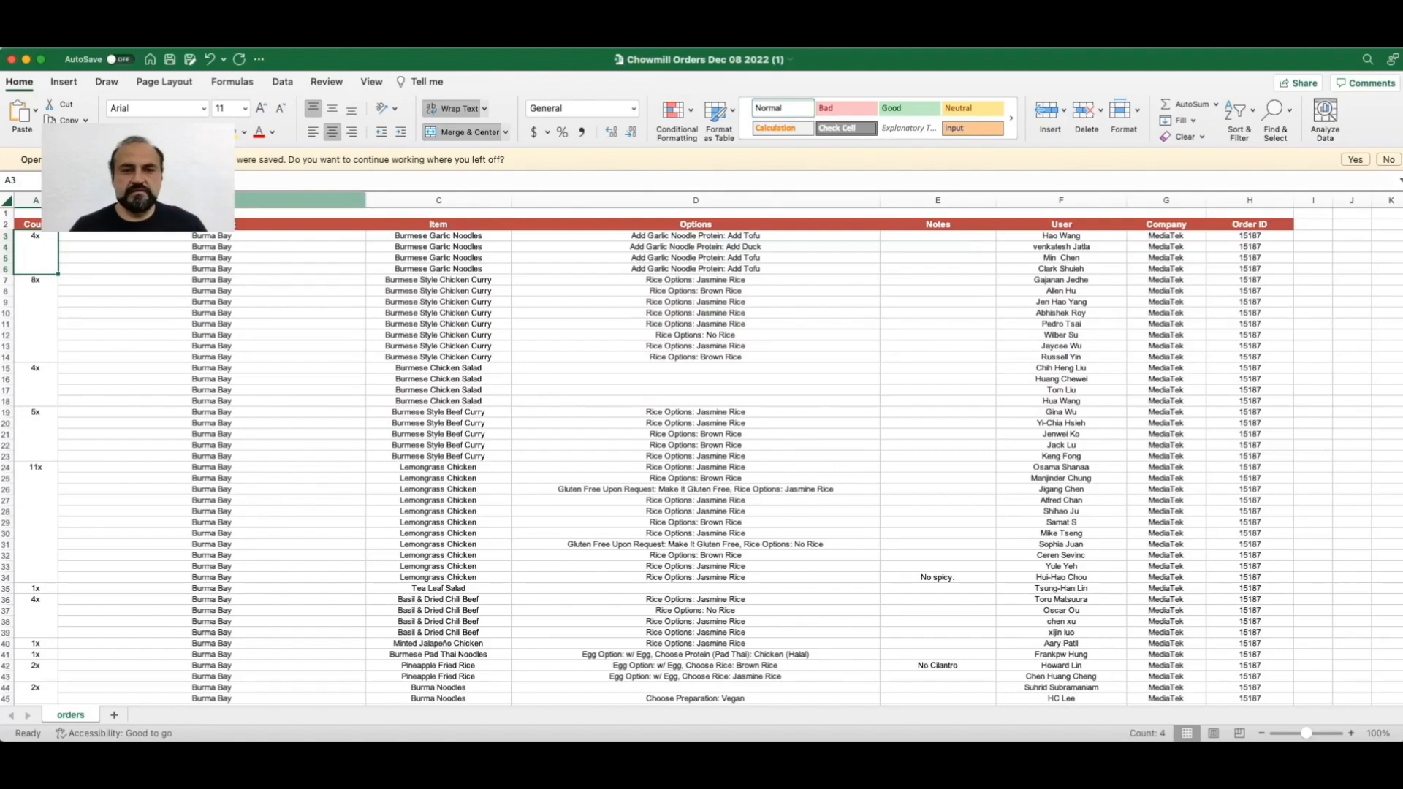
Review the restaurant column of the orders sheet, from the Burma Bay rows to the Southeast Asian Plates rows
{"action": "left_click_drag", "start_coordinate": [204, 239], "coordinate": [208, 323]}
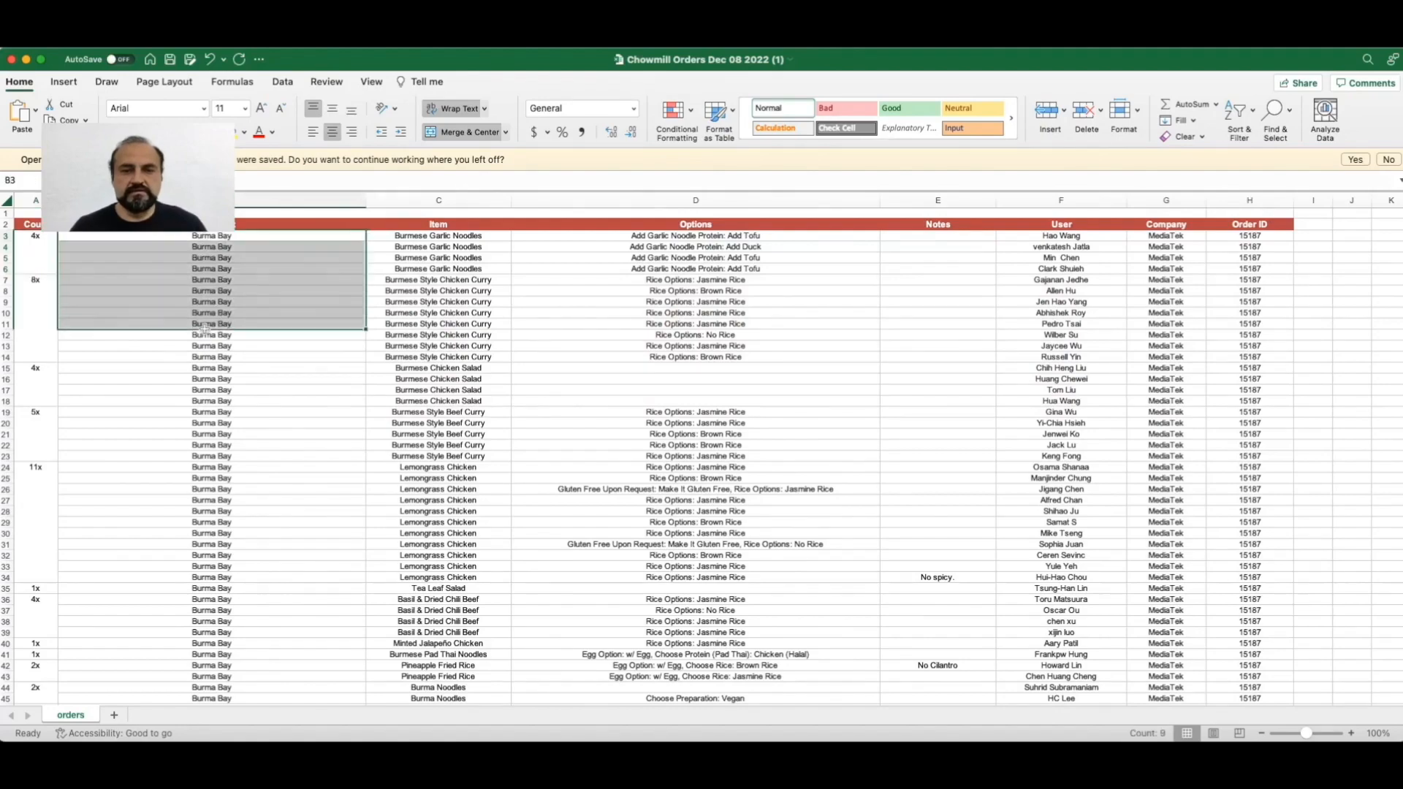
{"action": "scroll", "coordinate": [212, 468], "scroll_direction": "down", "scroll_amount": 15}
{"action": "scroll", "coordinate": [213, 474], "scroll_direction": "down", "scroll_amount": 5}
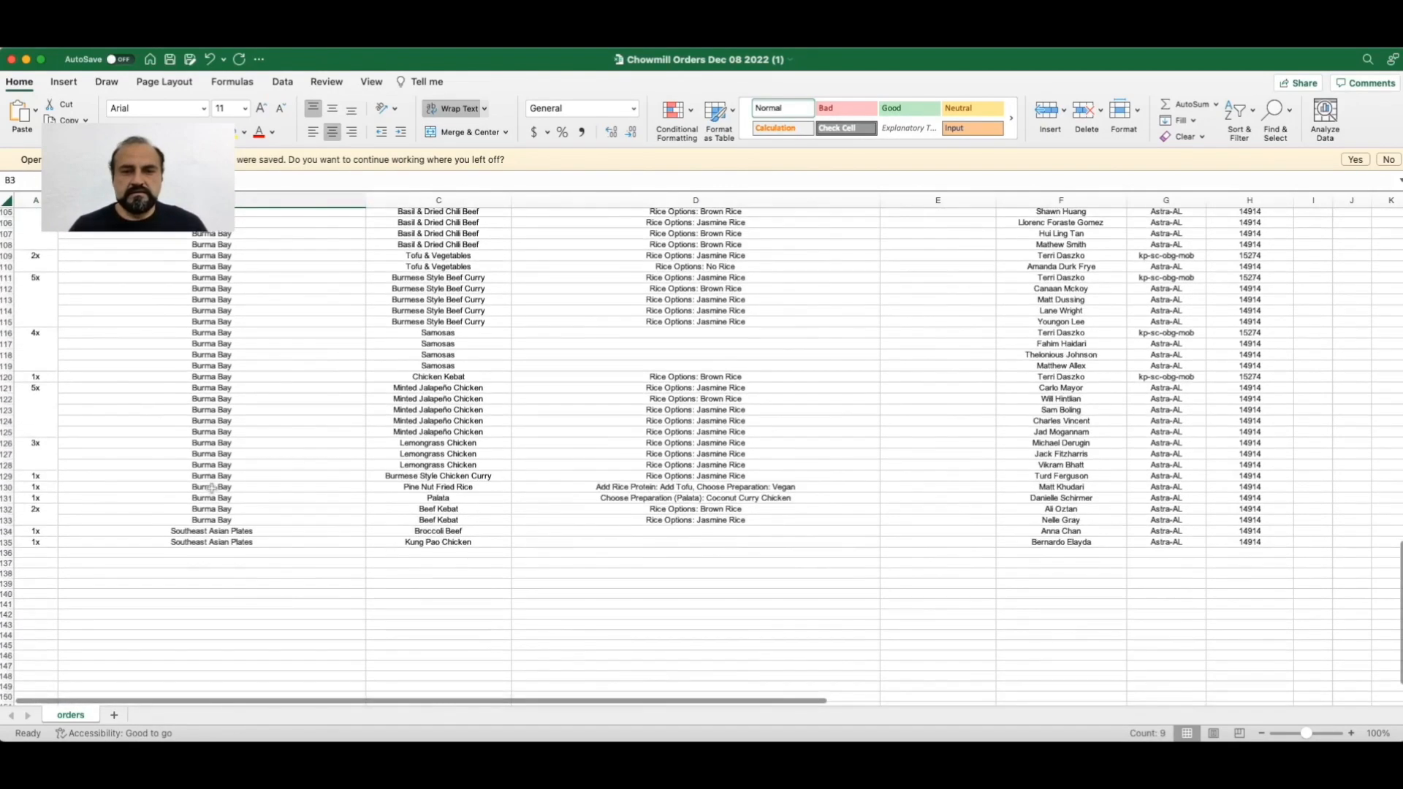
{"action": "left_click_drag", "start_coordinate": [211, 532], "coordinate": [211, 542]}
{"action": "scroll", "coordinate": [211, 531], "scroll_direction": "up", "scroll_amount": 7}
{"action": "scroll", "coordinate": [211, 530], "scroll_direction": "up", "scroll_amount": 14}
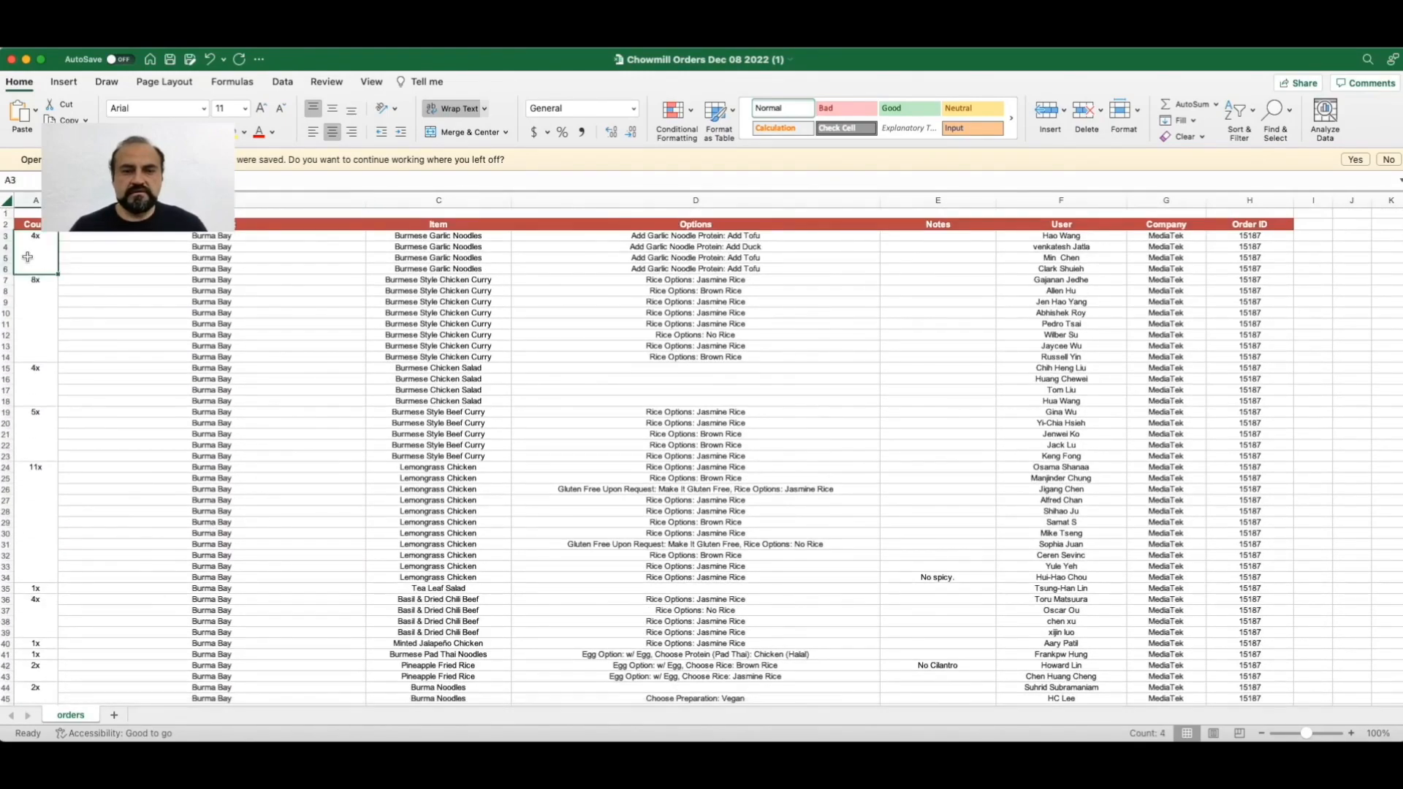
Examine how the orders sheet groups counts, options and notes, highlighting the Lemongrass Chicken and Burmese Style Chicken Curry rows
{"action": "left_click", "coordinate": [27, 259]}
{"action": "left_click_drag", "start_coordinate": [42, 494], "coordinate": [1230, 509]}
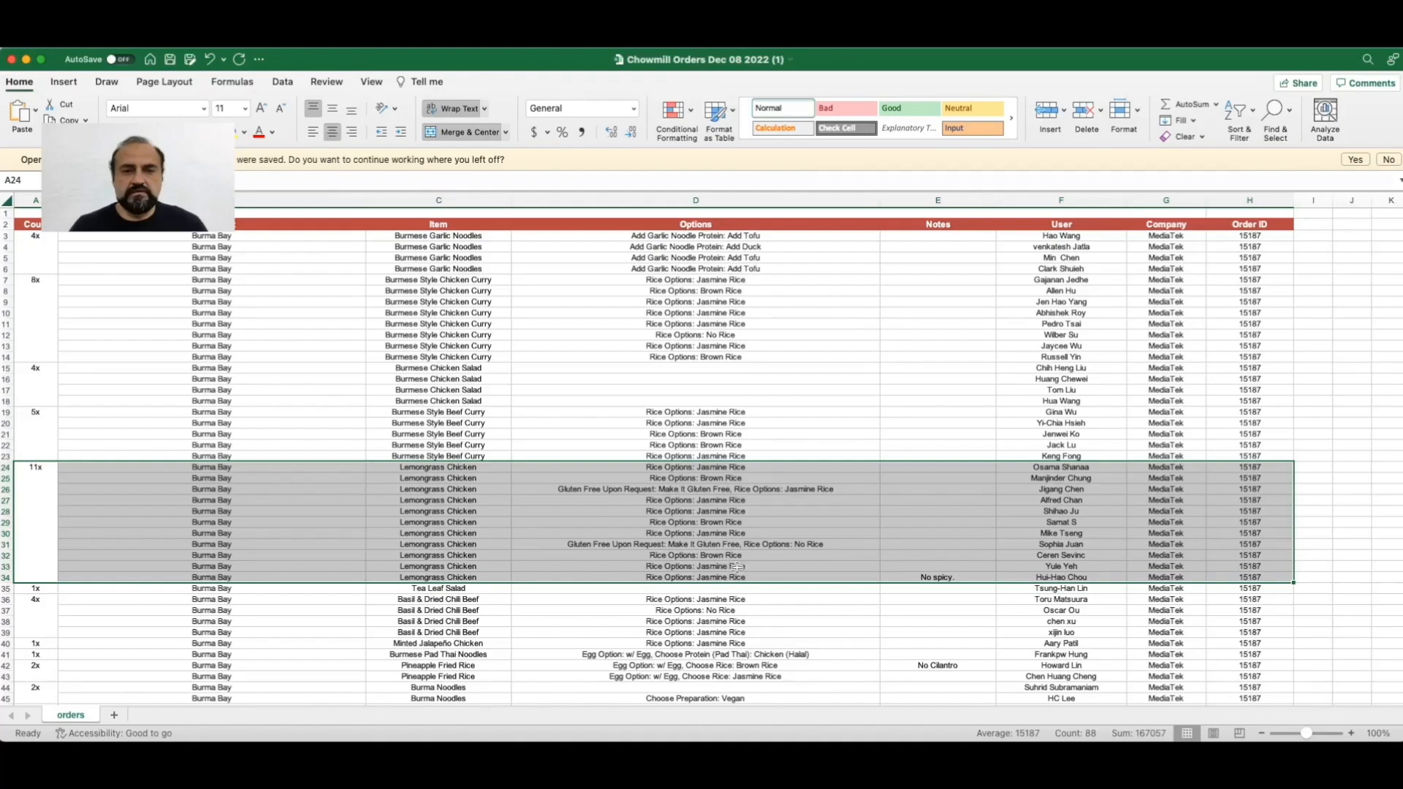
{"action": "left_click", "coordinate": [925, 578]}
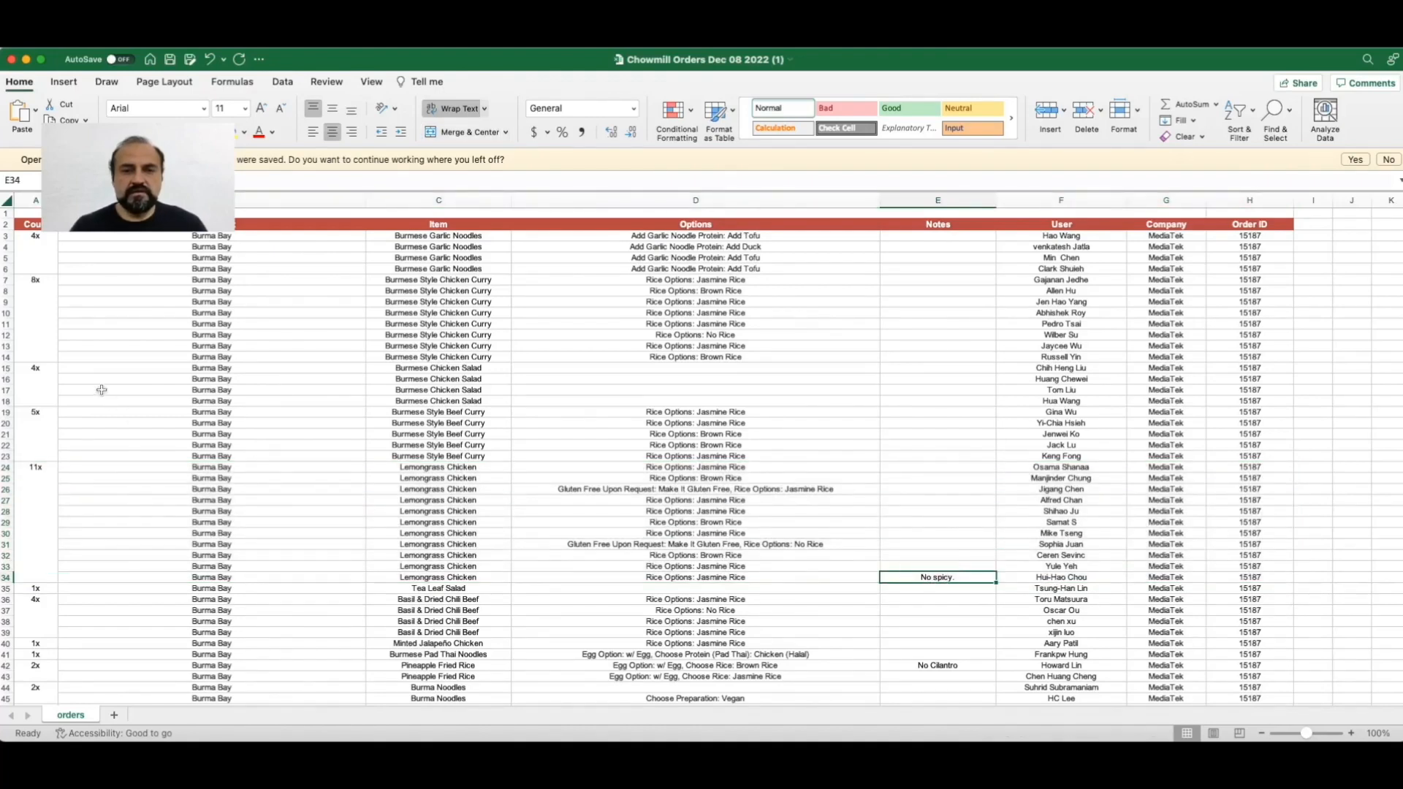
{"action": "left_click_drag", "start_coordinate": [30, 500], "coordinate": [1235, 500]}
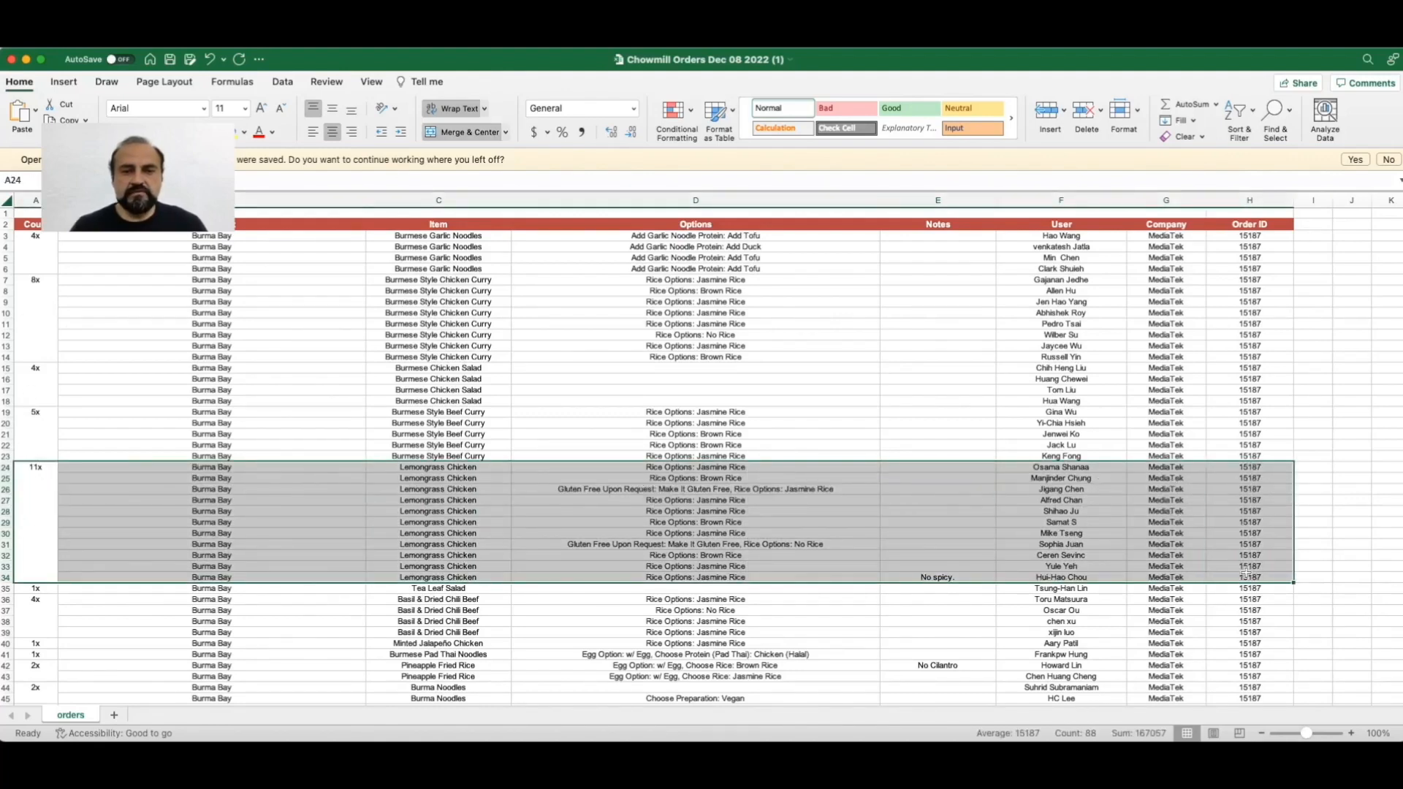
{"action": "left_click_drag", "start_coordinate": [37, 314], "coordinate": [1268, 314]}
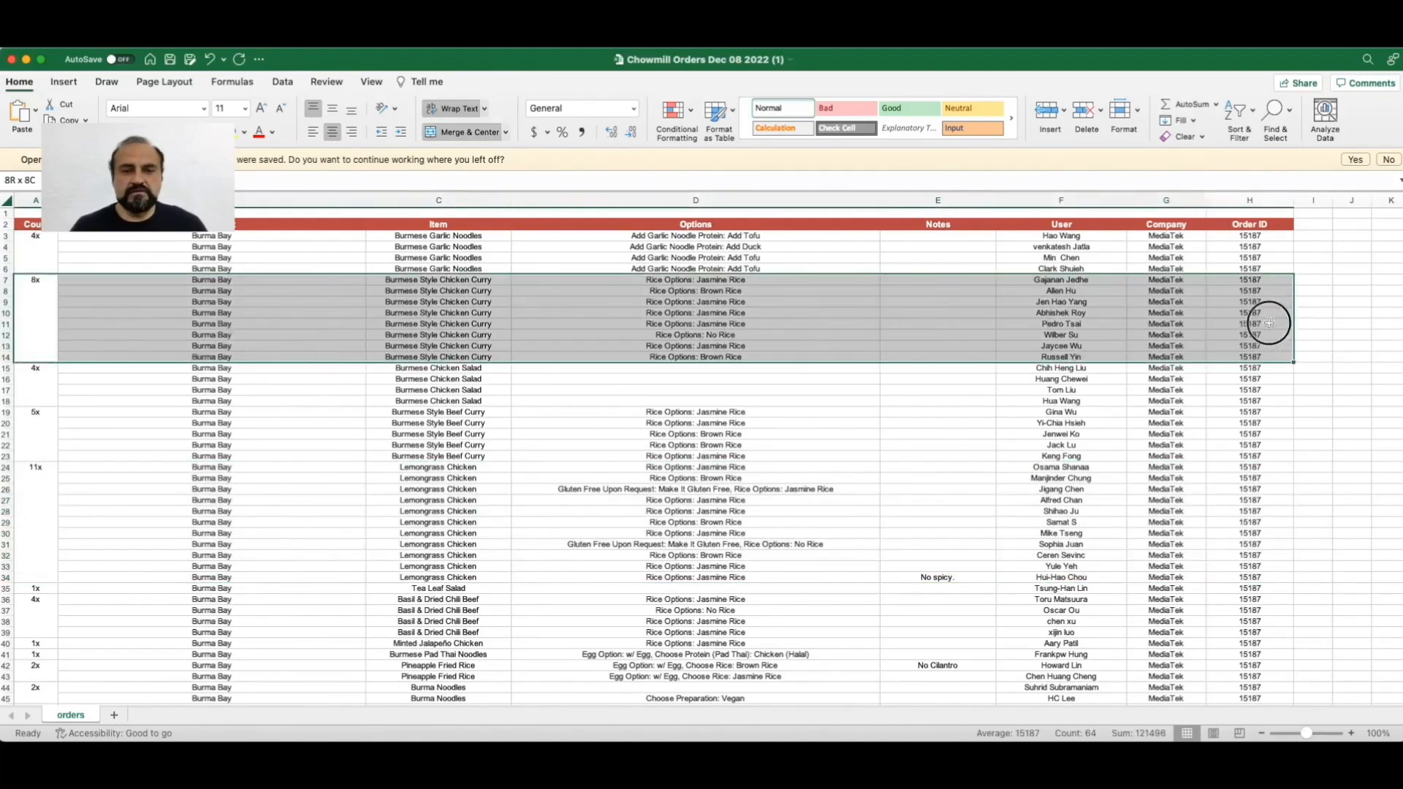
{"action": "scroll", "coordinate": [1227, 375], "scroll_direction": "down", "scroll_amount": 5}
{"action": "scroll", "coordinate": [1227, 375], "scroll_direction": "up", "scroll_amount": 4}
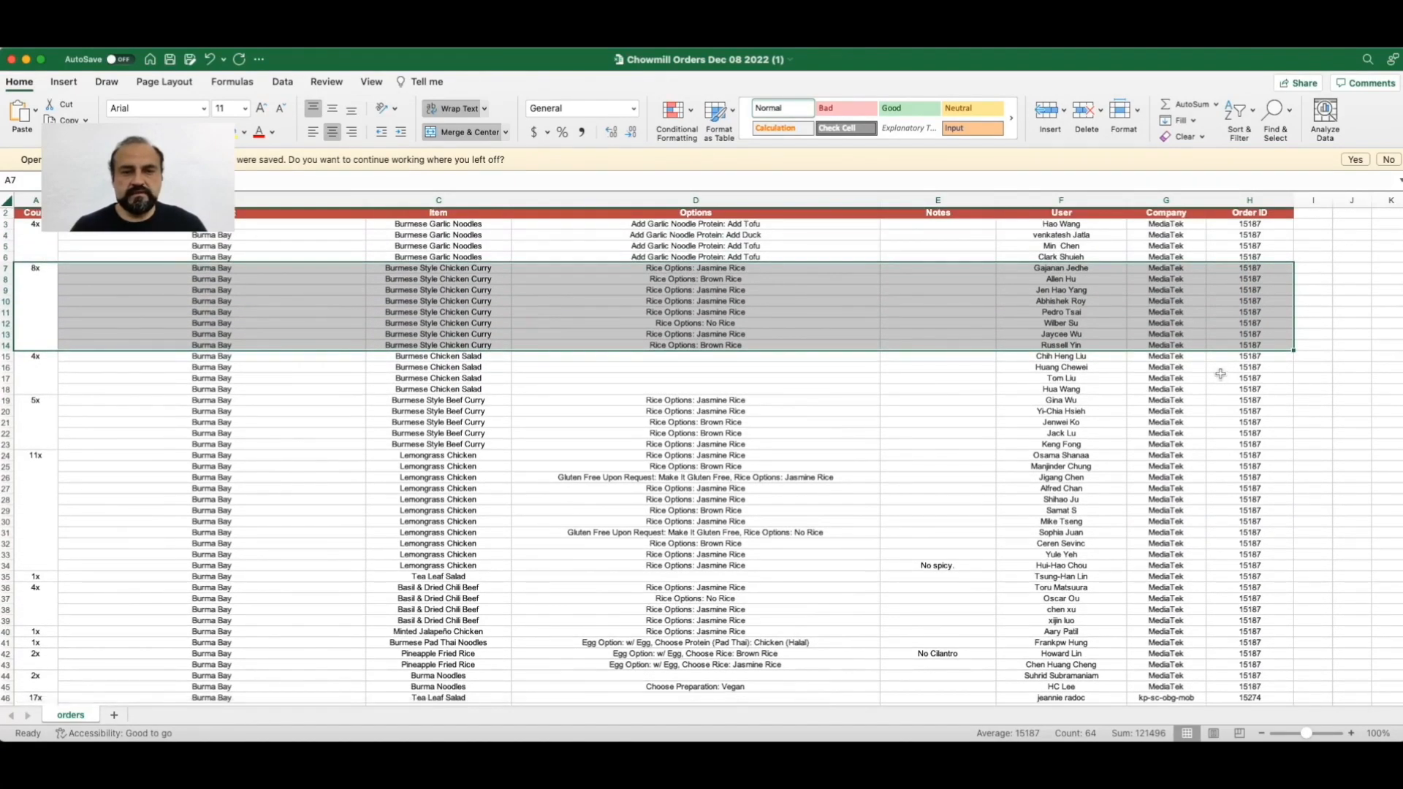
Switch back to the Chowmill dashboard and view the details of Burma Bay's 10:00 am order for Thu, Dec. 08
{"action": "key", "text": "super+Tab"}
{"action": "key", "text": "super+Tab"}
{"action": "key", "text": "super+Tab"}
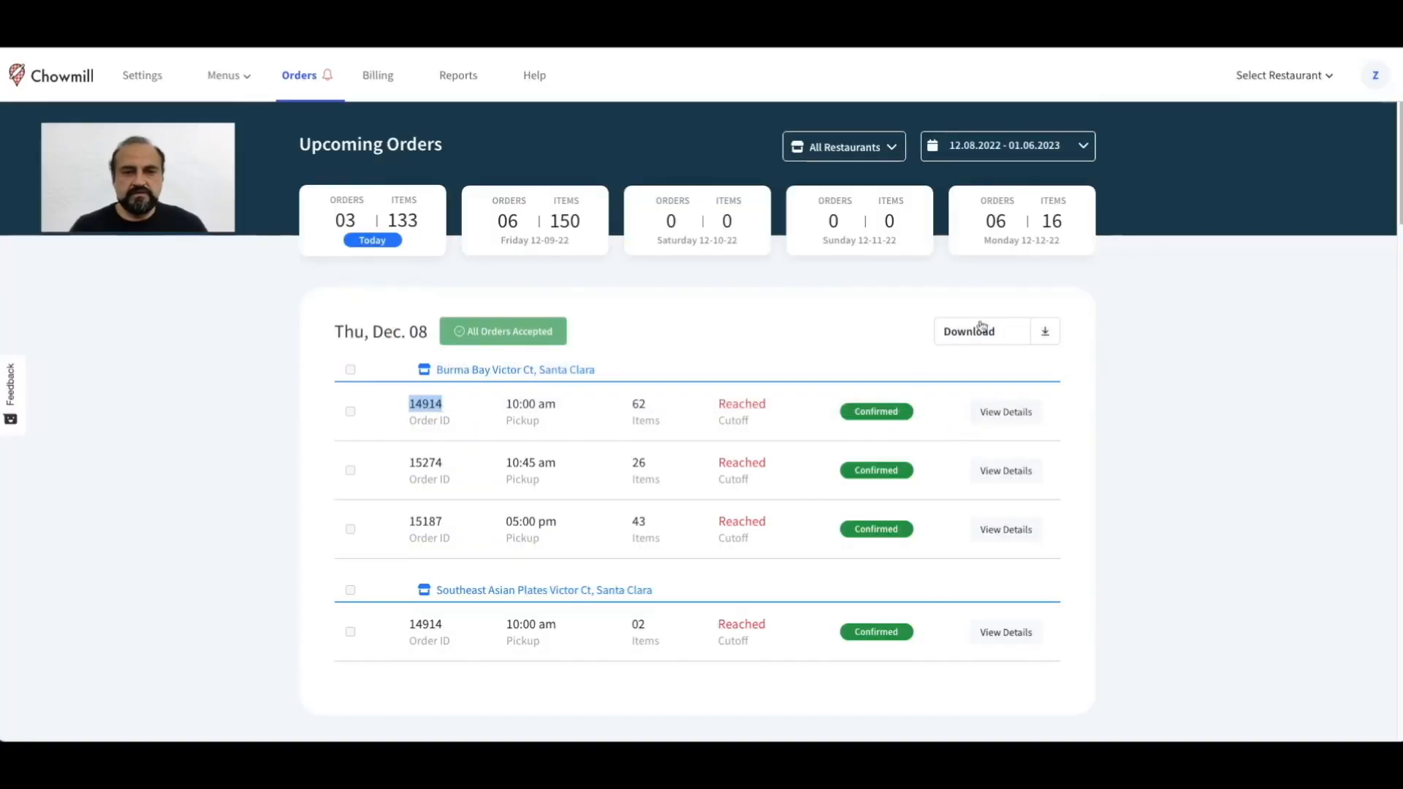
{"action": "scroll", "coordinate": [1005, 370], "scroll_direction": "down", "scroll_amount": 2}
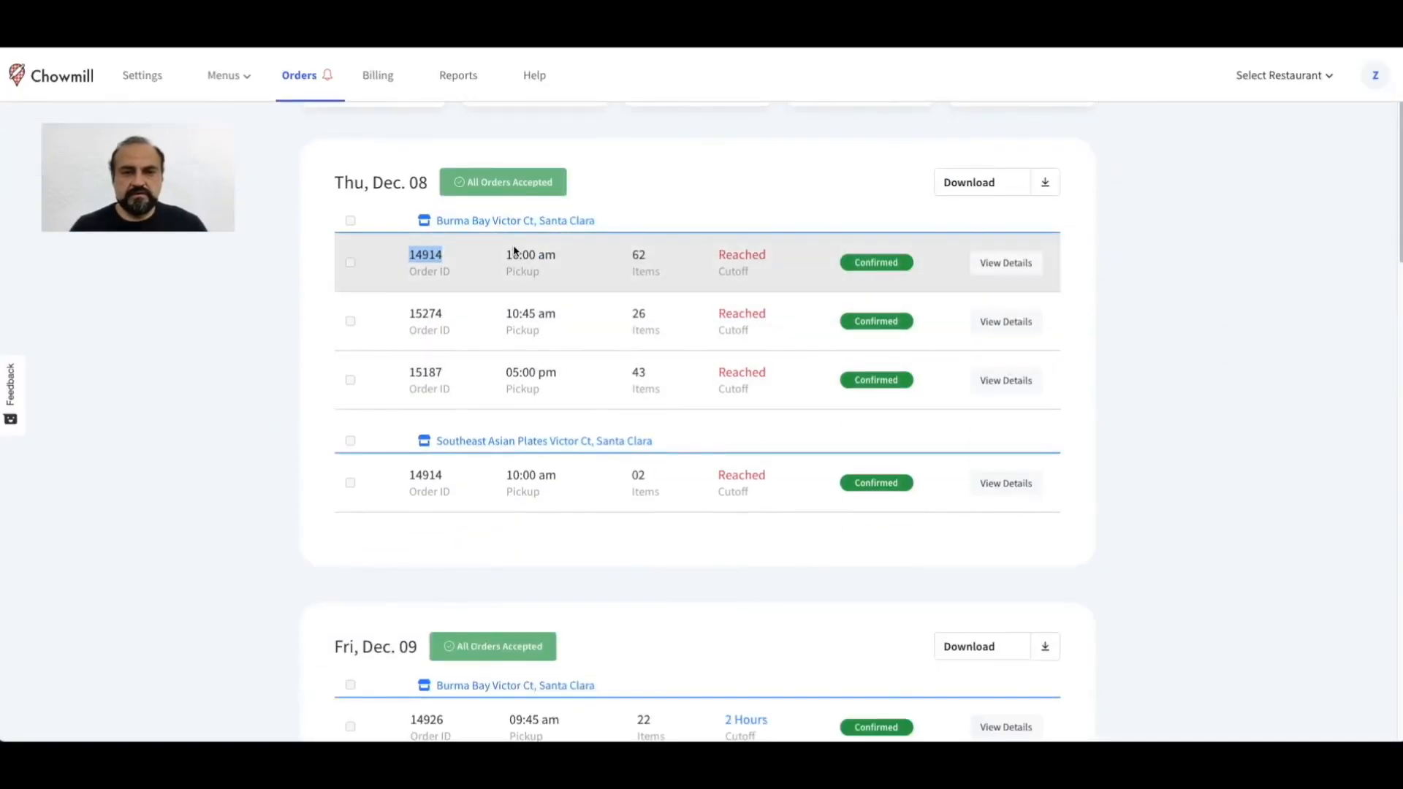
{"action": "left_click", "coordinate": [1012, 264]}
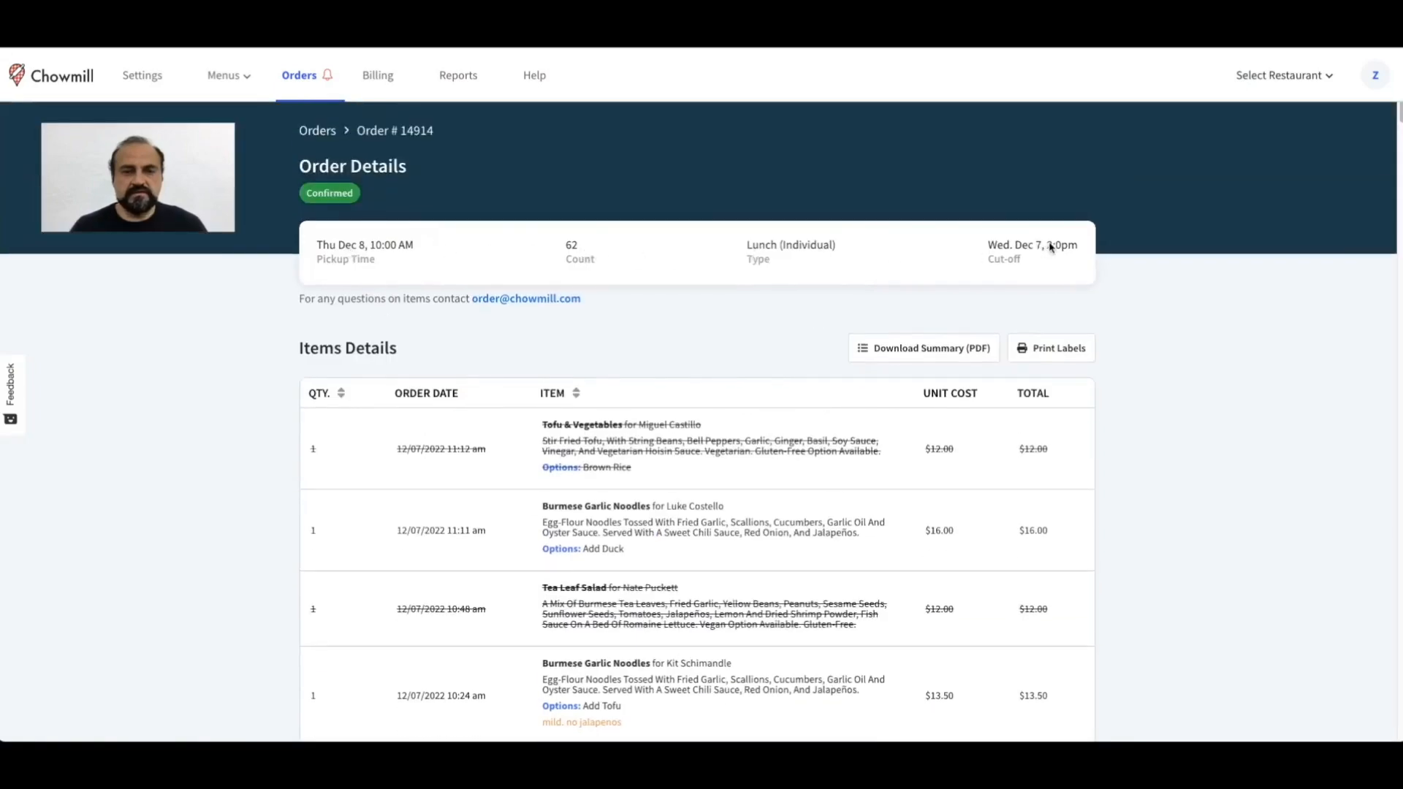
Download the PDF summary of the opened order and print its labels
{"action": "scroll", "coordinate": [426, 288], "scroll_direction": "down", "scroll_amount": 3}
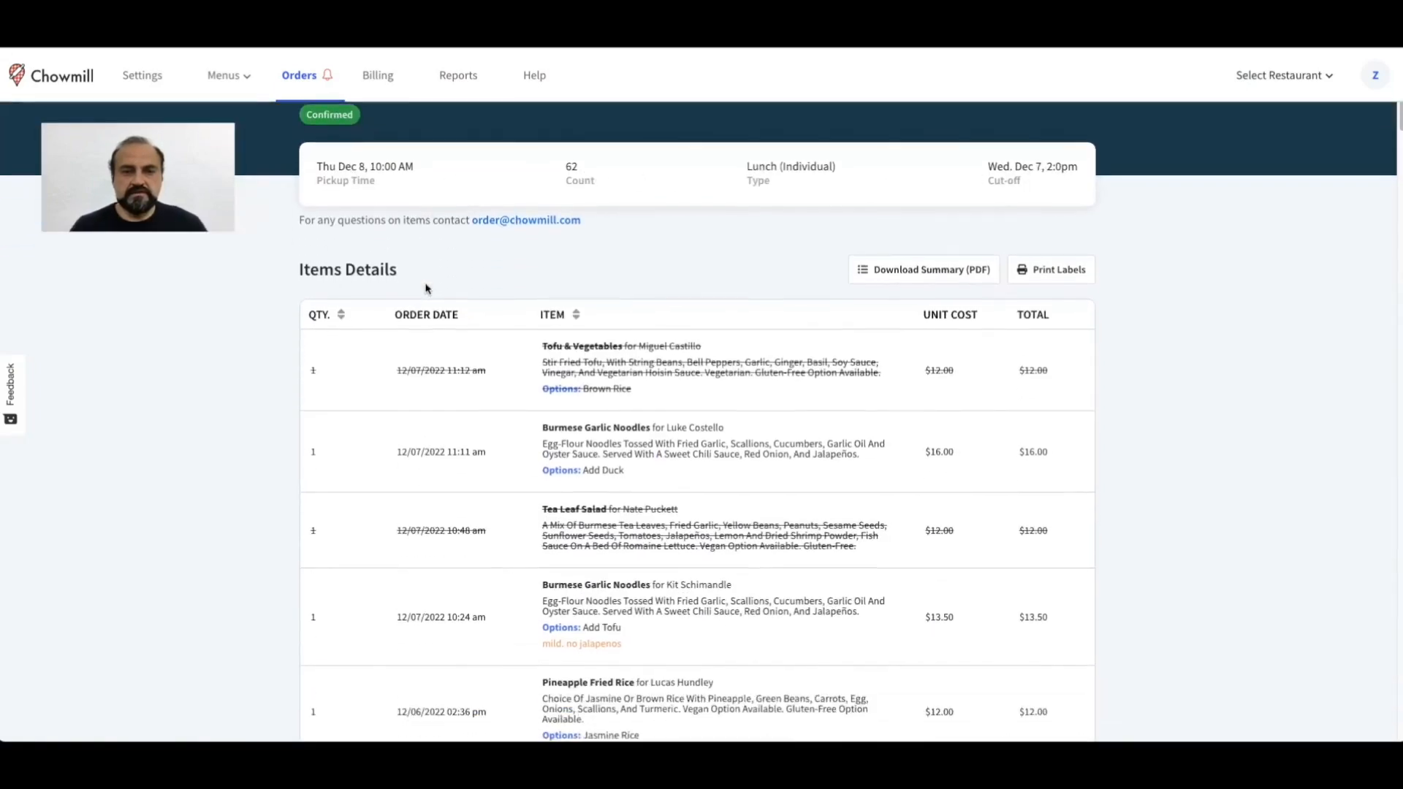
{"action": "left_click", "coordinate": [925, 168]}
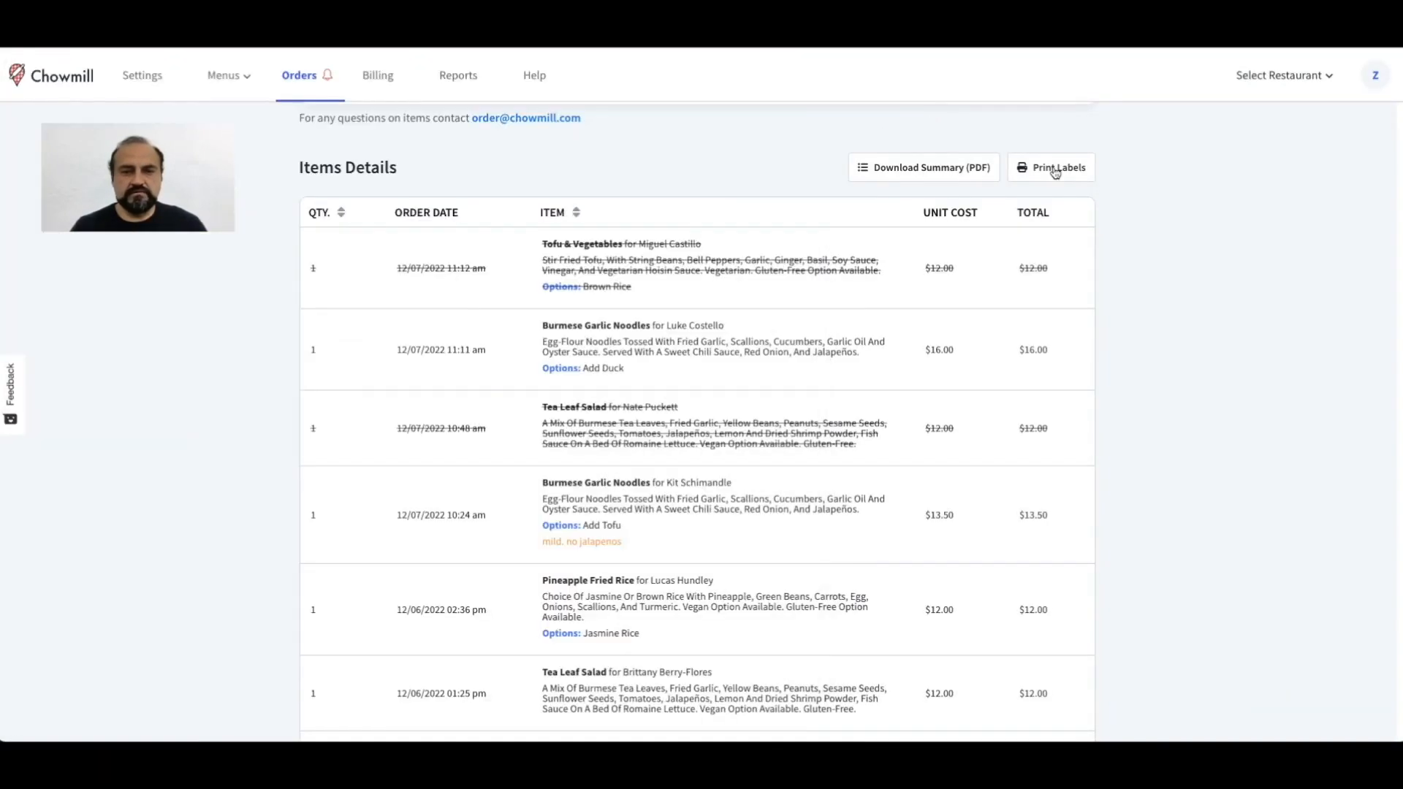
{"action": "left_click", "coordinate": [1052, 166]}
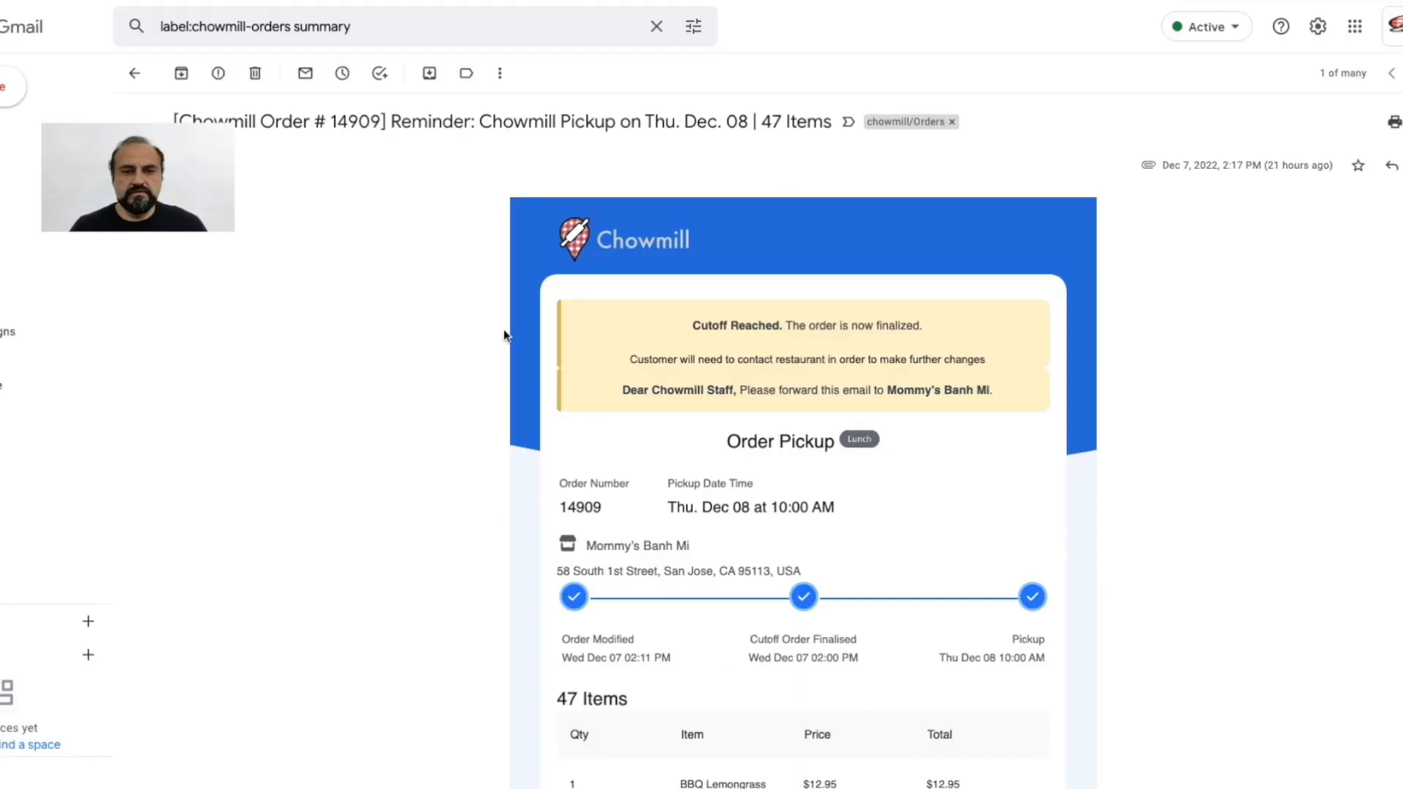
In the Gmail pickup reminder for Mommy's Banh Mi, highlight the subject, cutoff notice, order number and pickup date and time
{"action": "left_click_drag", "start_coordinate": [263, 119], "coordinate": [382, 117]}
{"action": "left_click_drag", "start_coordinate": [479, 122], "coordinate": [864, 124]}
{"action": "left_click_drag", "start_coordinate": [702, 327], "coordinate": [930, 330]}
{"action": "scroll", "coordinate": [927, 326], "scroll_direction": "down", "scroll_amount": 4}
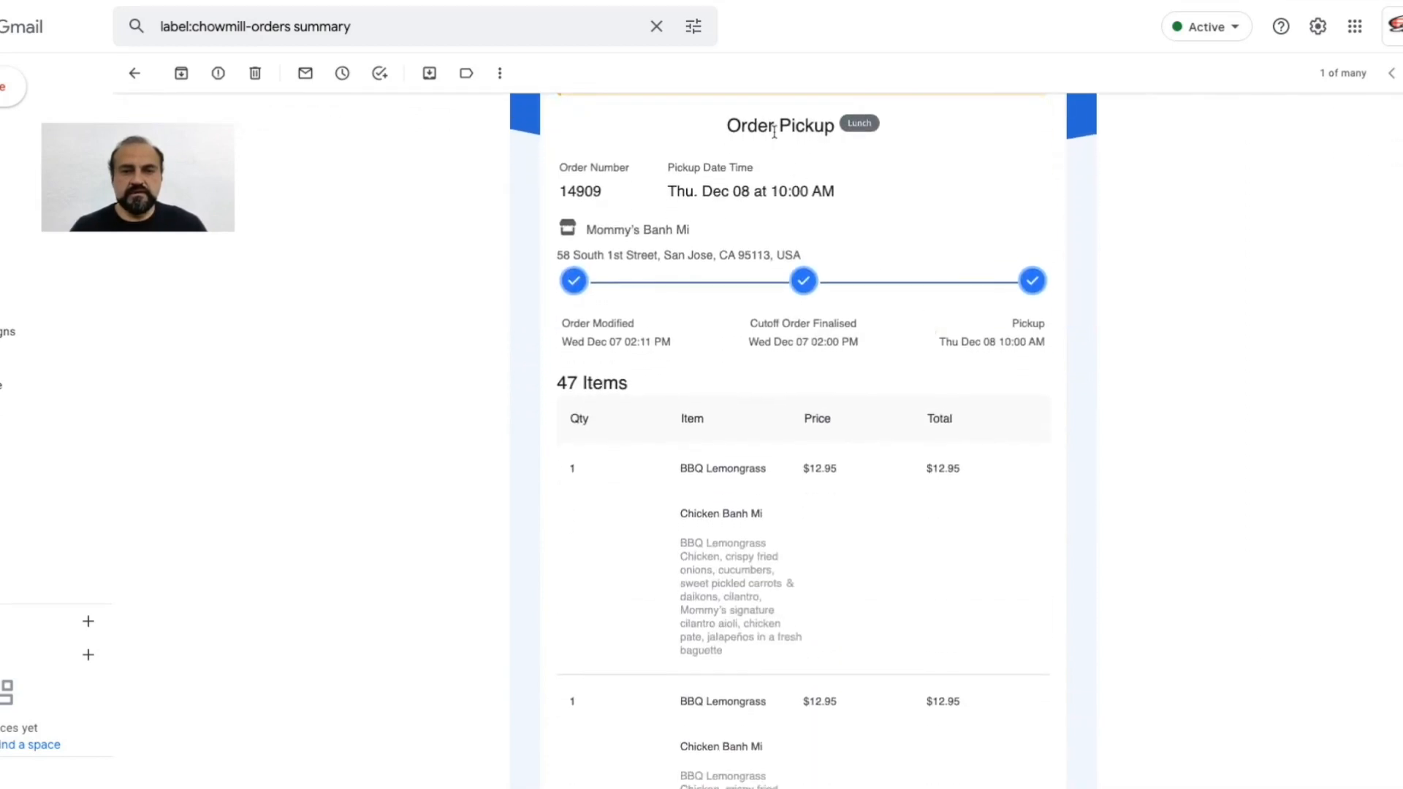
{"action": "double_click", "coordinate": [561, 191]}
{"action": "left_click_drag", "start_coordinate": [670, 192], "coordinate": [835, 194]}
Review the reminder email's item list, Confirm option and attachments
{"action": "scroll", "coordinate": [839, 248], "scroll_direction": "down", "scroll_amount": 4}
{"action": "scroll", "coordinate": [840, 247], "scroll_direction": "up", "scroll_amount": 1}
{"action": "scroll", "coordinate": [841, 250], "scroll_direction": "down", "scroll_amount": 1}
{"action": "scroll", "coordinate": [840, 250], "scroll_direction": "down", "scroll_amount": 20}
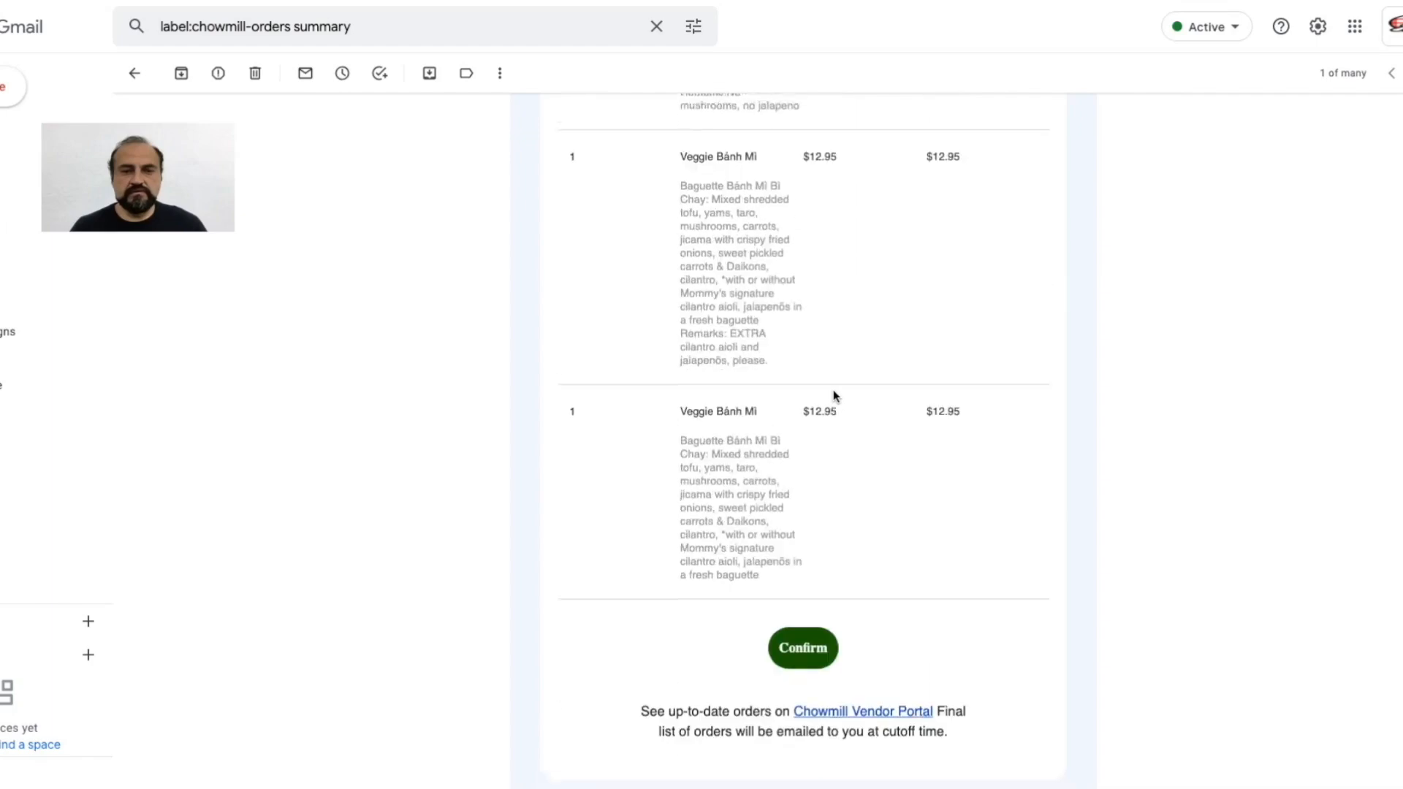
{"action": "scroll", "coordinate": [832, 389], "scroll_direction": "down", "scroll_amount": 3}
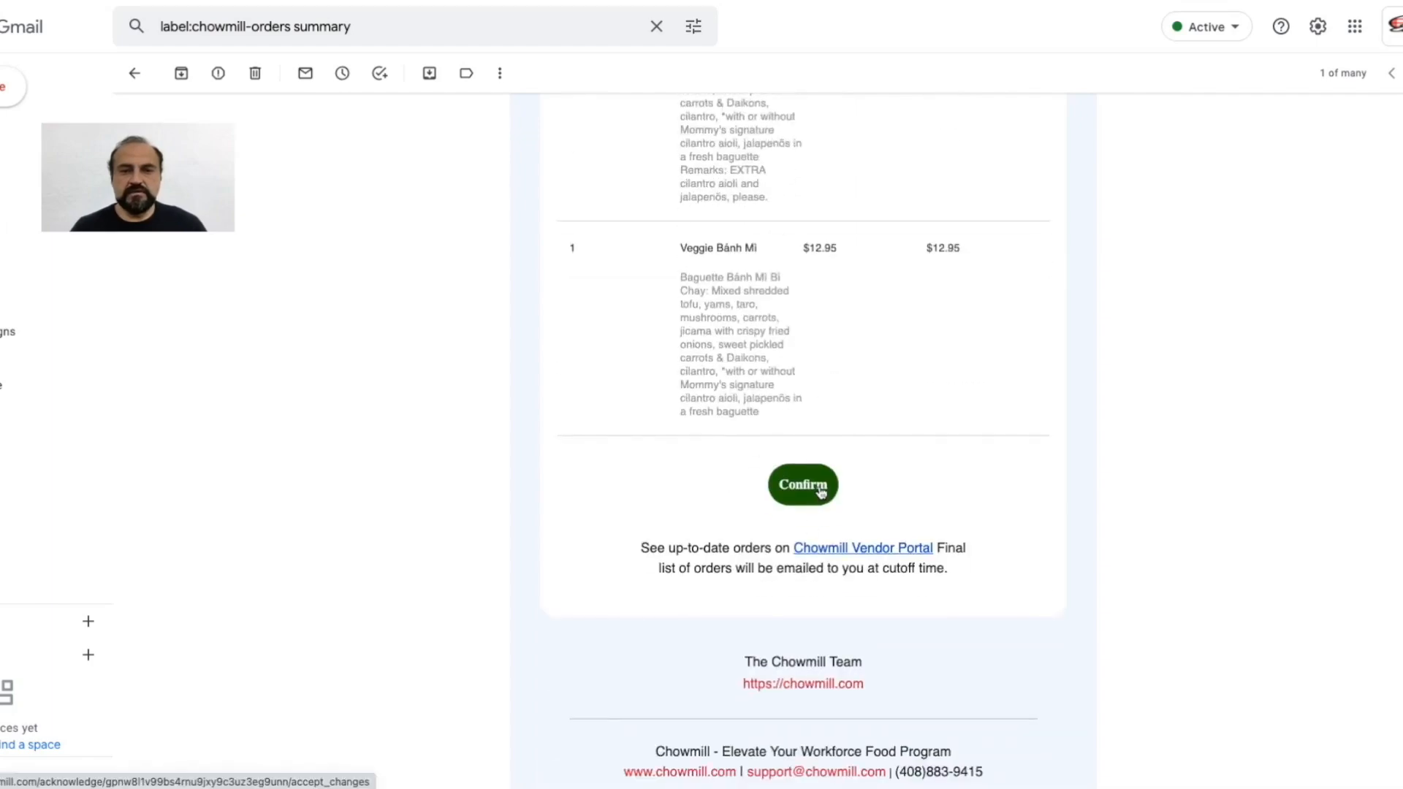
{"action": "scroll", "coordinate": [820, 492], "scroll_direction": "down", "scroll_amount": 6}
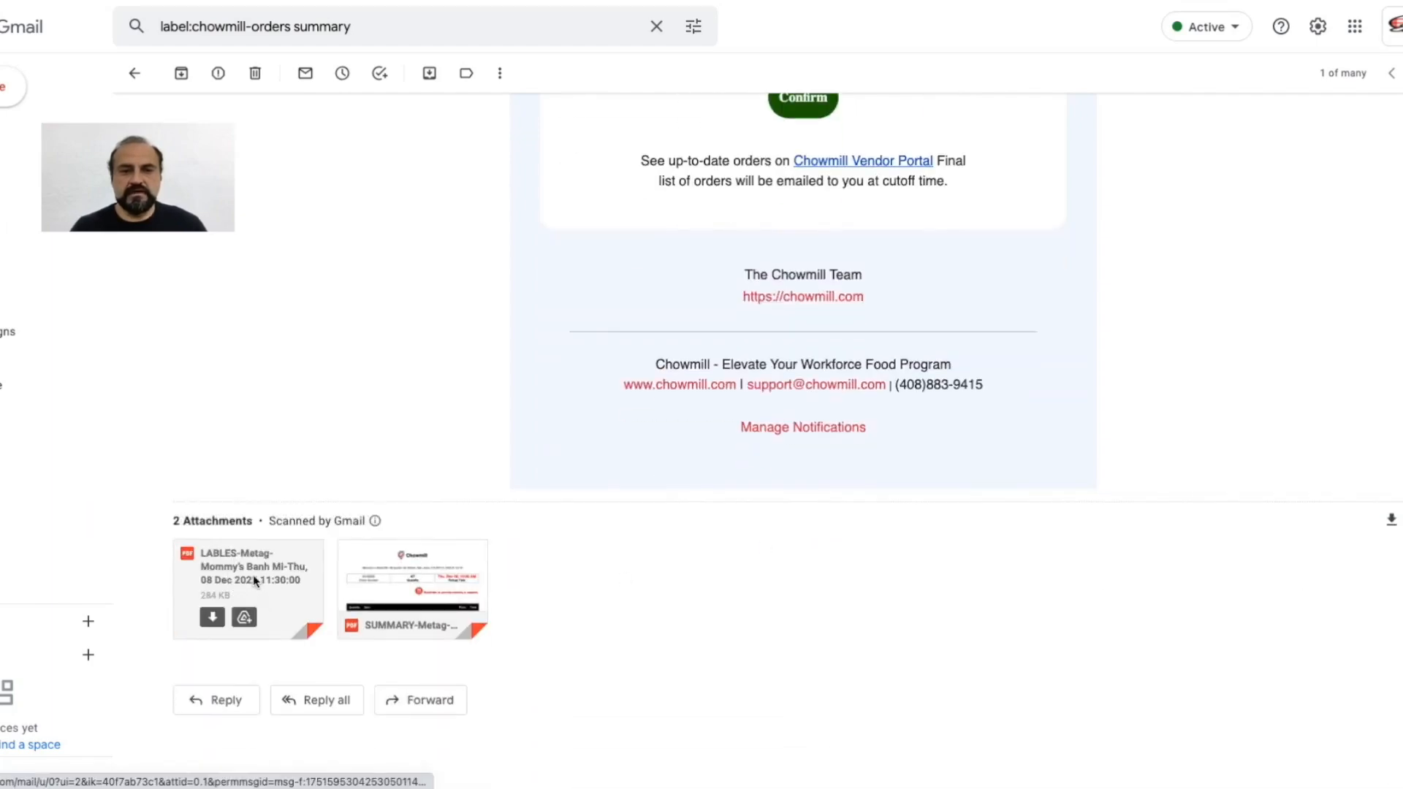
Preview the labels and summary PDF attachments of the reminder email, closing each one
{"action": "left_click", "coordinate": [253, 574]}
{"action": "key", "text": "Escape"}
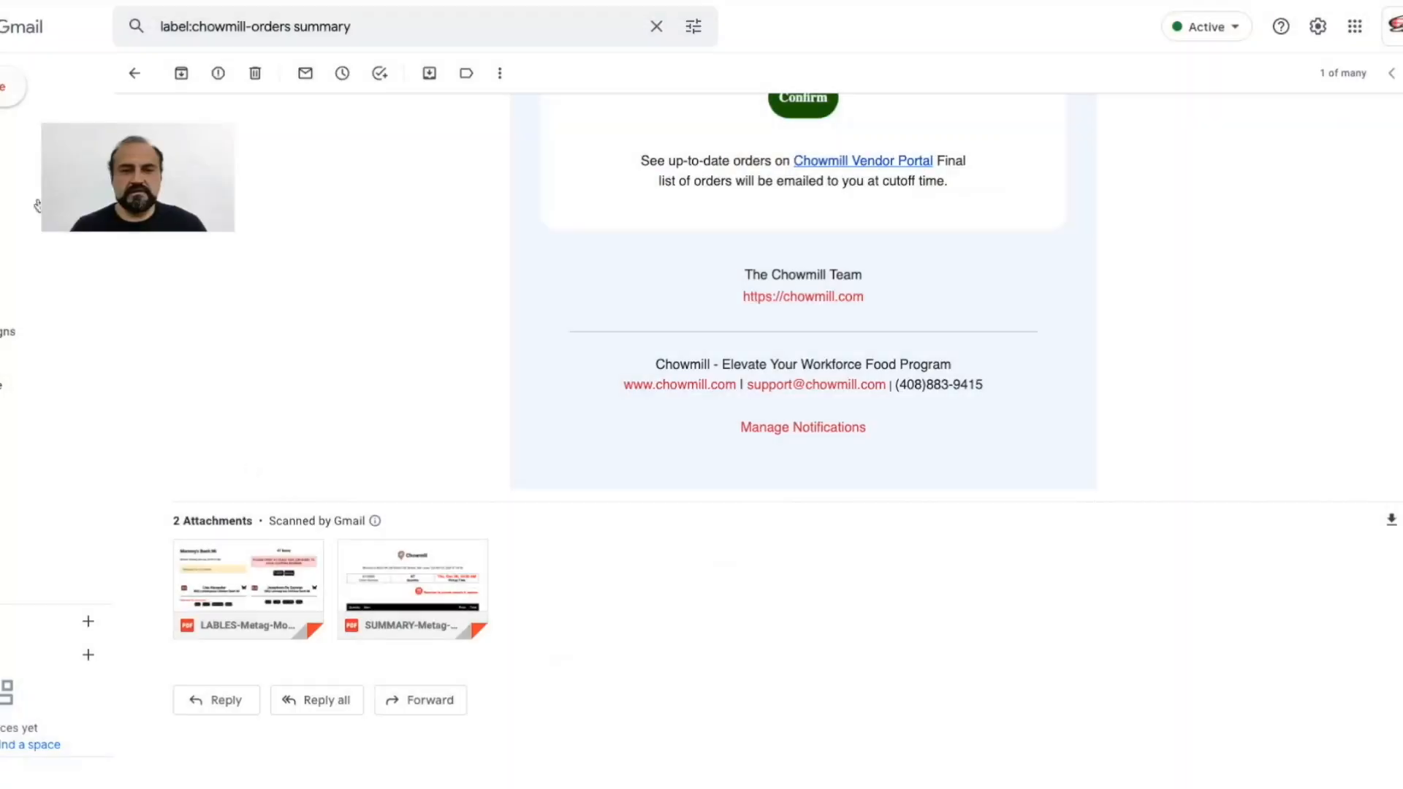
{"action": "left_click", "coordinate": [448, 600]}
{"action": "key", "text": "Escape"}
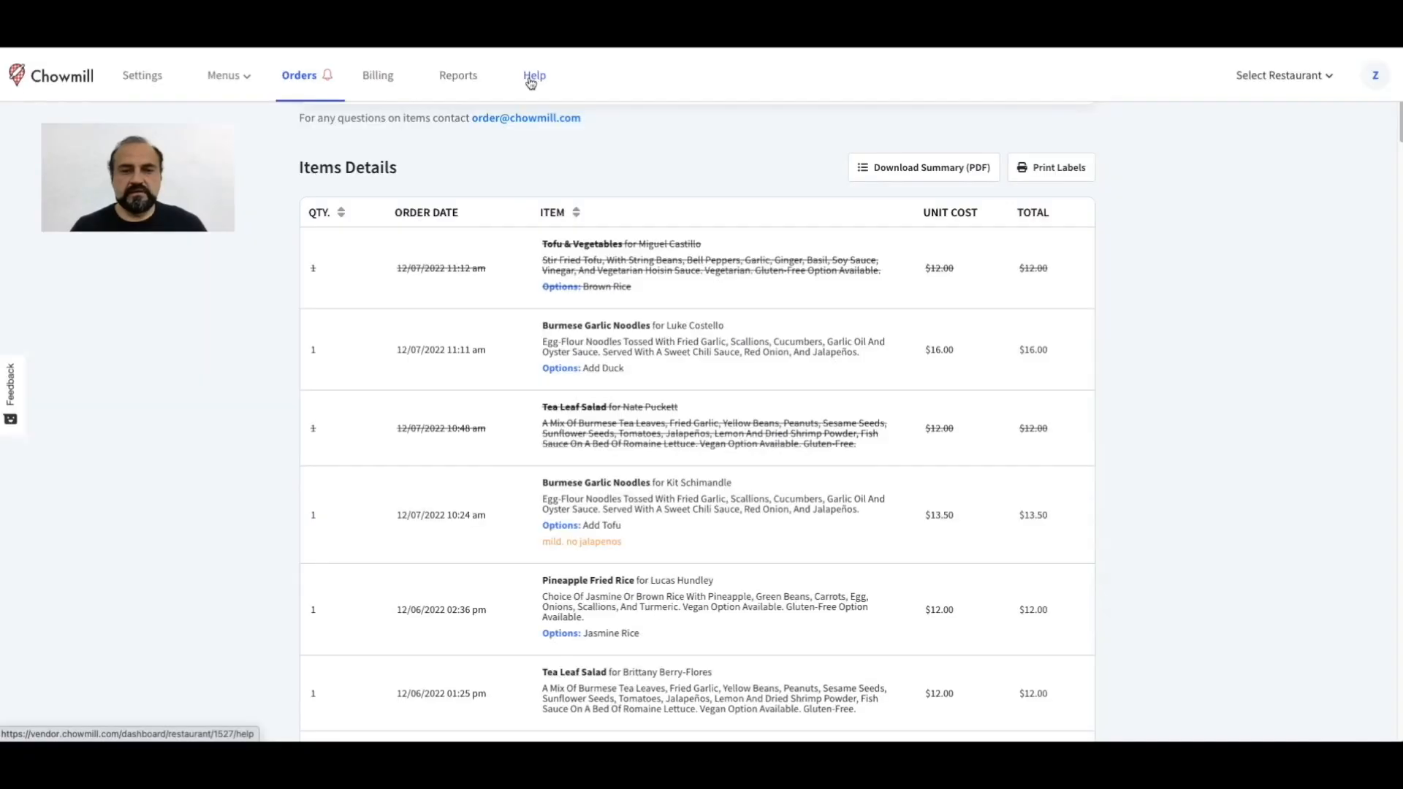
Revisit the Chowmill Help & Support form without filling it in, and return to the upcoming orders
{"action": "left_click", "coordinate": [533, 78]}
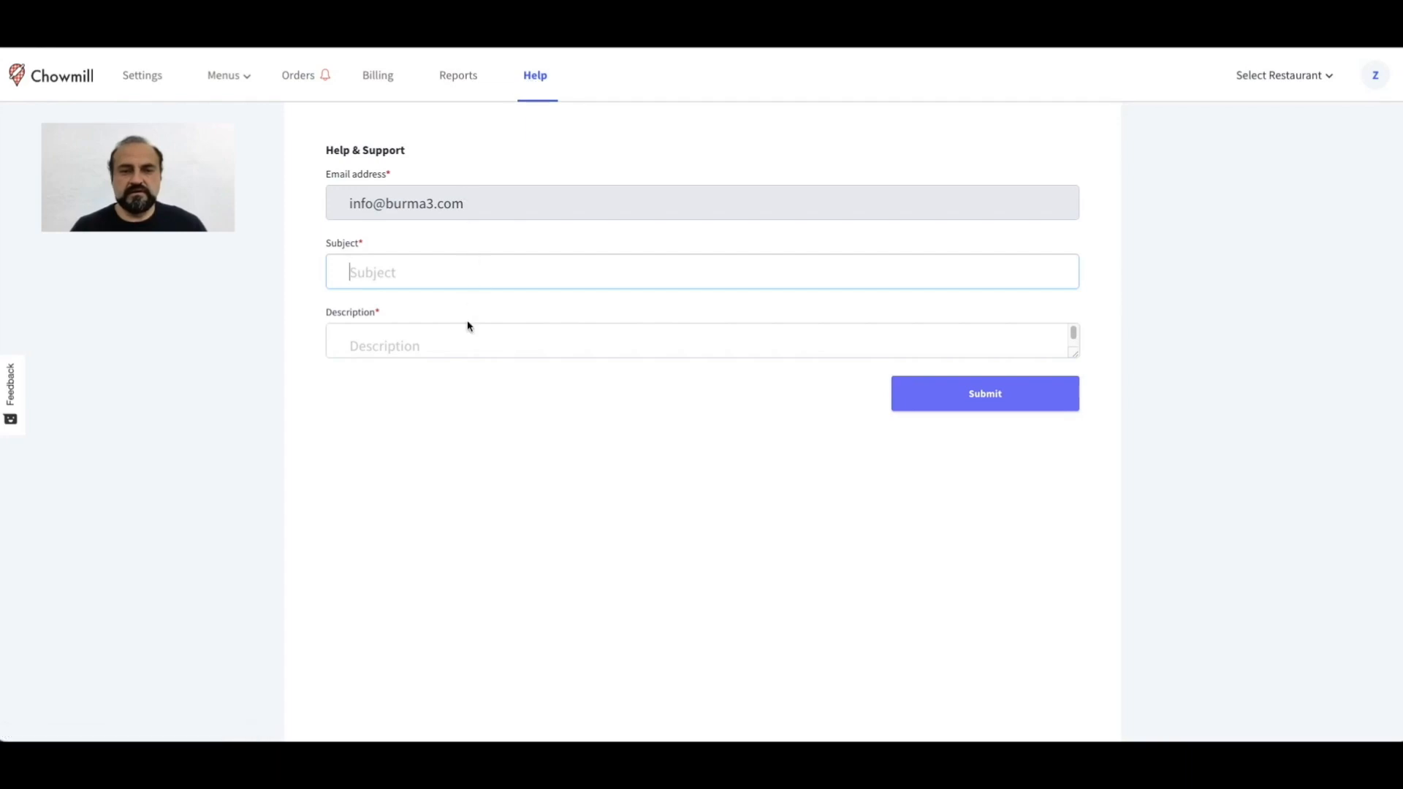
{"action": "left_click", "coordinate": [457, 351]}
{"action": "left_click", "coordinate": [442, 422]}
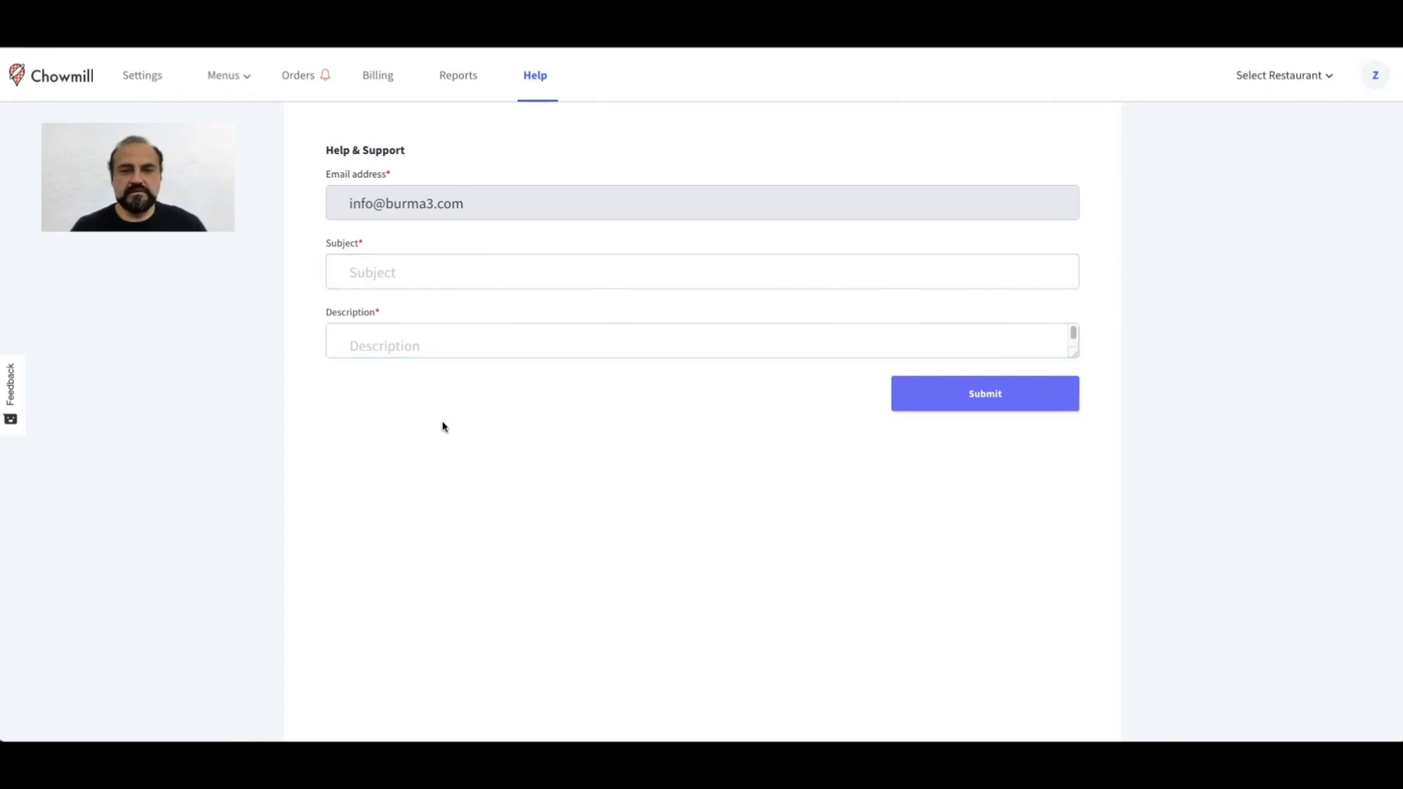
{"action": "left_click", "coordinate": [302, 76]}
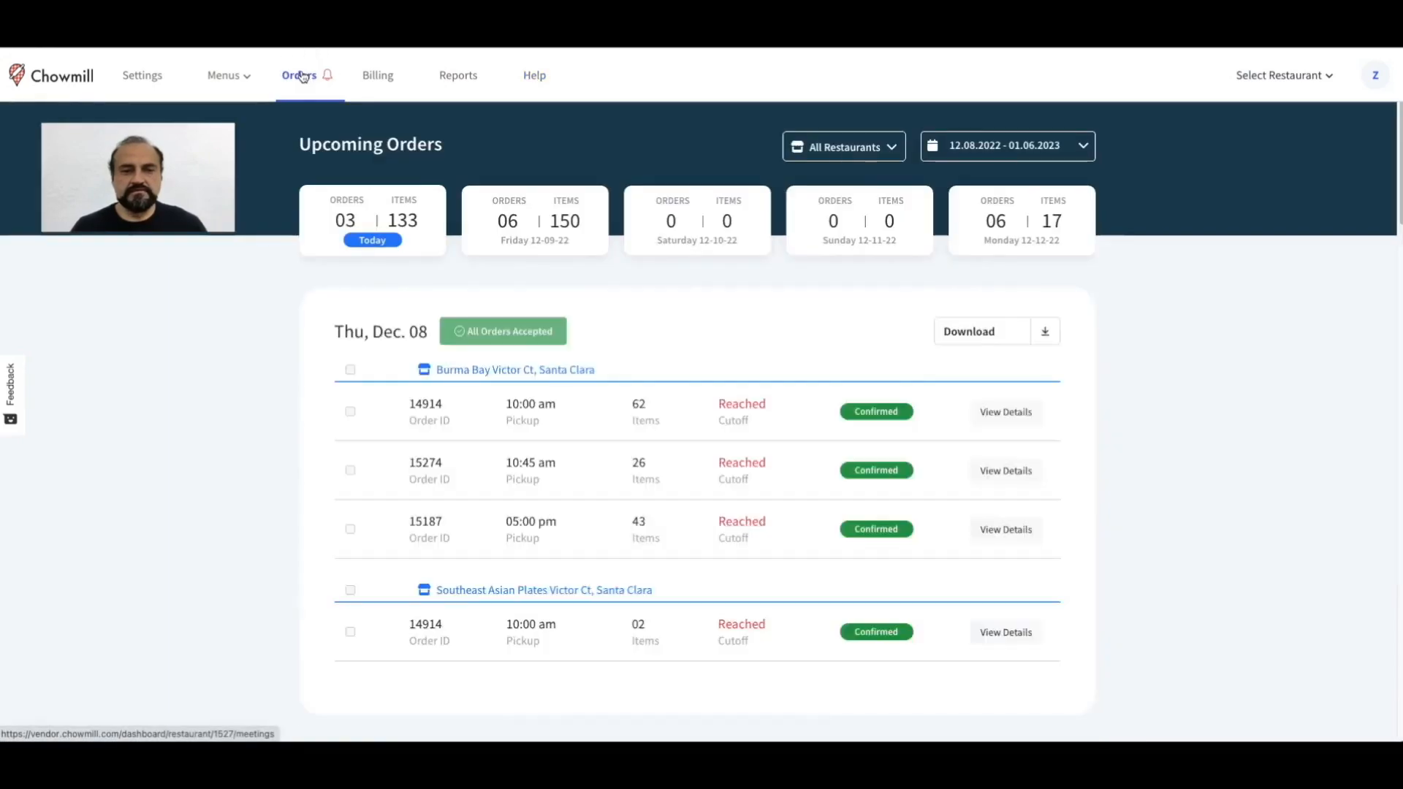